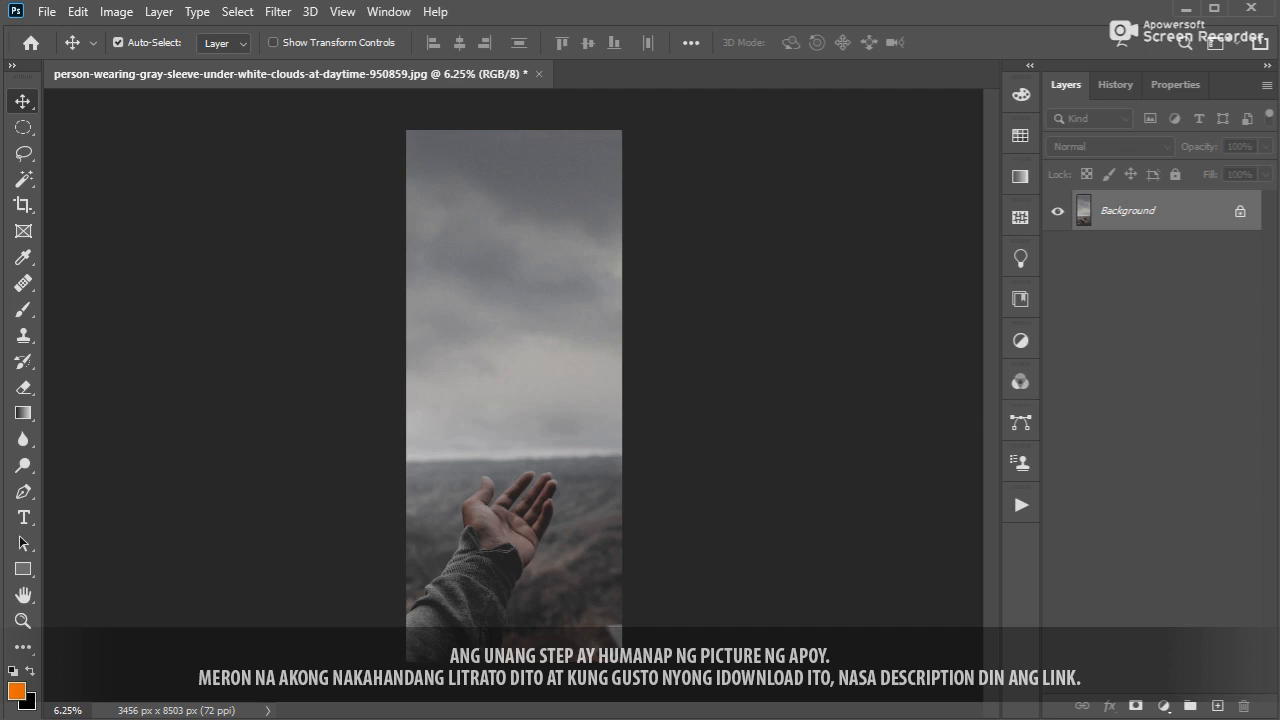
Bring the bonfire-2233674.jpg picture into the hand photo as a new layer and align it across the photo's width
left_click_drag(1179, 717, 978, 100)
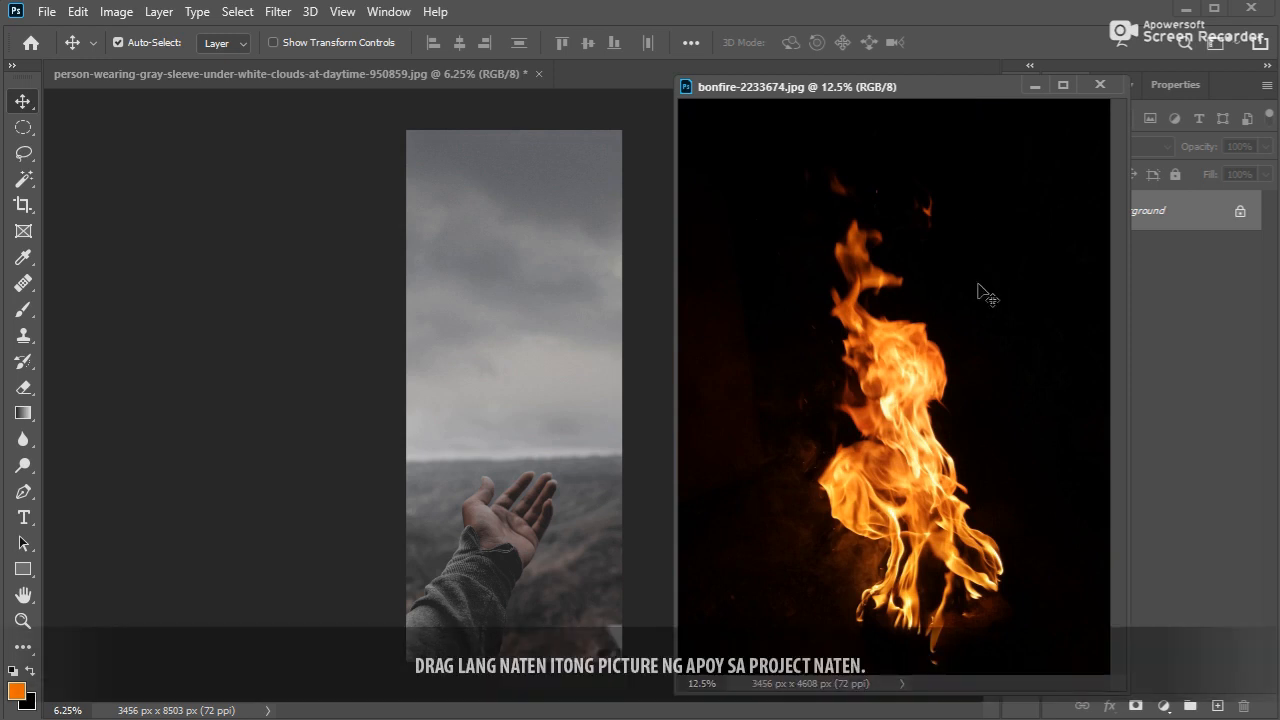
left_click_drag(987, 295, 523, 401)
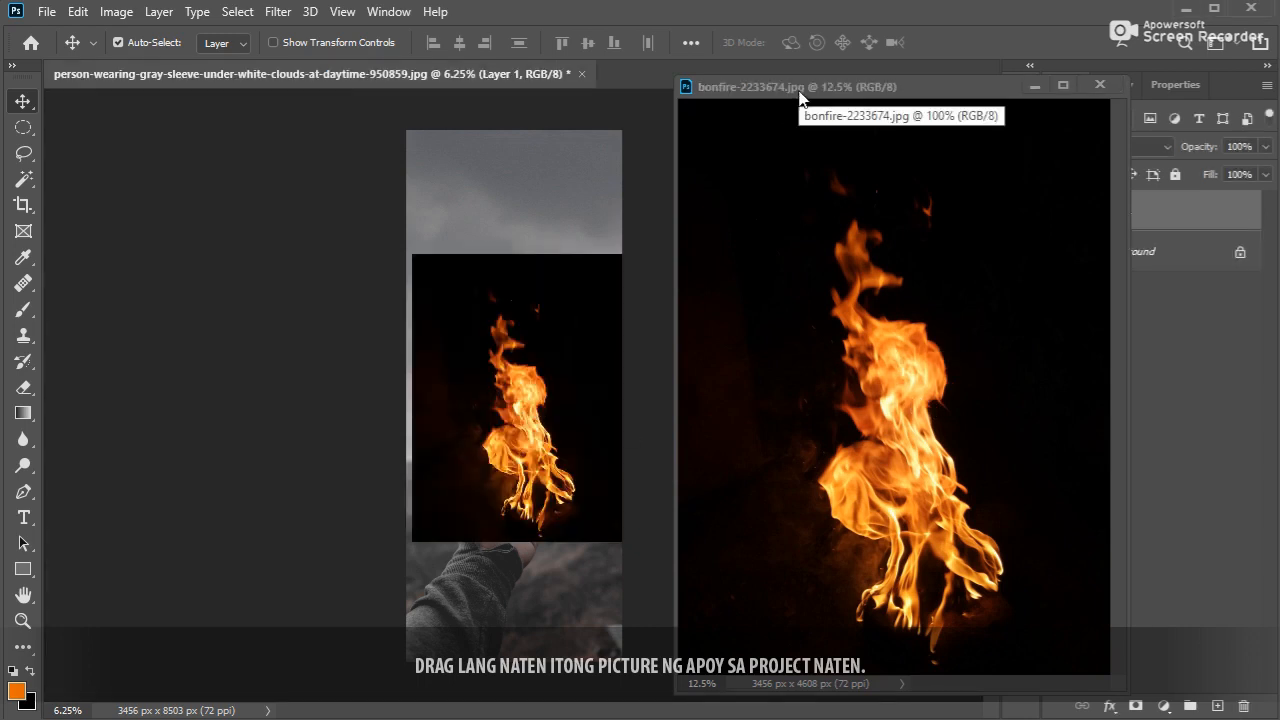
left_click(1035, 86)
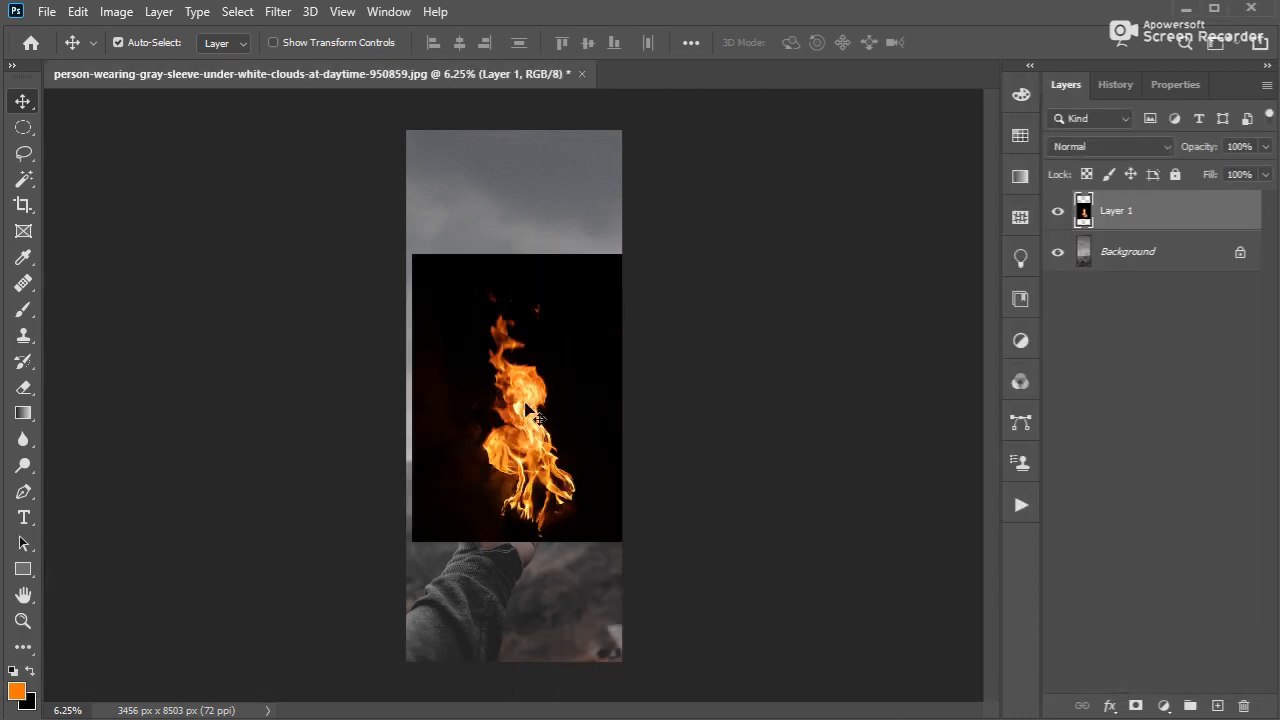
key("ctrl+plus")
key("ctrl+plus")
left_click_drag(542, 416, 610, 423)
Try several blending modes on the fire layer and set it to Screen
left_click(1075, 150)
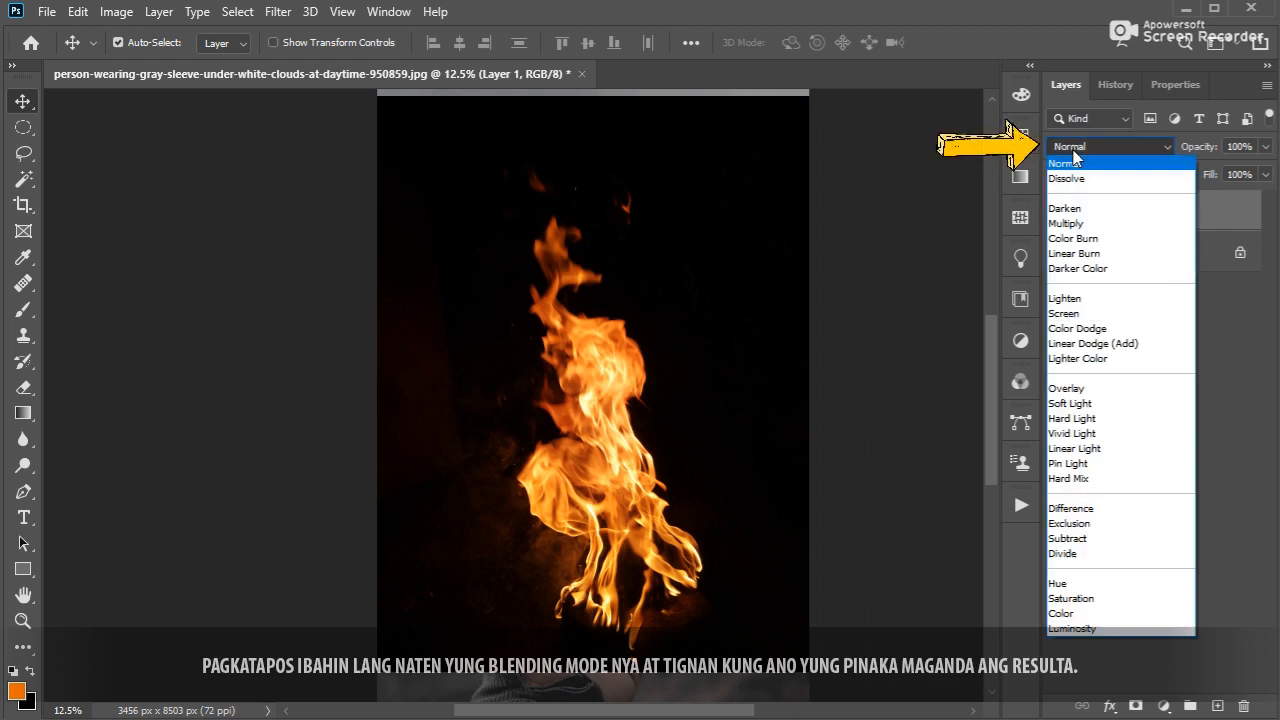
left_click(1074, 151)
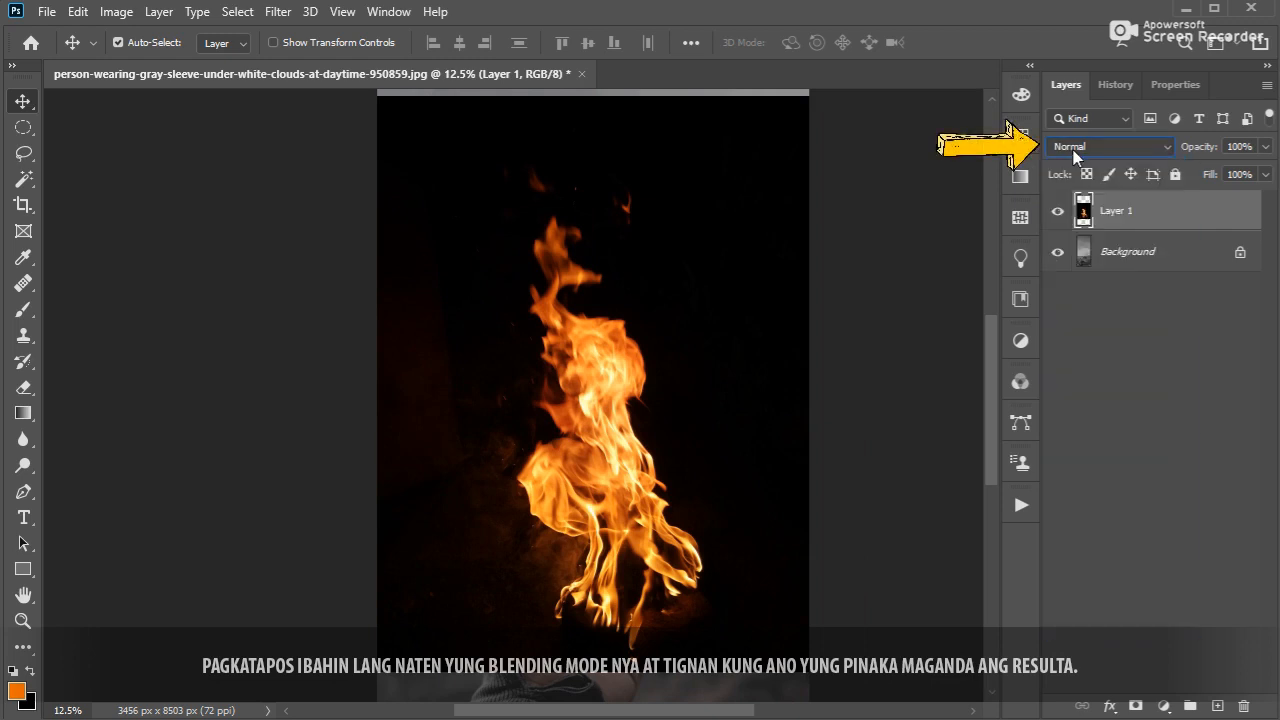
scroll(1068, 150, "down", 2)
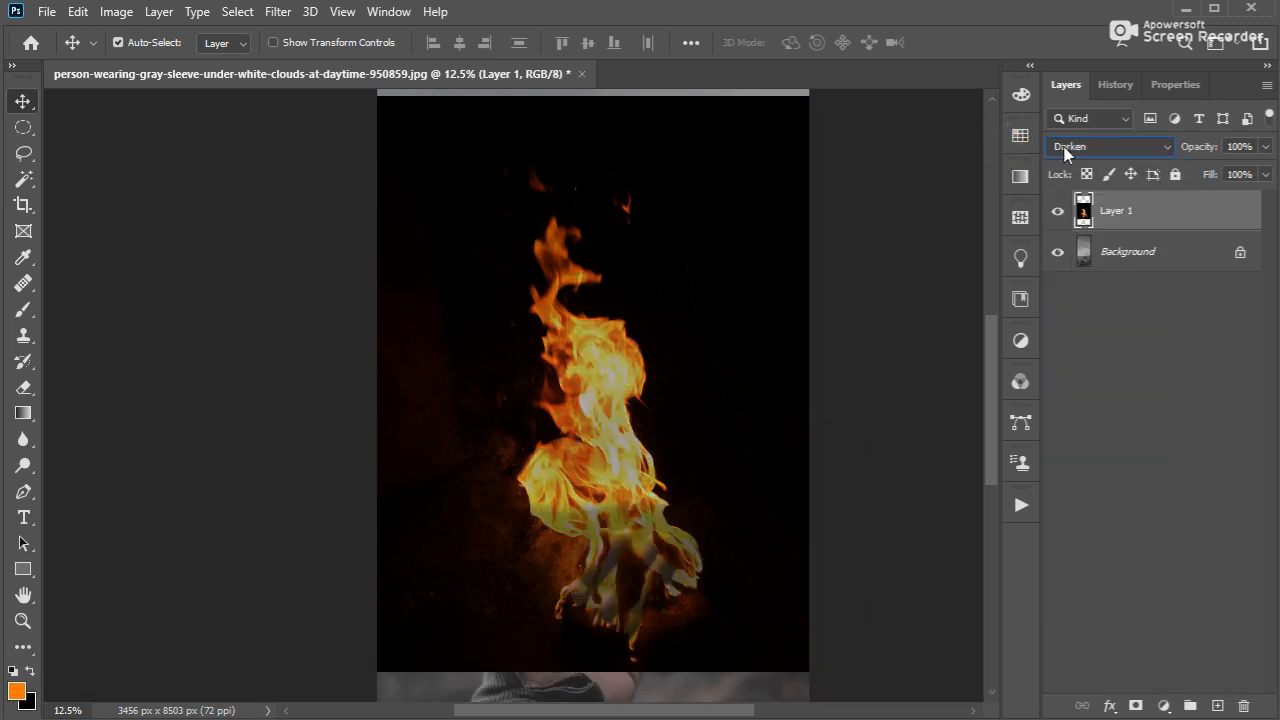
scroll(1066, 150, "down", 4)
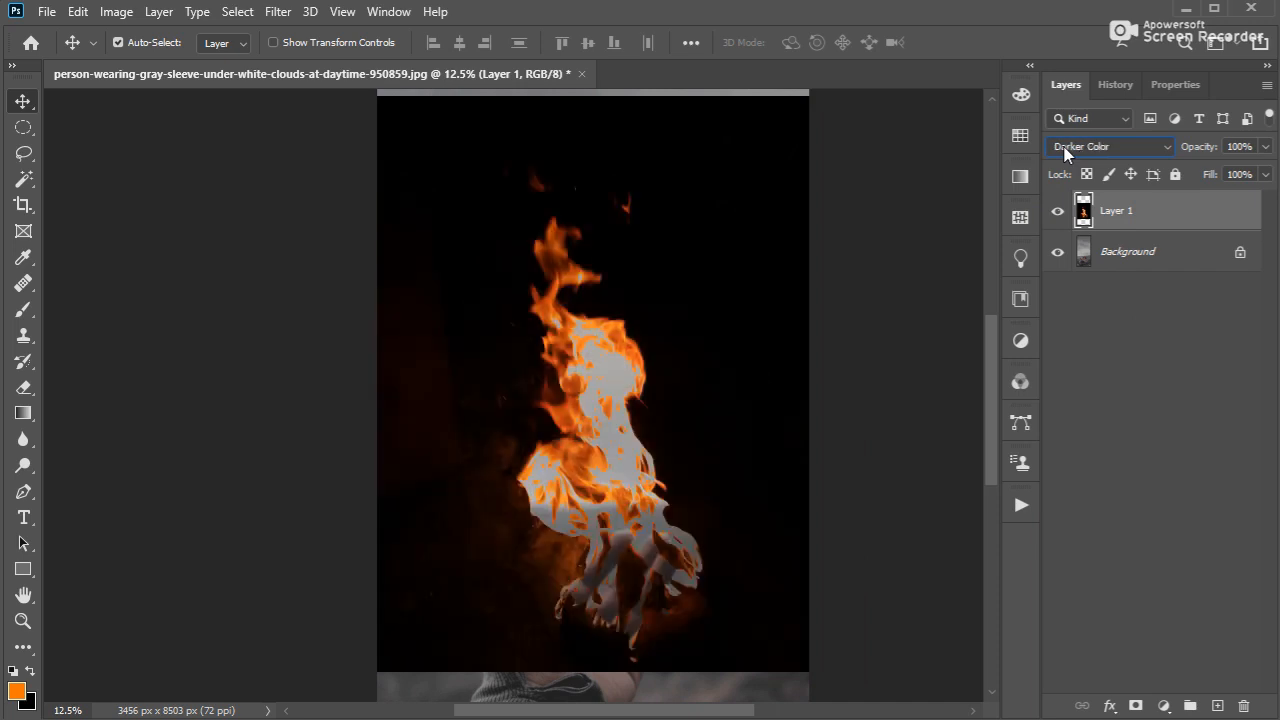
scroll(1066, 150, "down", 2)
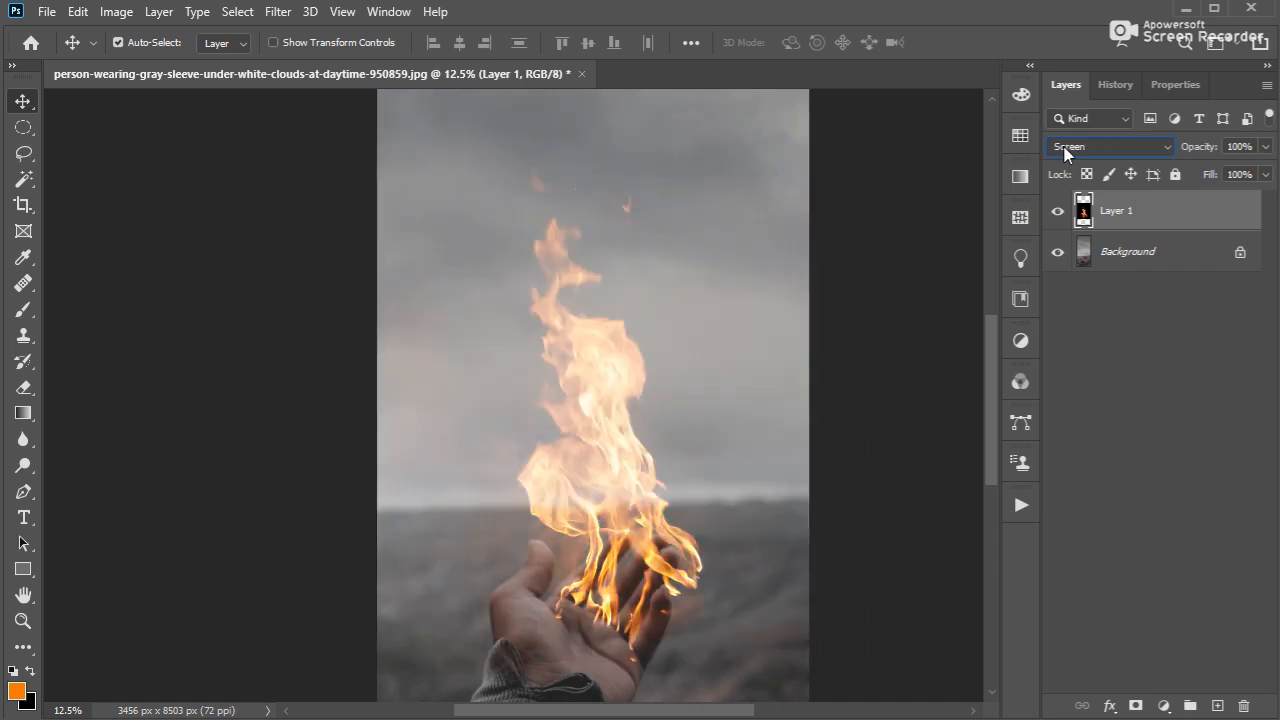
key("Down")
key("Up")
left_click(896, 391)
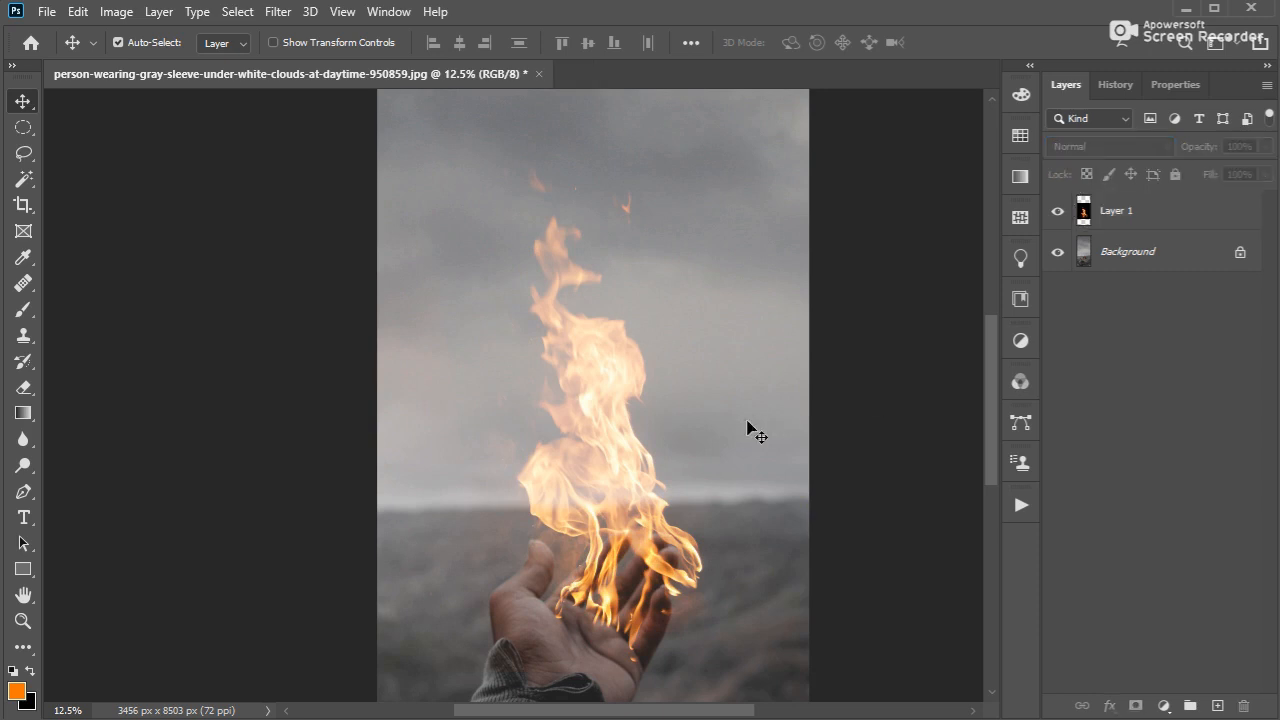
Move the fire layer onto the open palm and scale it up slightly with Free Transform
scroll(578, 507, "down", 1)
left_click_drag(610, 500, 566, 472)
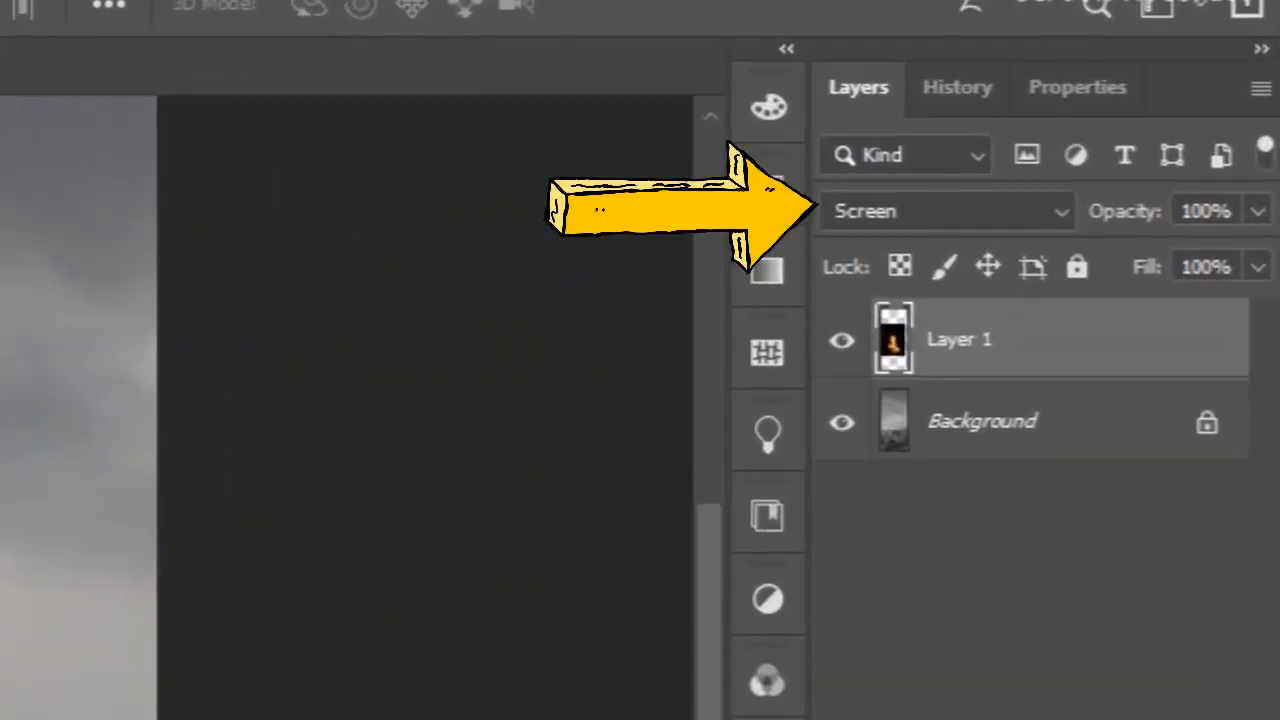
key("ctrl+t")
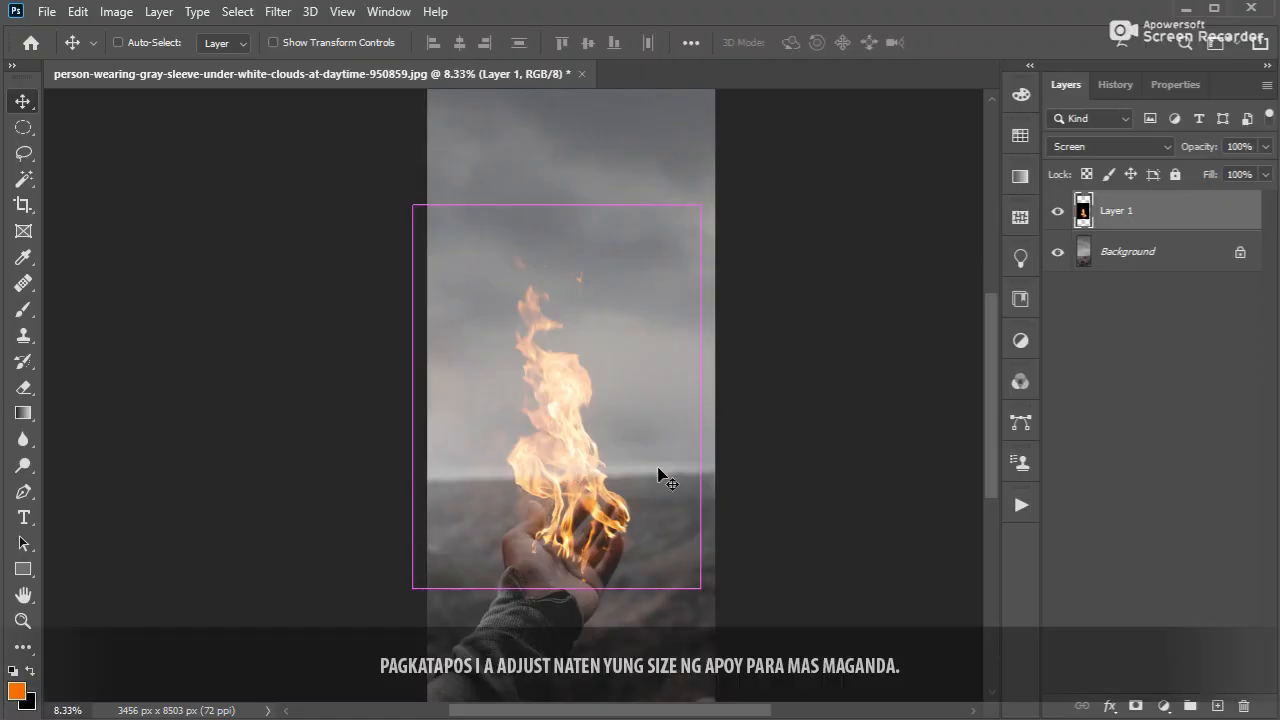
mouse_move(701, 588)
left_mouse_down()
mouse_move(723, 619)
mouse_move(686, 574)
mouse_move(757, 618)
mouse_move(694, 543)
mouse_move(690, 580)
mouse_move(743, 586)
mouse_move(695, 566)
left_mouse_up()
key("Return")
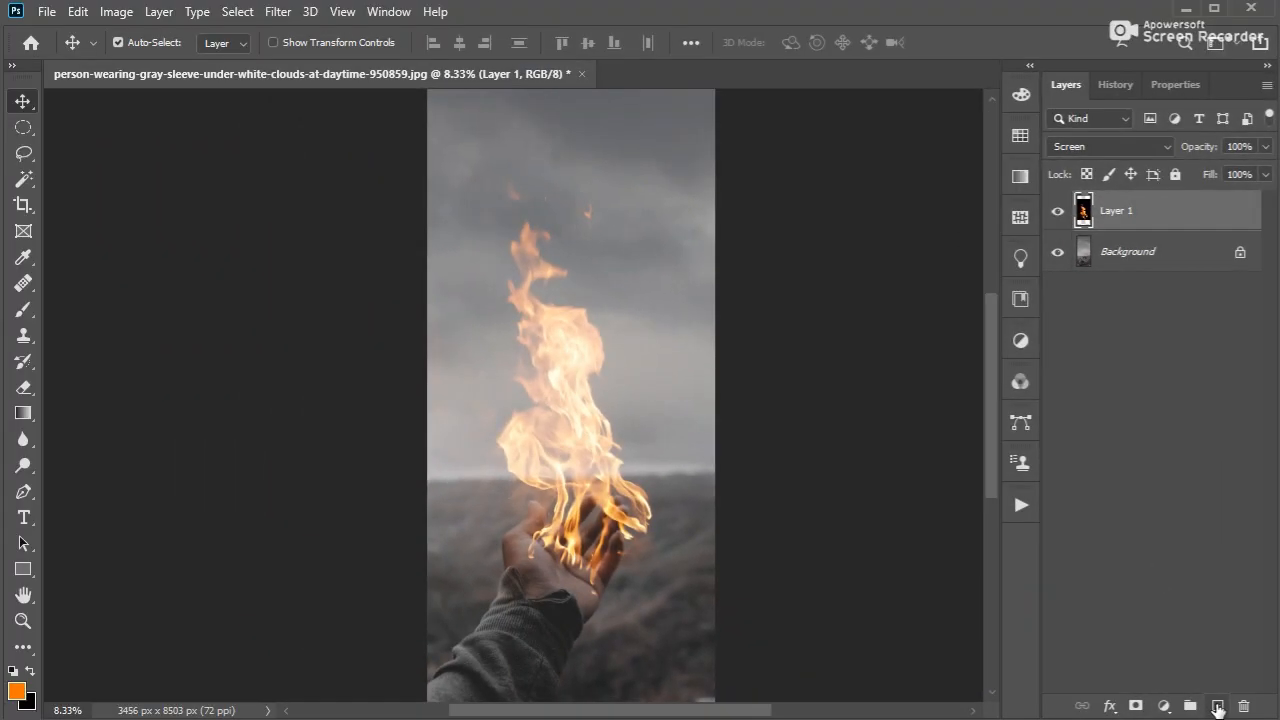
Create a new layer above the fire and enlarge the soft Brush to 2400
left_click(1217, 706)
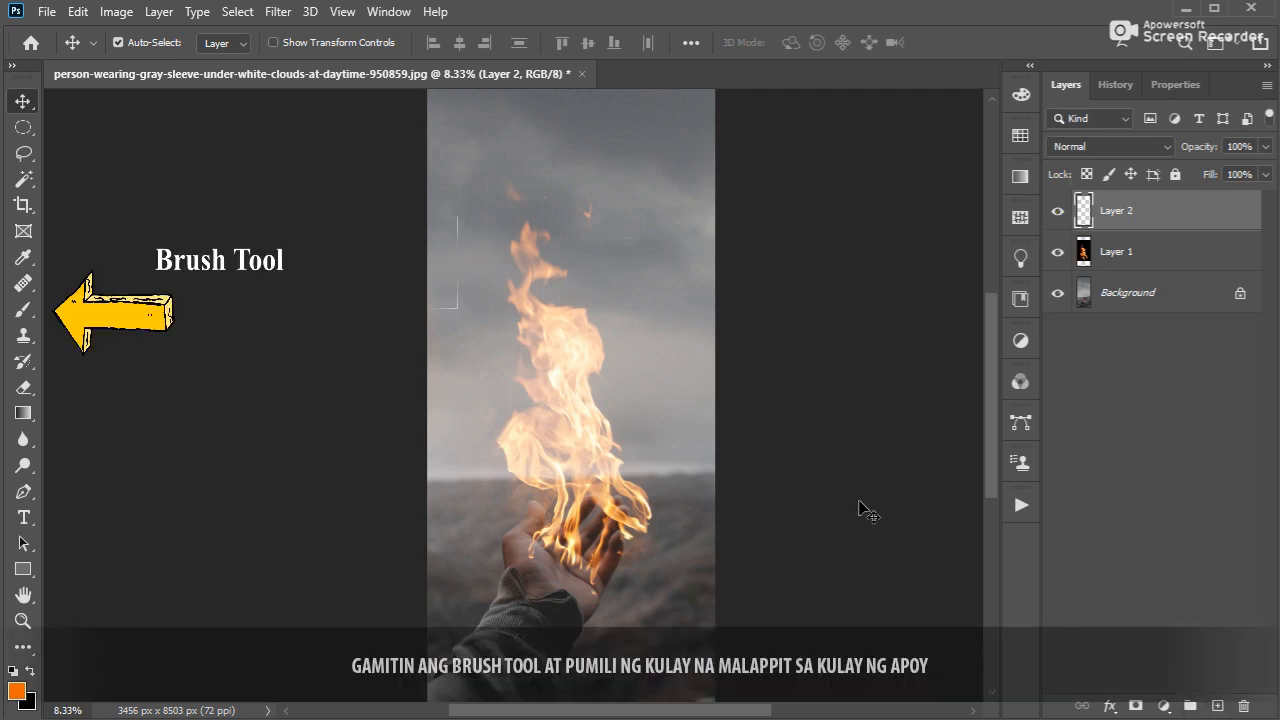
key("b")
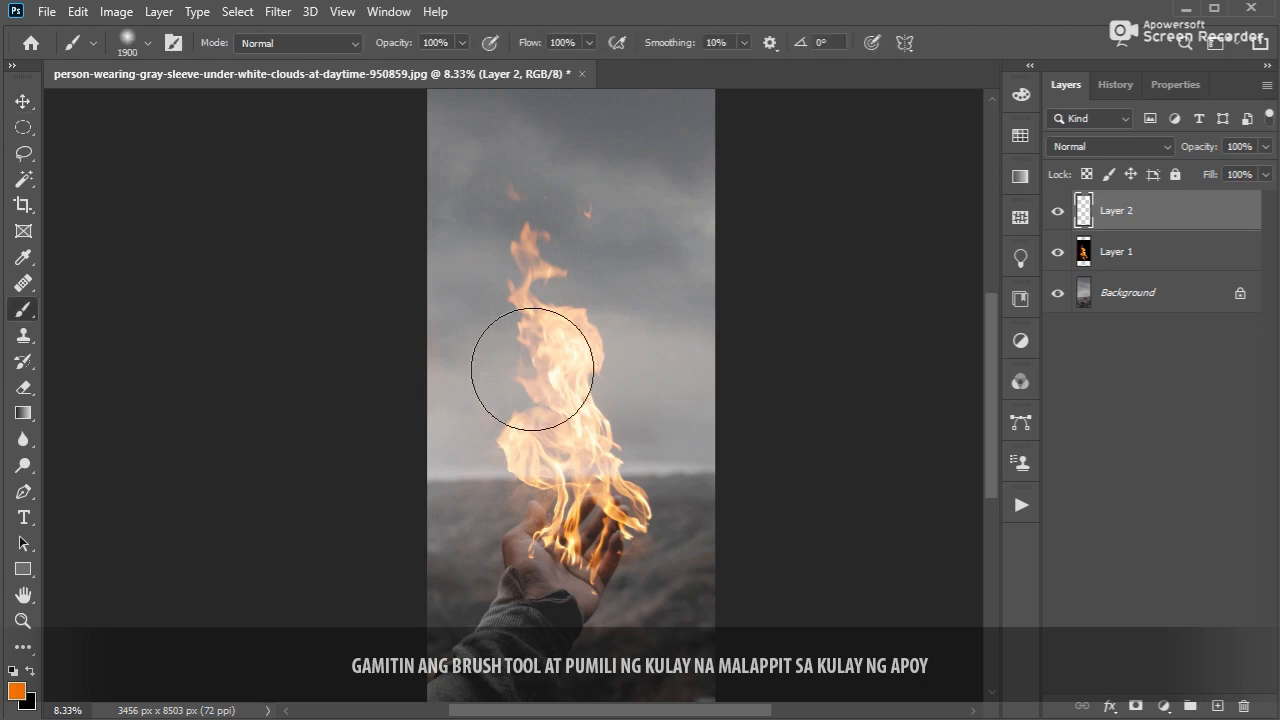
key("bracketright")
key("bracketright")
key("bracketright")
key("bracketright")
key("bracketright")
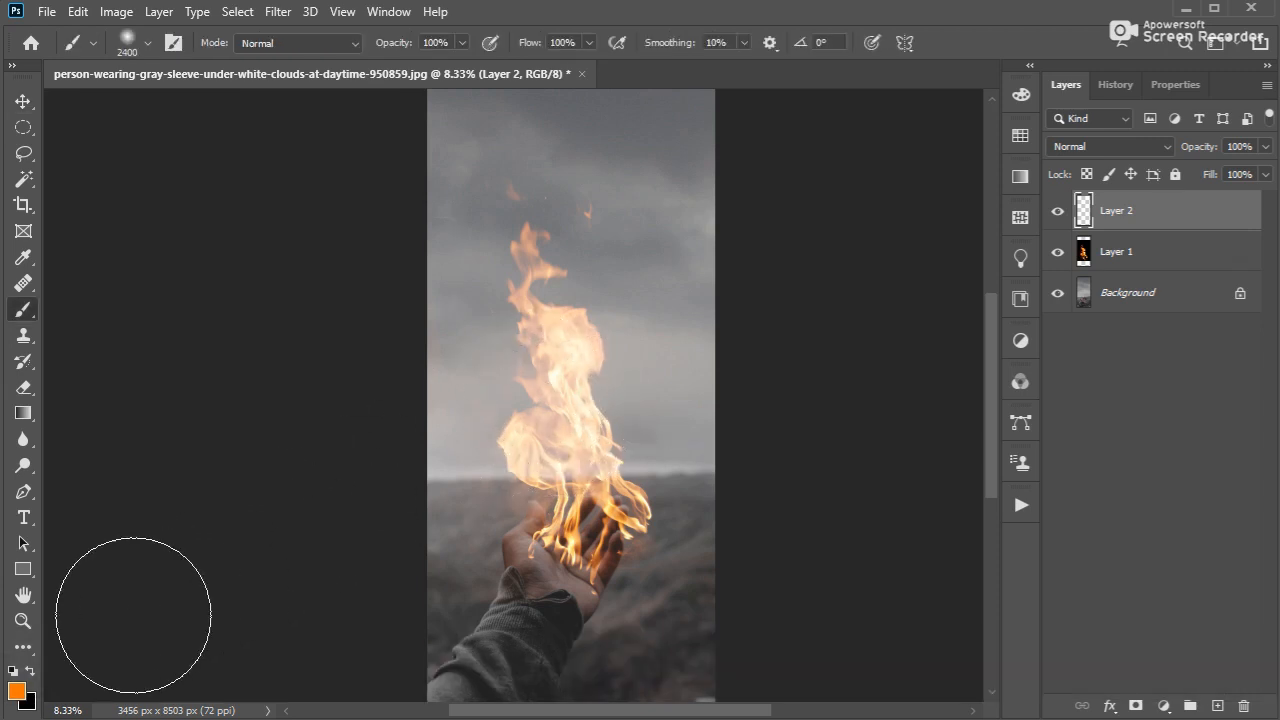
Set the foreground colour to orange ff9000 to match the fire
left_click(16, 690)
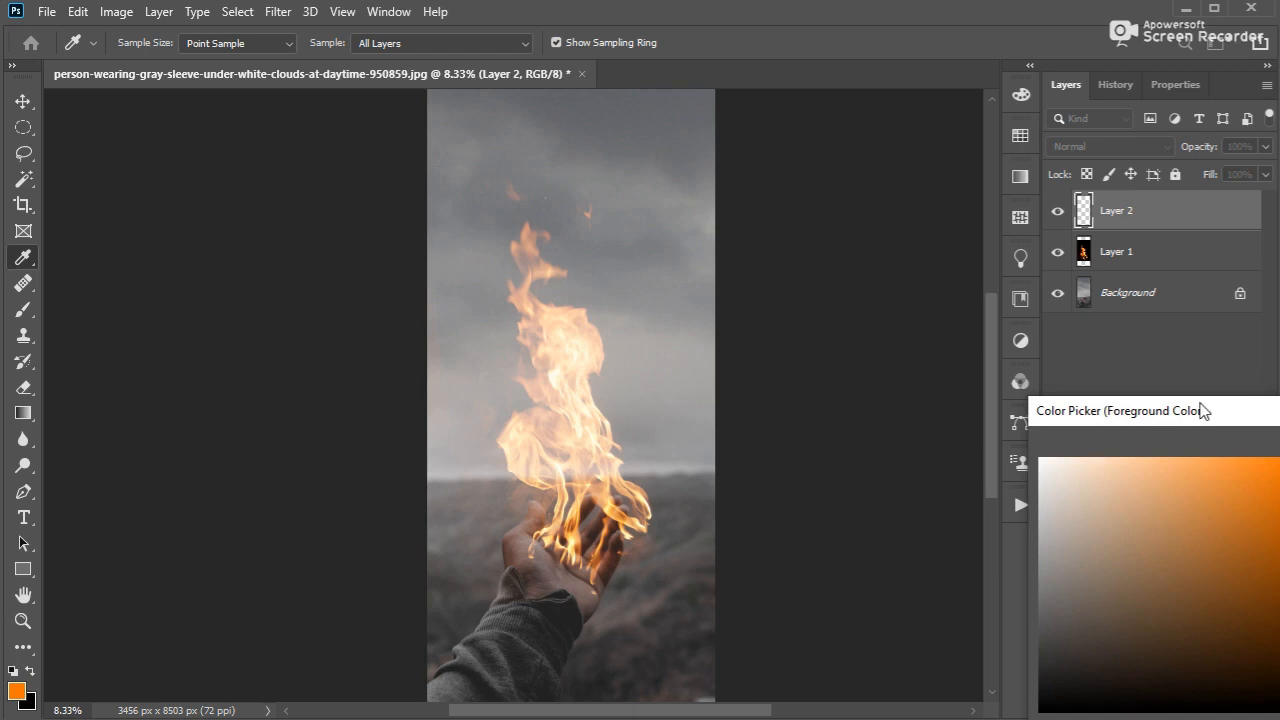
left_click_drag(1198, 412, 840, 223)
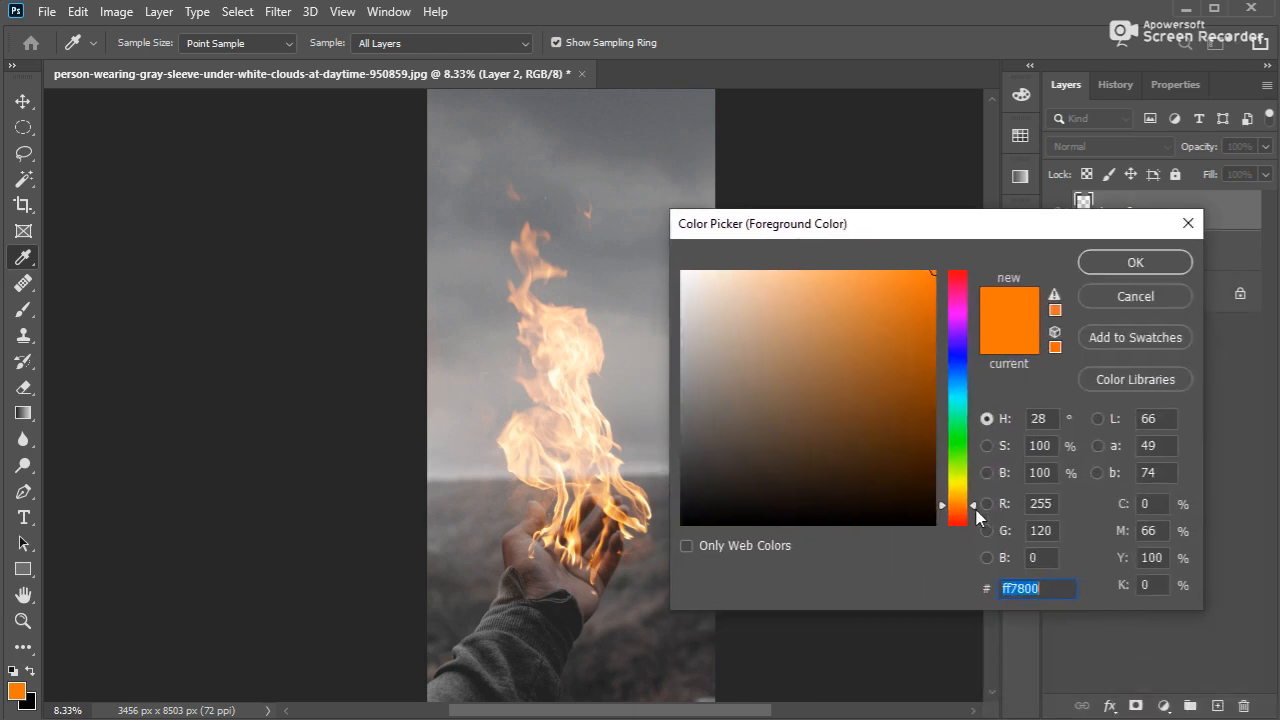
left_click_drag(972, 507, 976, 502)
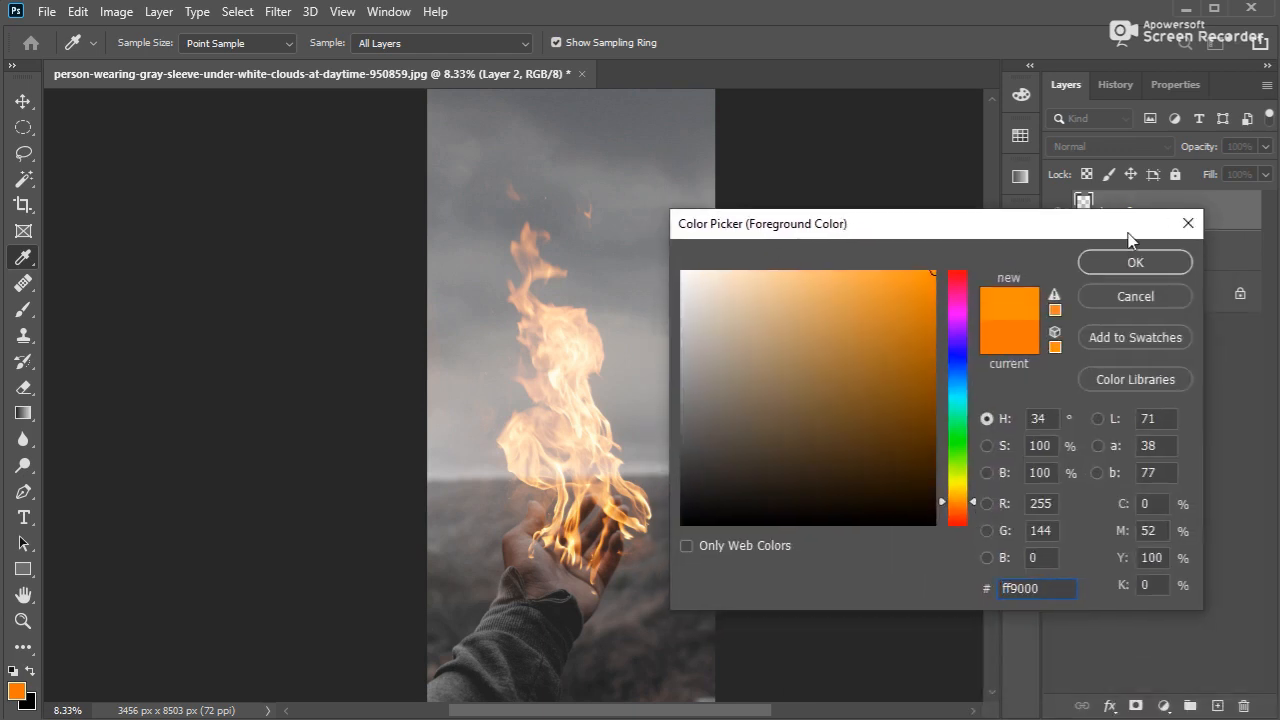
left_click(1135, 262)
Enlarge the brush to 5000 and paint a single orange glow centred over the lower flames and palm
key("bracketright")
key("bracketright")
key("bracketright")
key("bracketright")
key("bracketright")
key("bracketright")
key("bracketright")
key("bracketright")
key("bracketright")
key("bracketright")
key("bracketright")
key("bracketright")
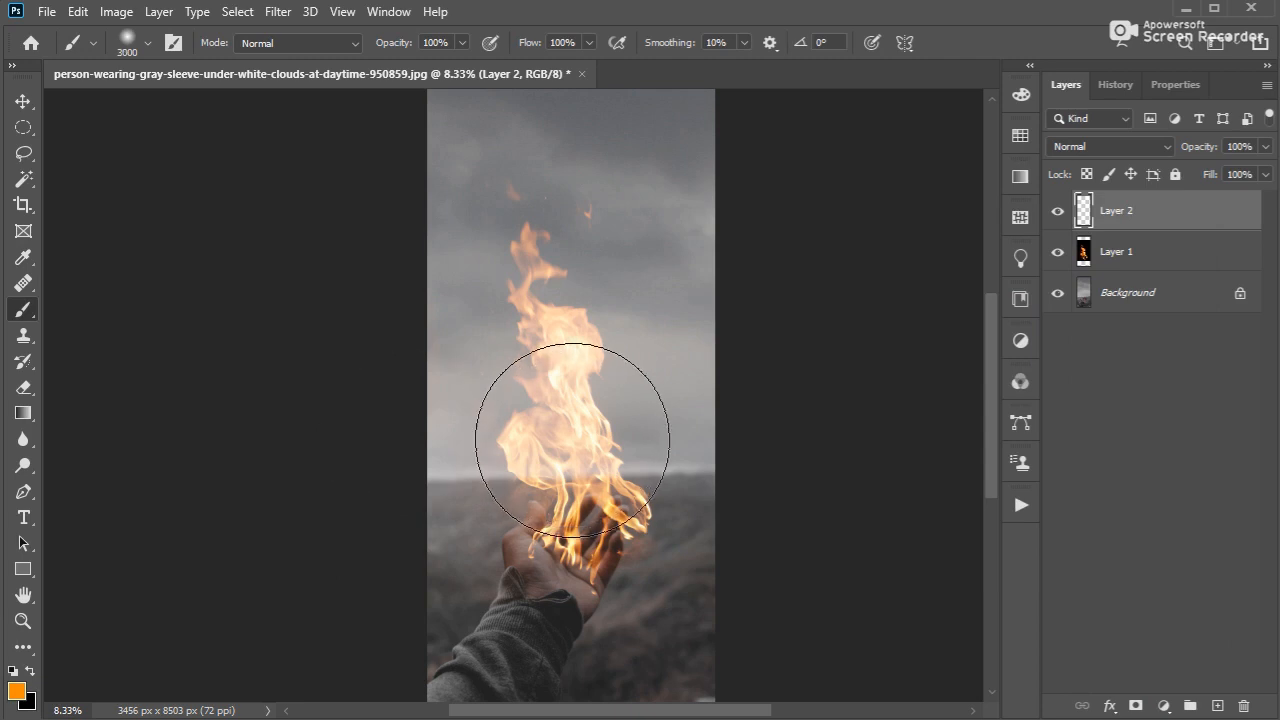
key("bracketright")
key("bracketright")
key("bracketright")
key("bracketright")
key("bracketright")
key("bracketright")
key("bracketright")
key("bracketright")
key("bracketright")
key("bracketright")
key("bracketright")
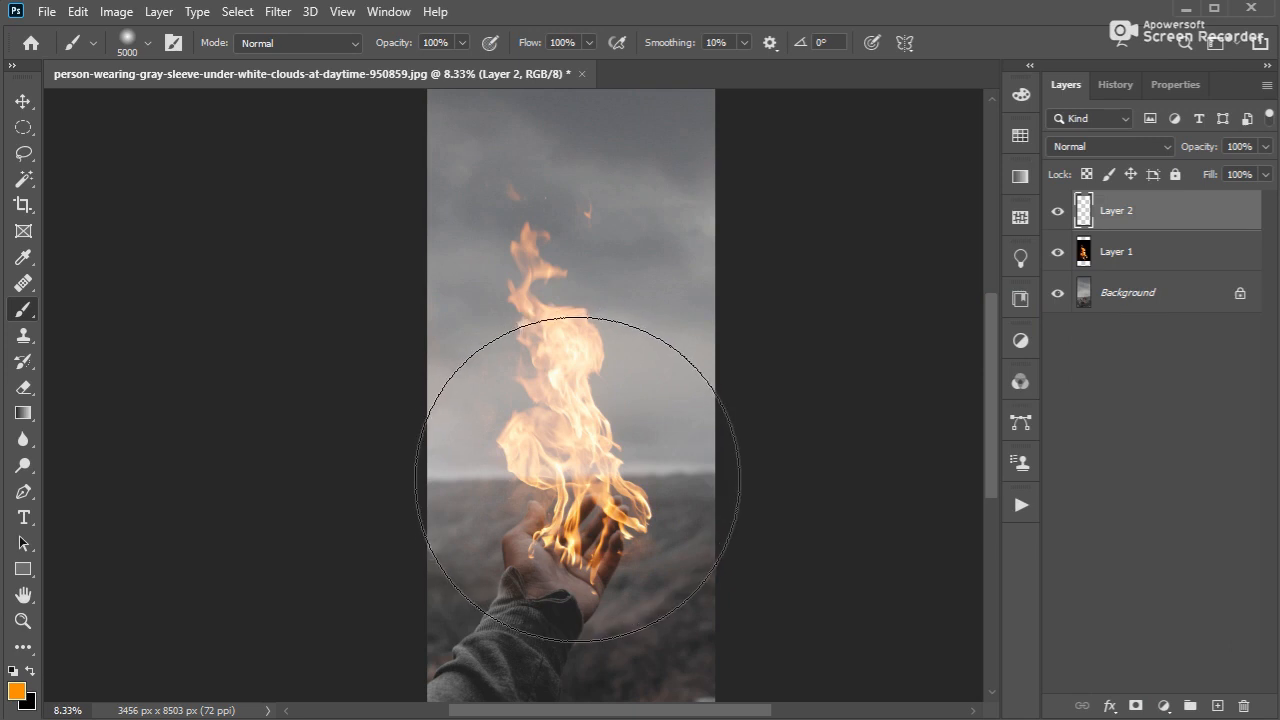
left_click(577, 479)
Move the orange glow layer beneath the fire layer in the layer order
key("v")
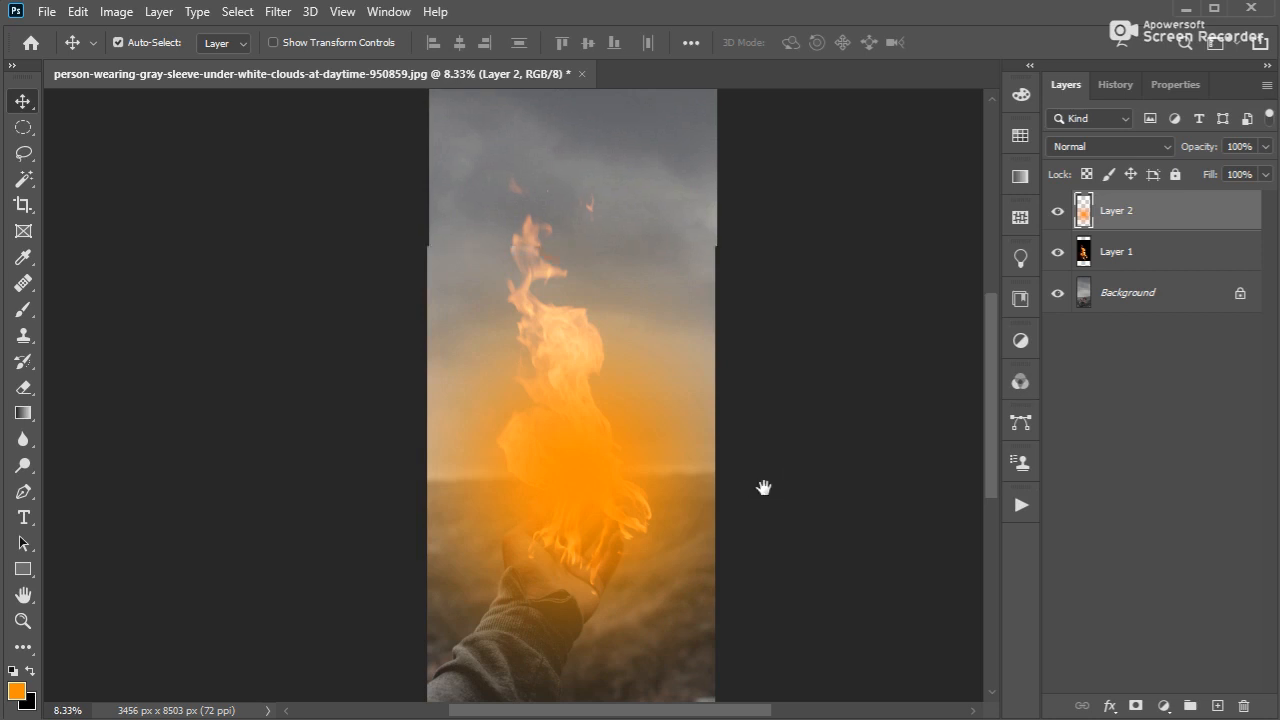
left_click_drag(764, 487, 780, 423)
key("b")
key("v")
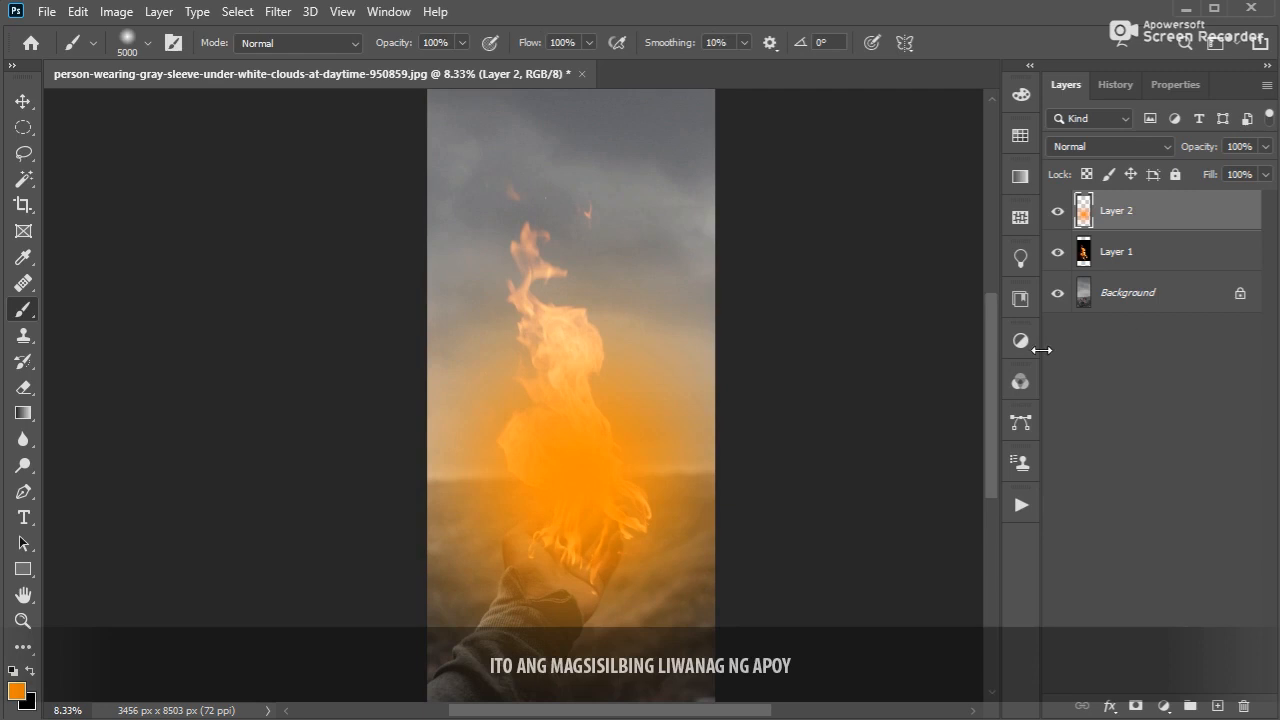
key("v")
left_click_drag(763, 490, 780, 423)
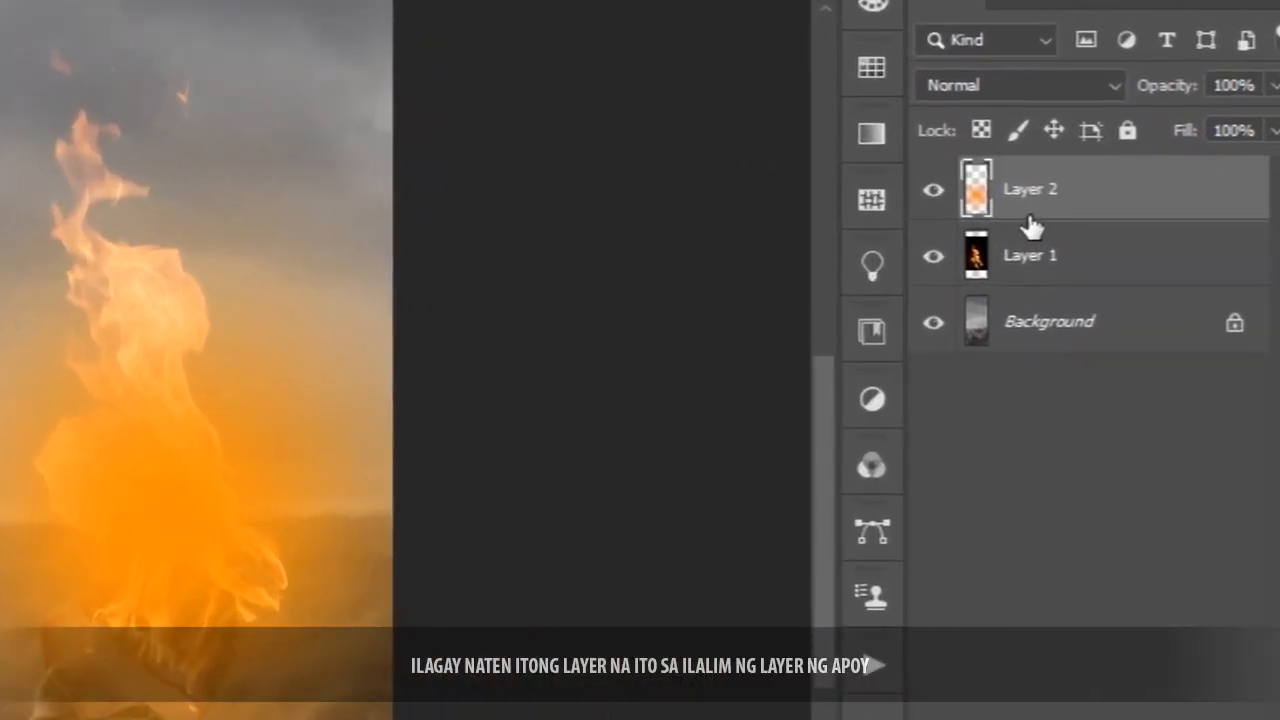
left_click_drag(1114, 227, 1116, 244)
left_click_drag(1030, 243, 1029, 277)
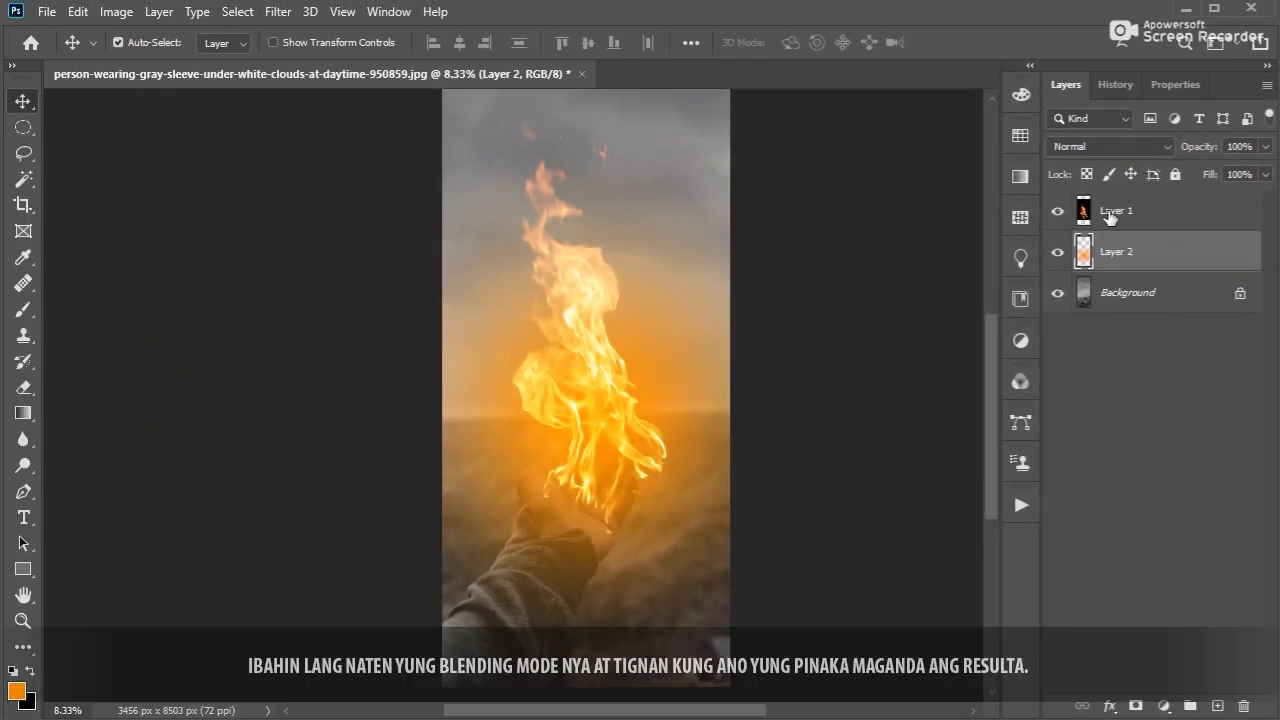
Try several blending modes on the glow layer, set it to Soft Light, and duplicate the layer
left_click(1093, 148)
key("Down")
key("Down")
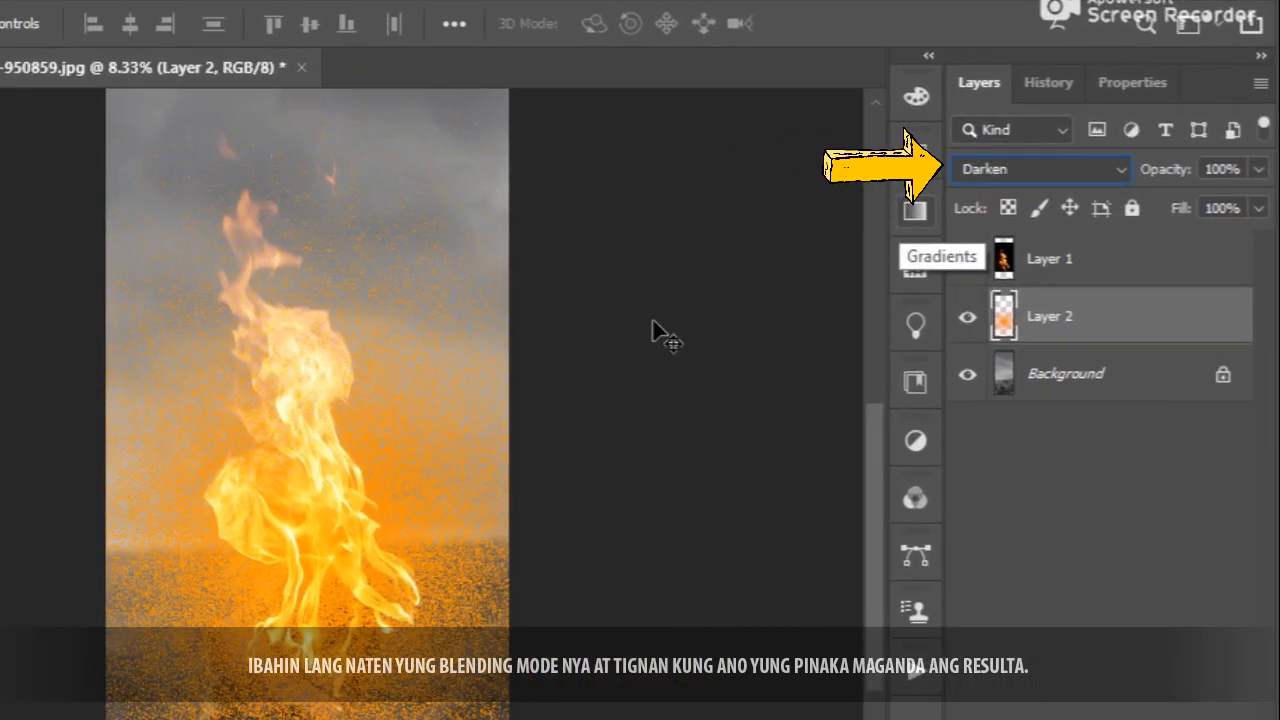
key("Down")
key("Down")
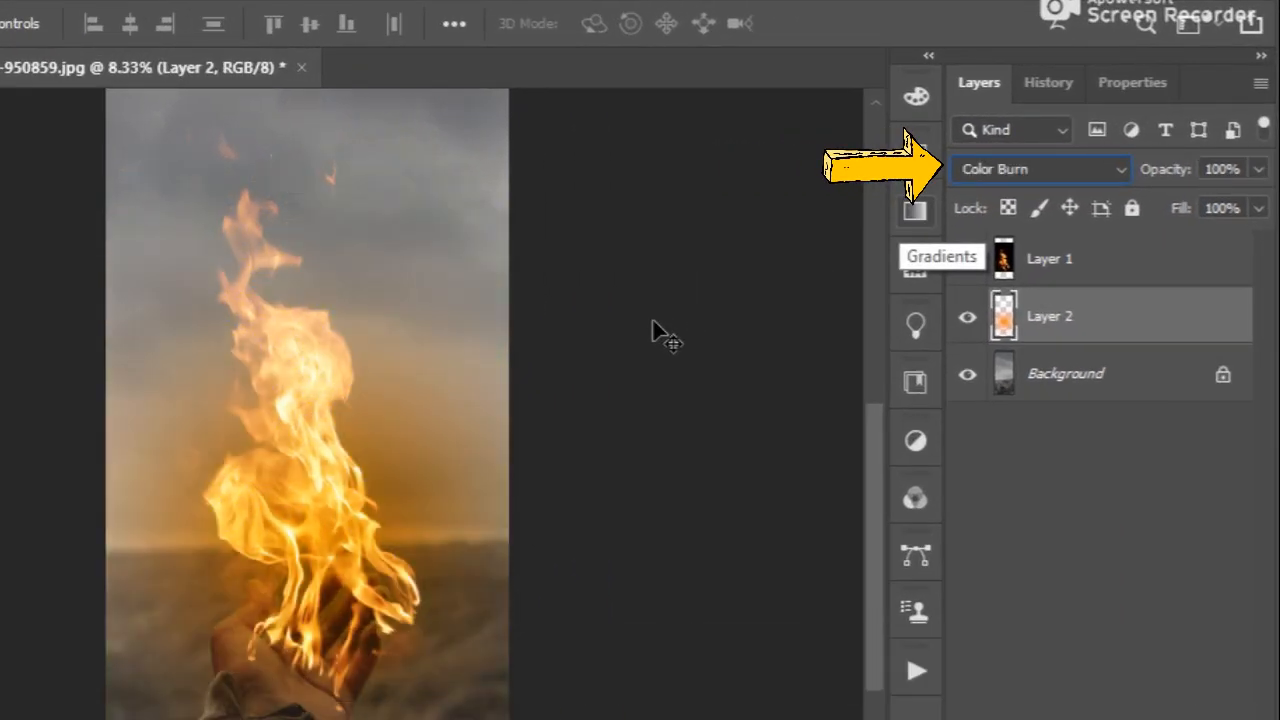
key("Down")
key("Down")
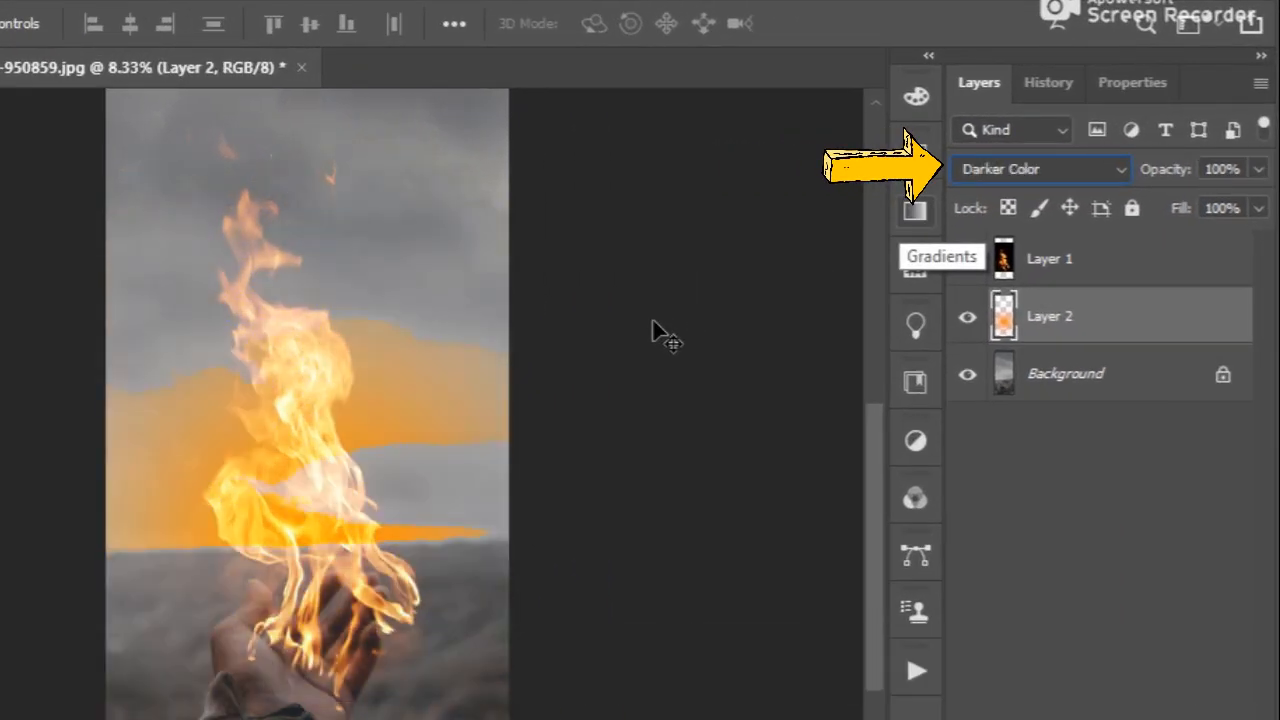
key("Down")
key("Down")
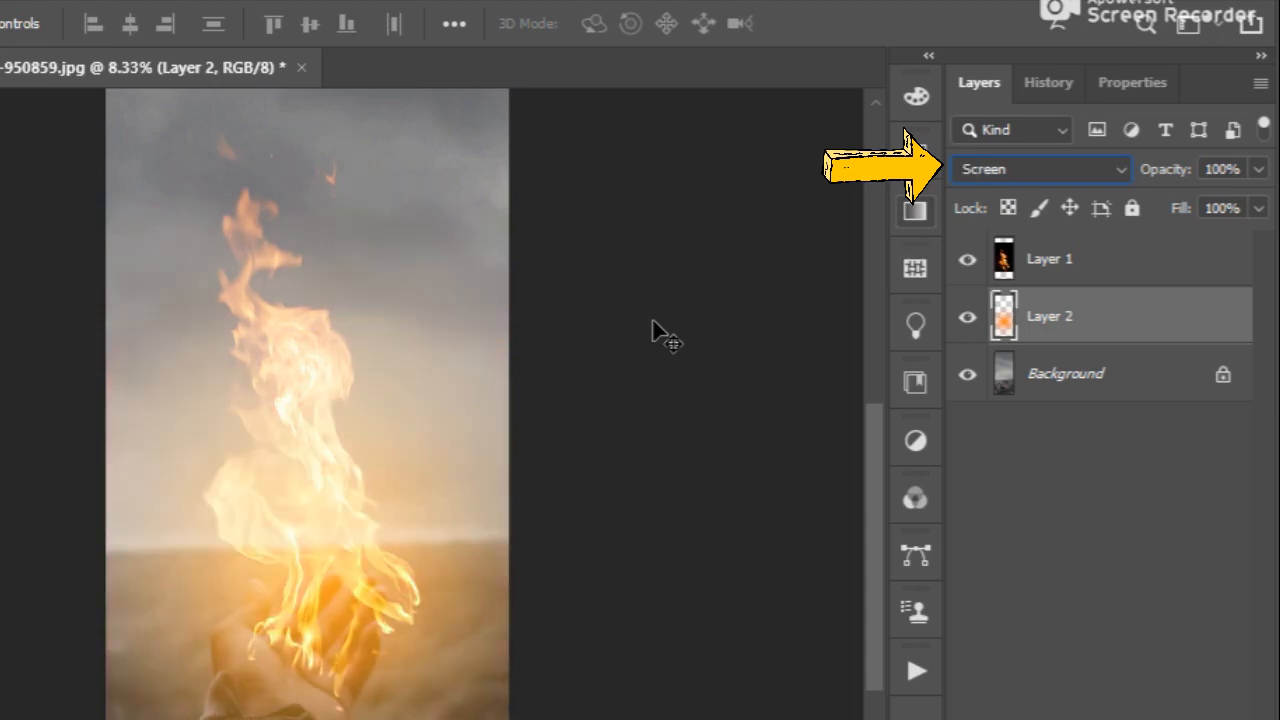
key("Down")
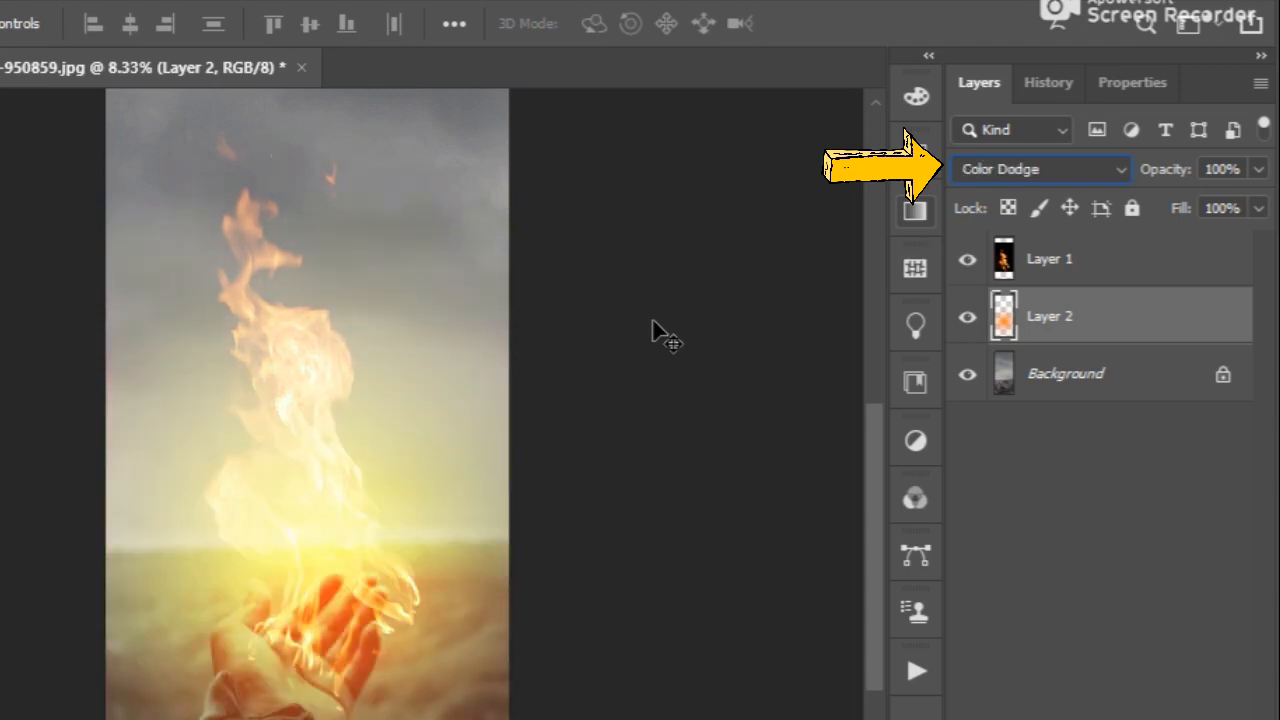
key("Down")
key("Down")
key("Down")
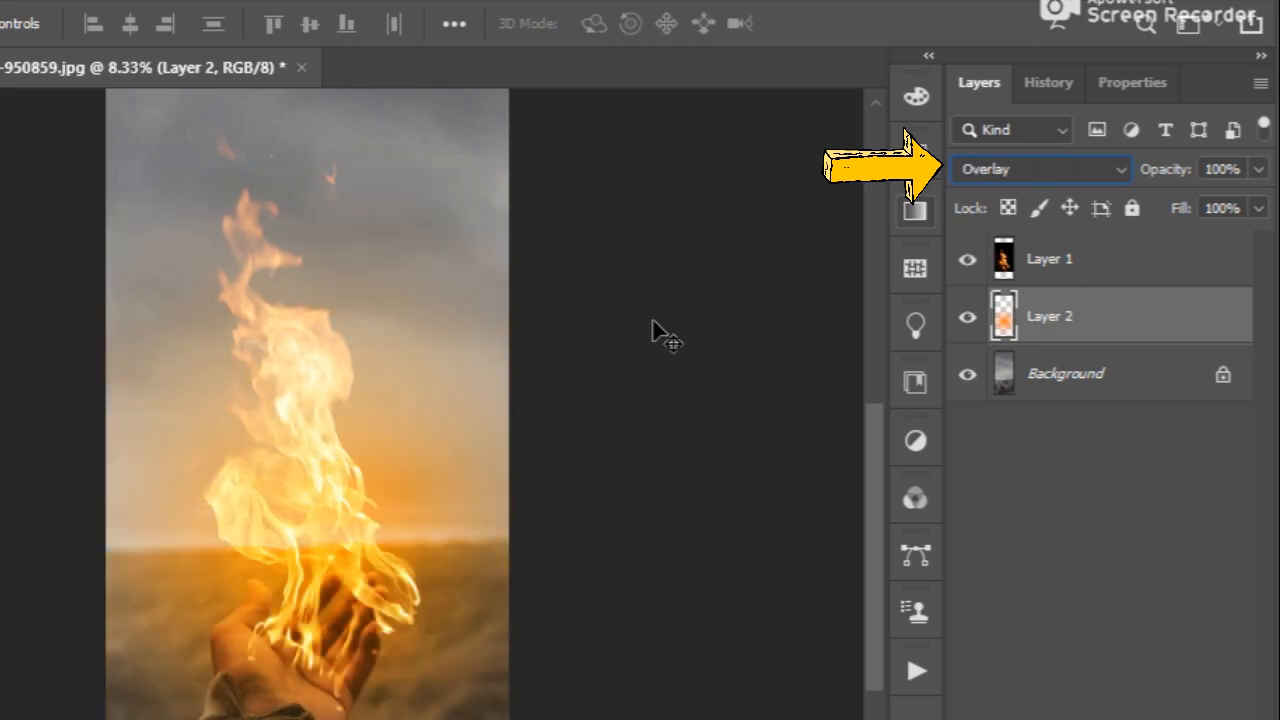
key("Down")
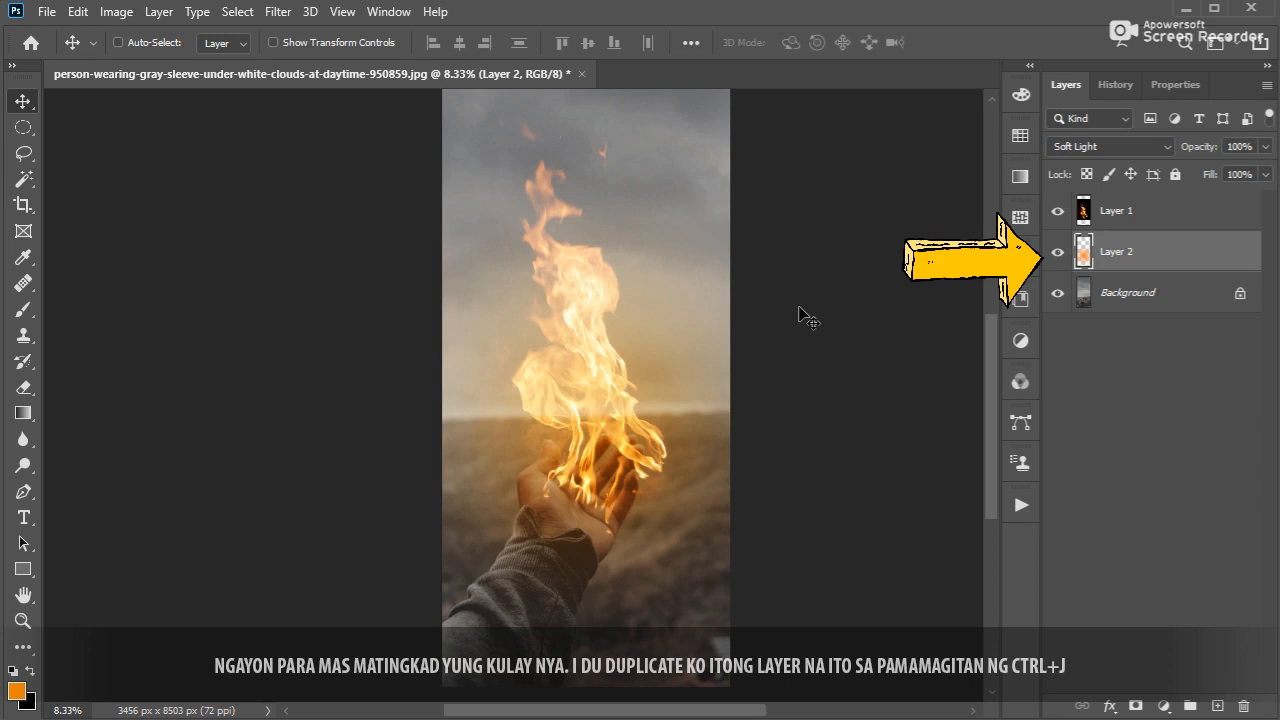
key("ctrl+j")
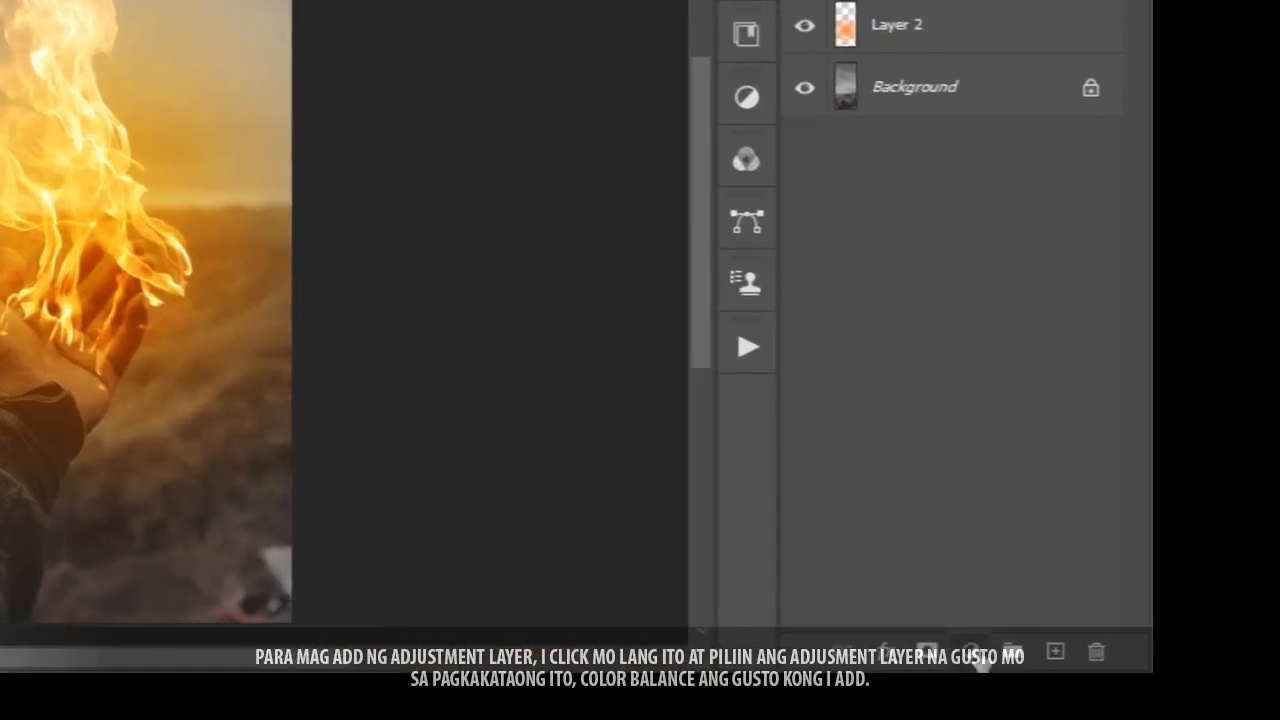
Add a Color Balance adjustment layer with midtones Cyan-Red at +70 and Yellow-Blue at -26
left_click(975, 653)
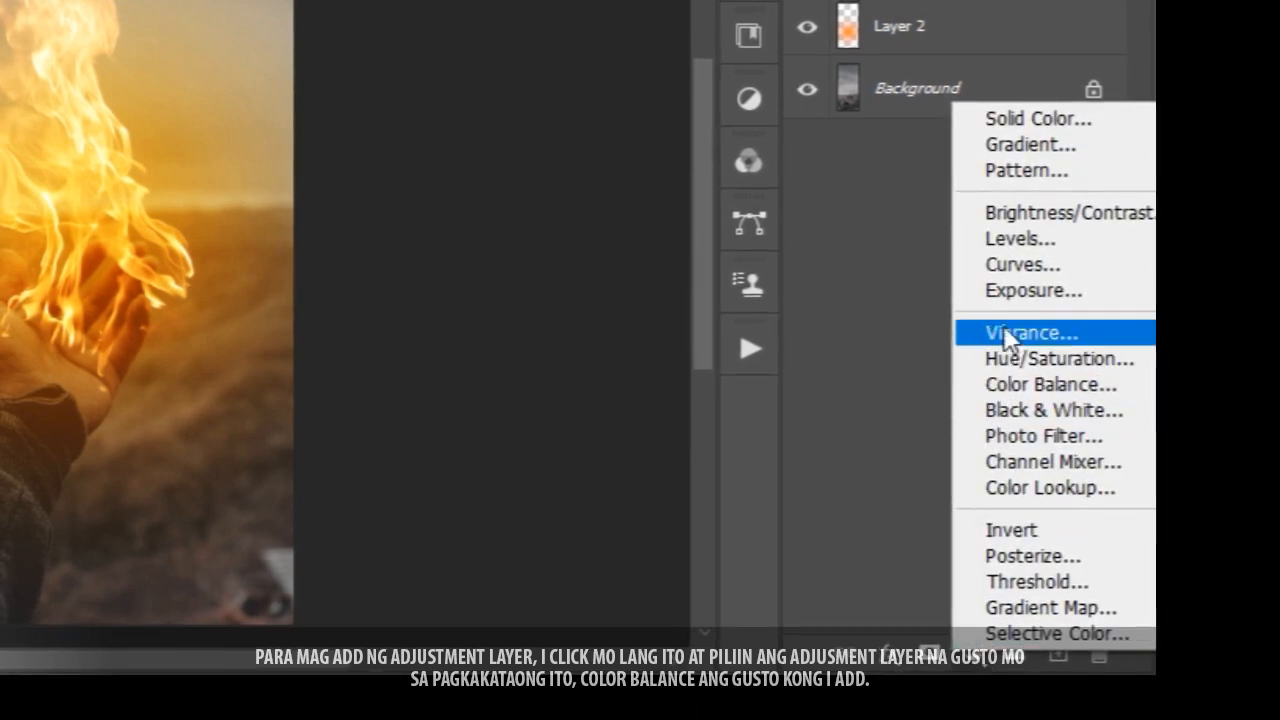
left_click(1026, 385)
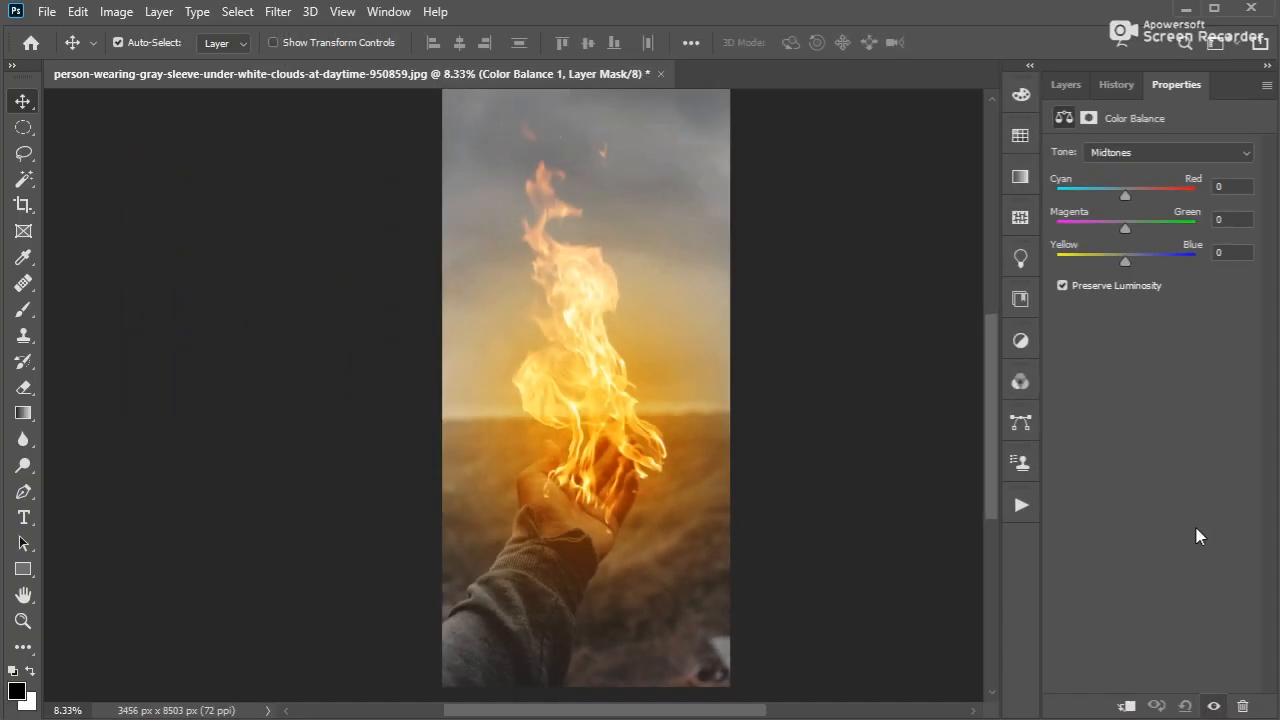
left_click_drag(1125, 260, 1108, 264)
left_click_drag(1125, 196, 1174, 200)
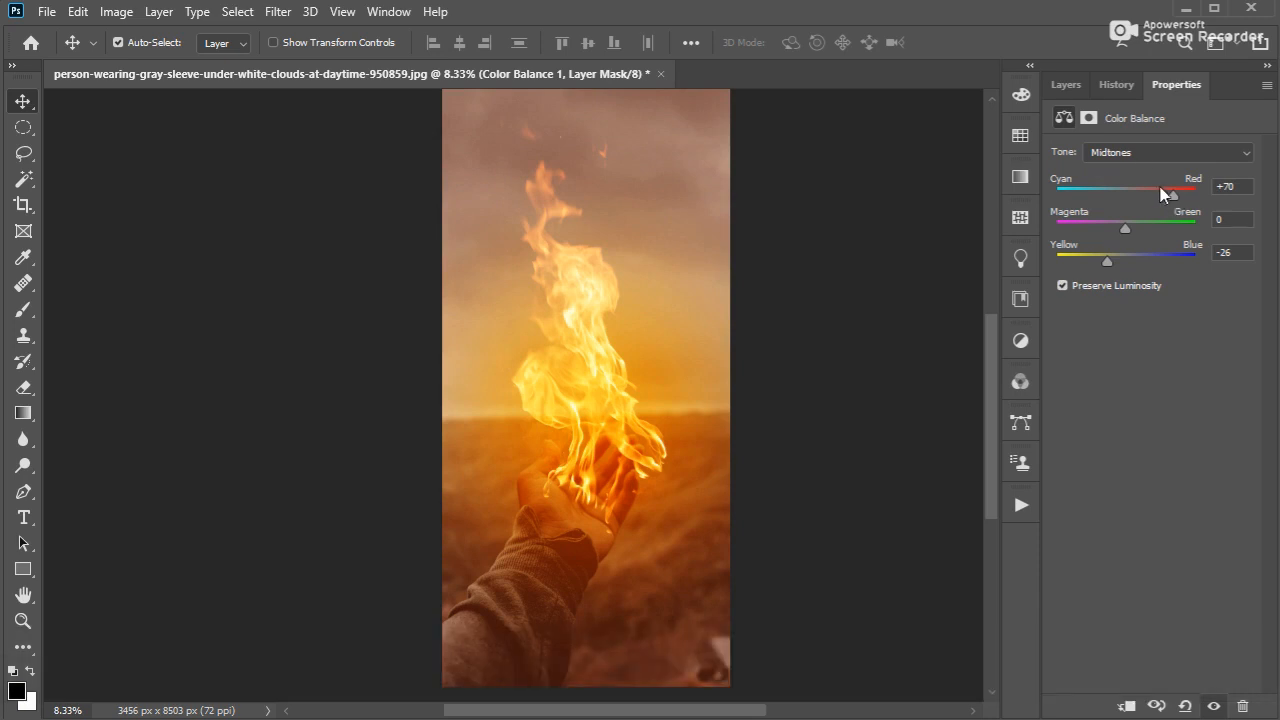
Invert the Color Balance adjustment's layer mask to black so its colour effect is hidden
left_click(1066, 86)
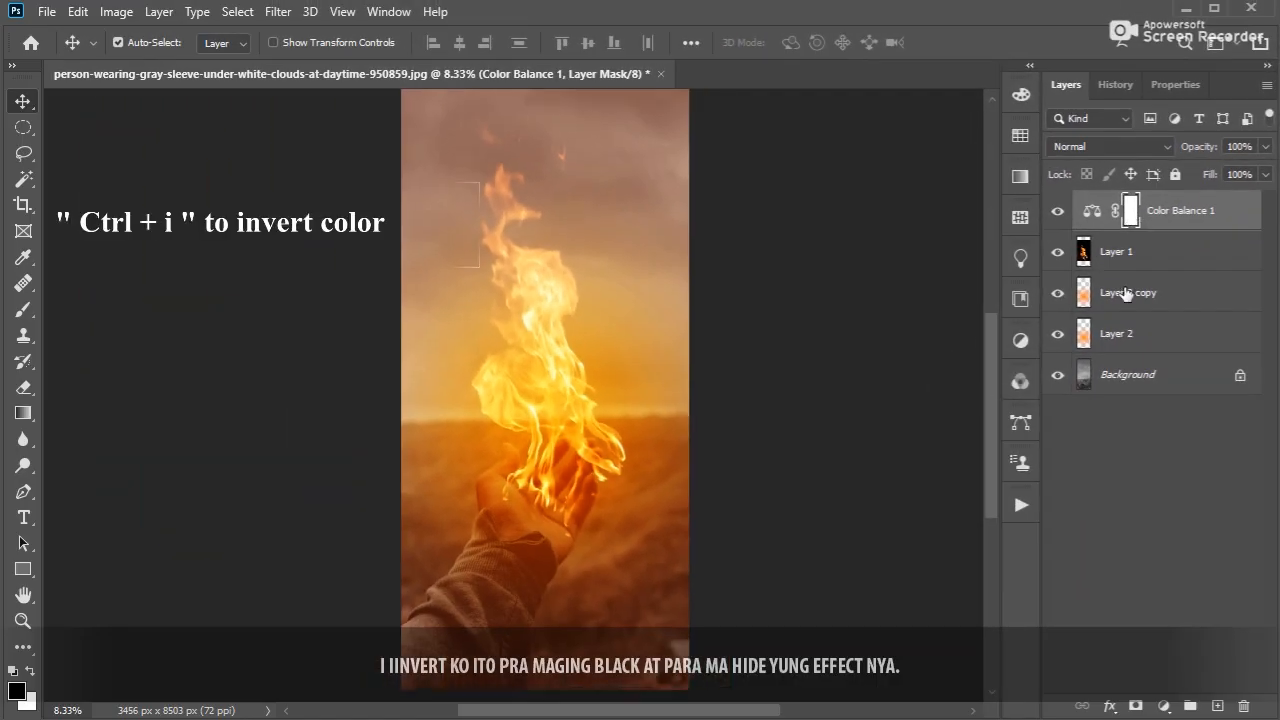
key("x")
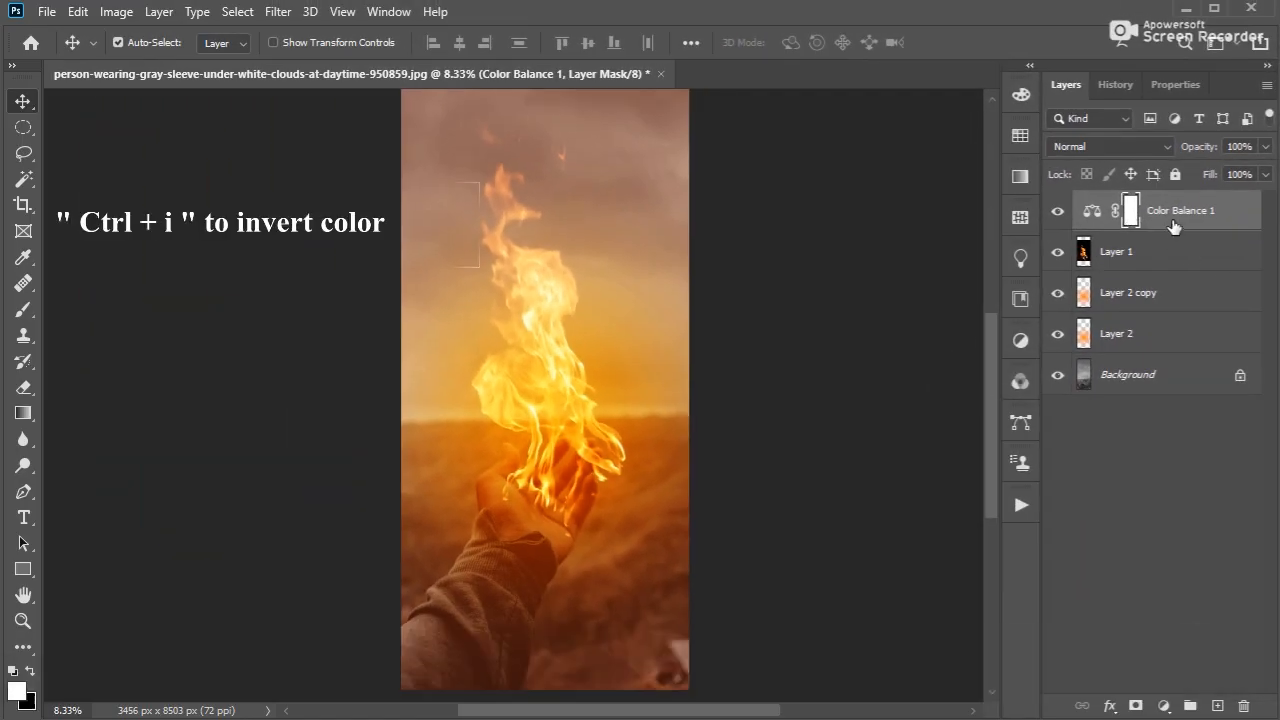
key("ctrl+i")
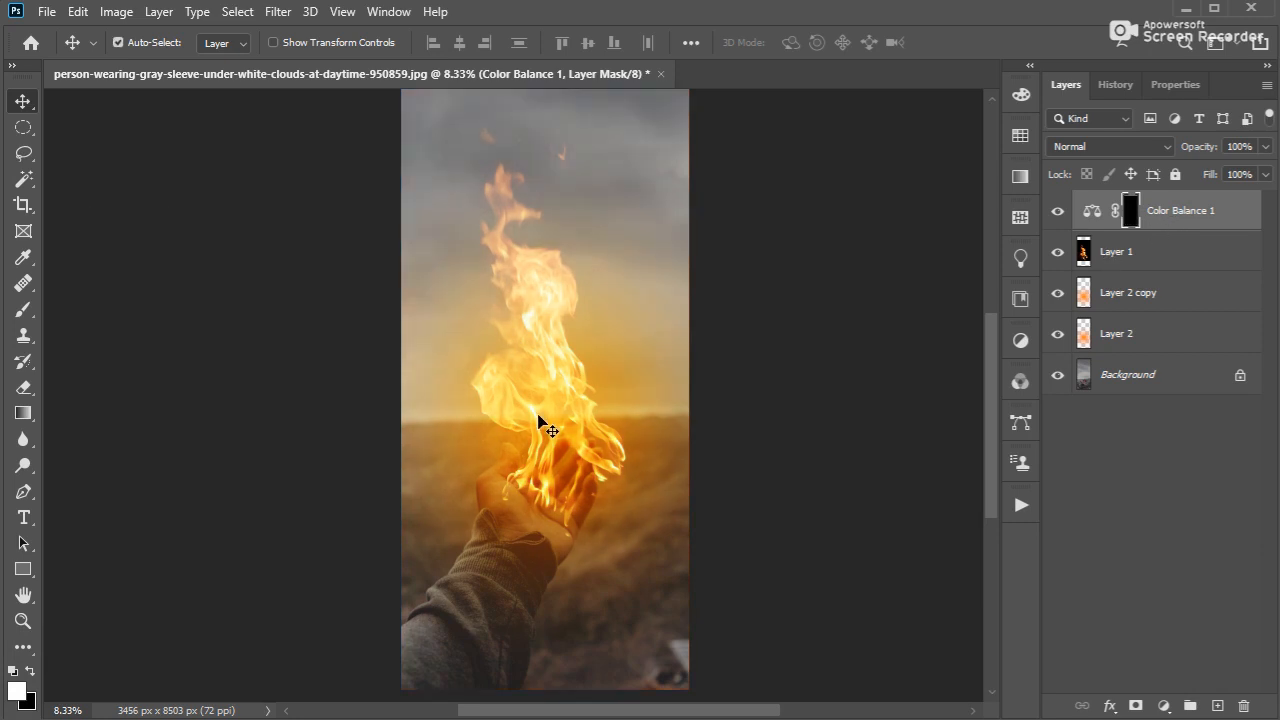
Paint white on the Color Balance mask with the 5000 brush, centred over the lower flames and hand
key("b")
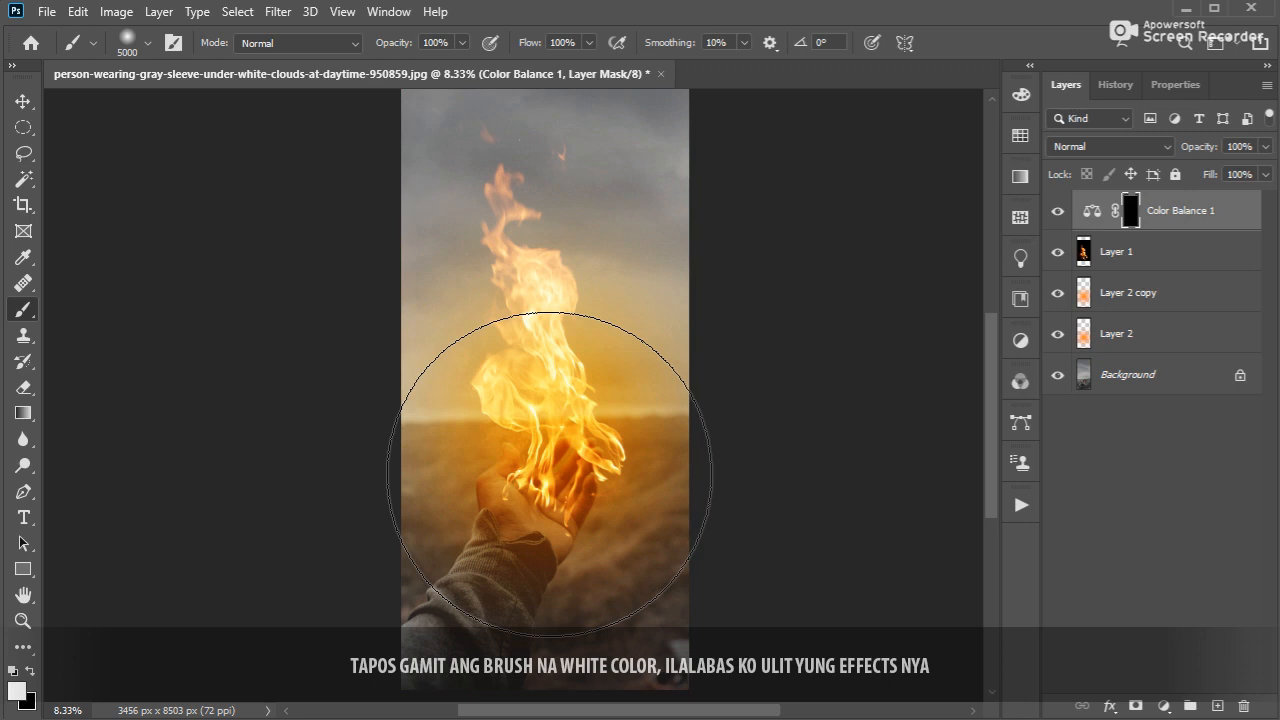
mouse_move(549, 474)
left_mouse_down()
mouse_move(509, 314)
mouse_move(534, 471)
mouse_move(552, 484)
left_mouse_up()
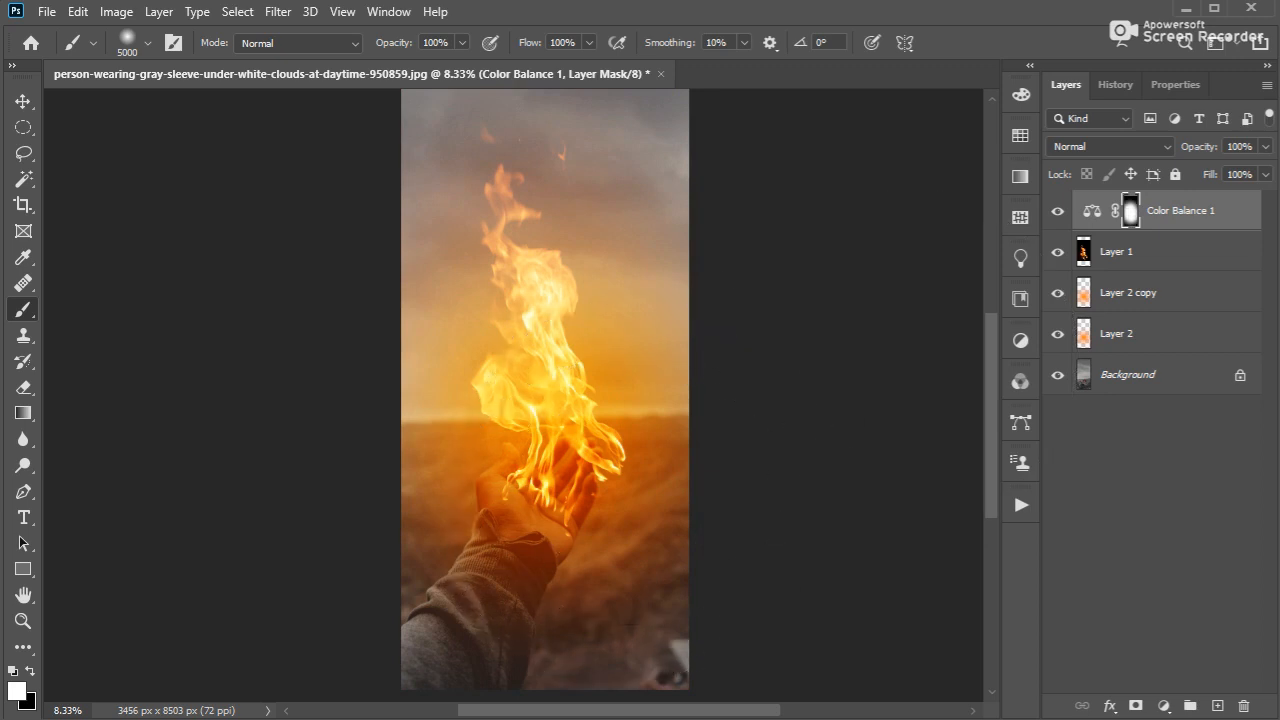
key("v")
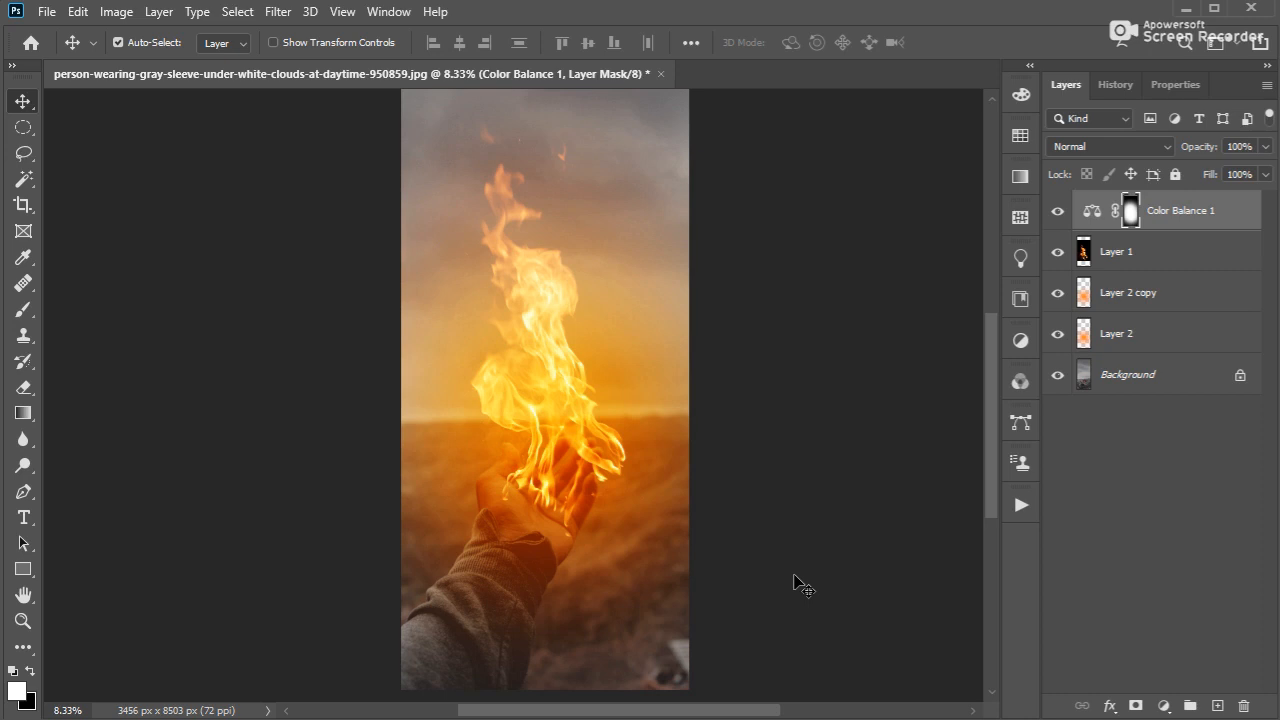
Lighten the thumb on the Background layer using the Dodge tool with Midtones range and 50% exposure
key("ctrl+space")
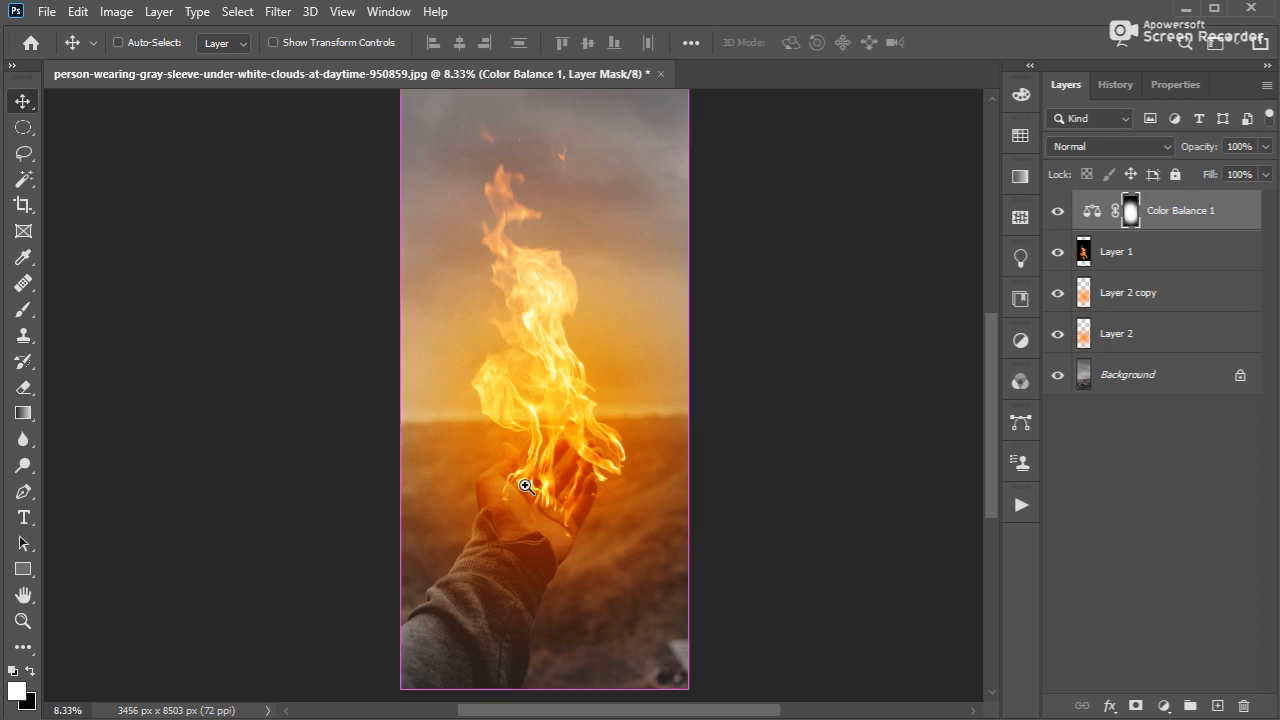
left_click(526, 486)
left_click(526, 486)
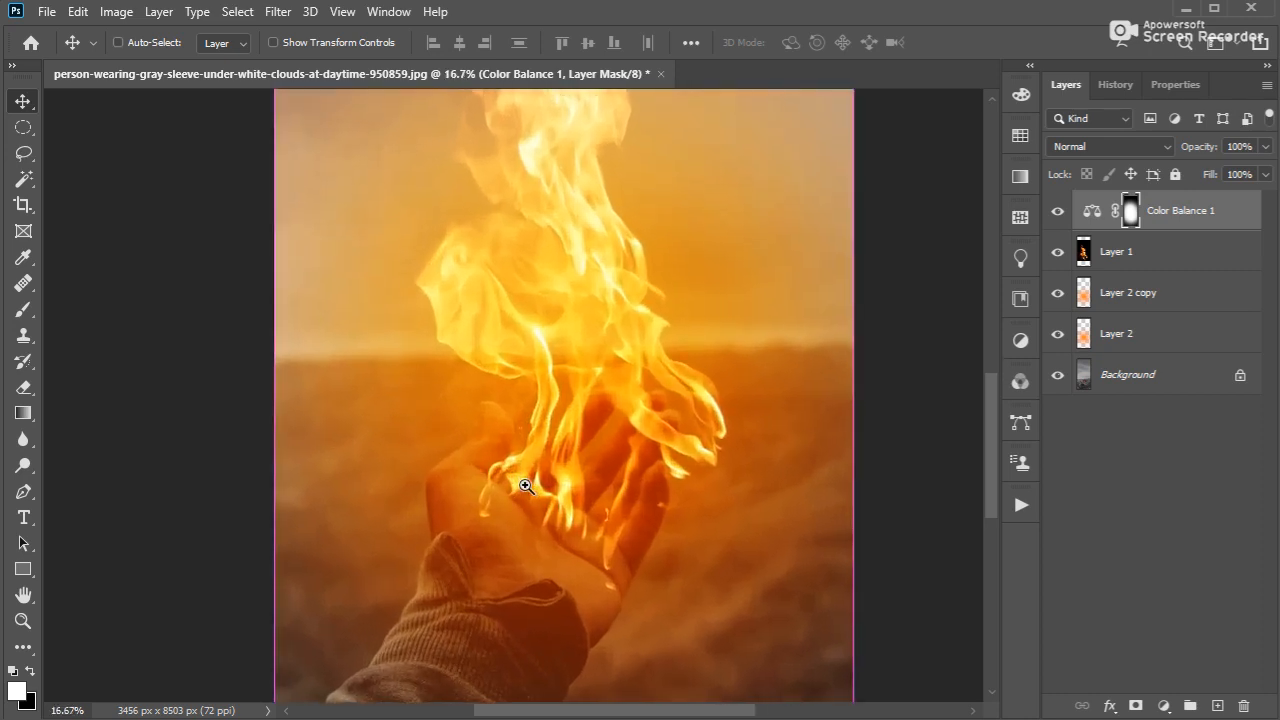
left_click(526, 486)
left_click_drag(596, 494, 588, 440)
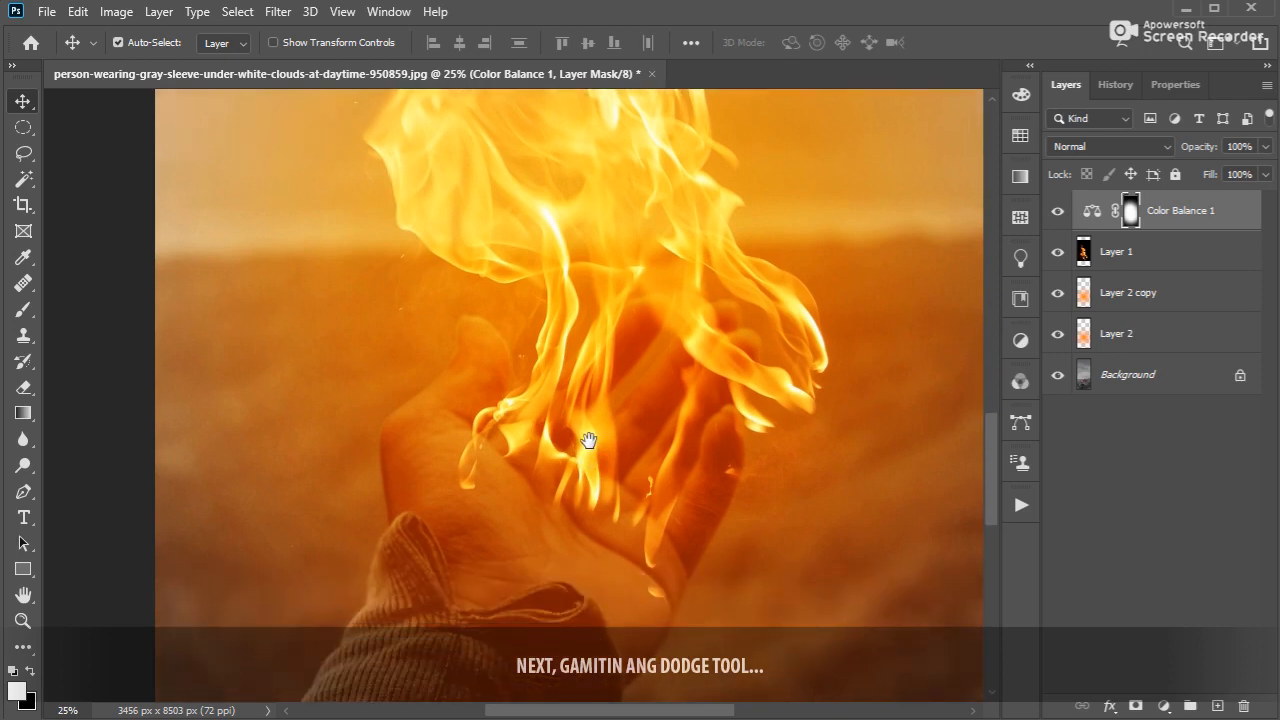
key("o")
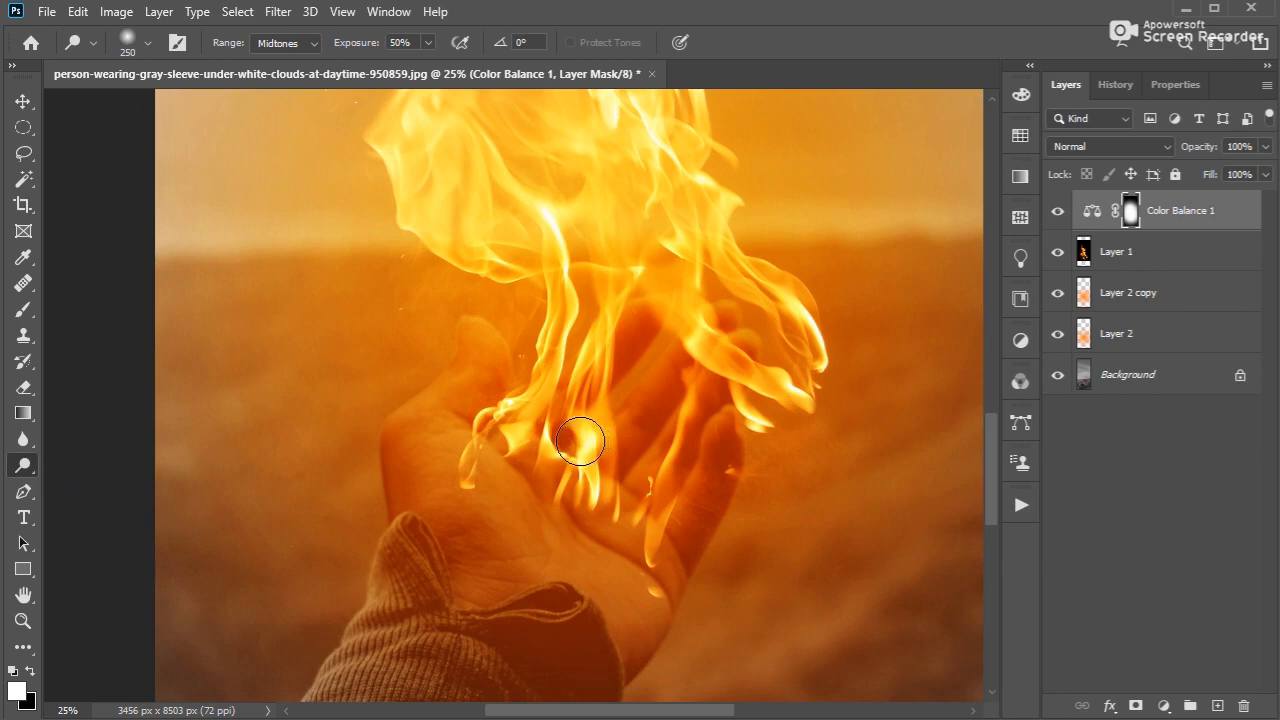
left_click(305, 45)
left_click(1135, 385)
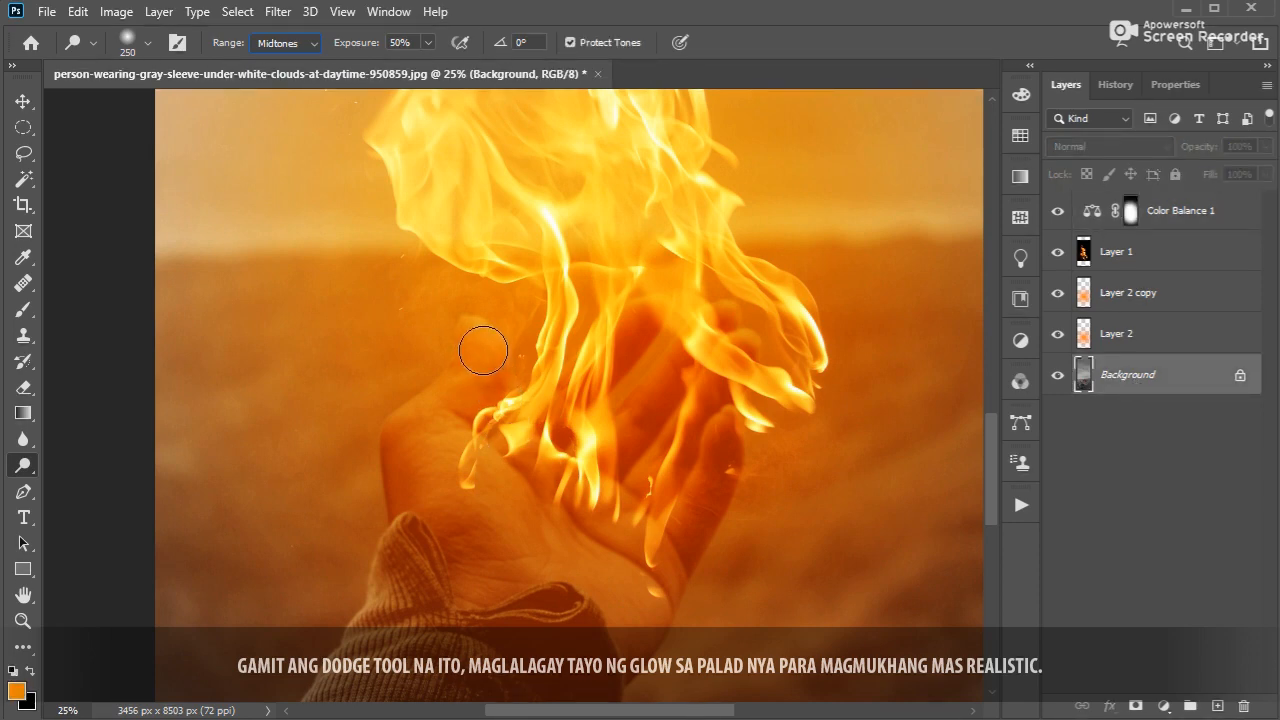
key("bracketleft")
mouse_move(484, 345)
left_mouse_down()
mouse_move(494, 366)
mouse_move(472, 404)
mouse_move(489, 346)
mouse_move(477, 400)
left_mouse_up()
key("bracketleft")
key("bracketleft")
Dodge the base of the thumb and the adjoining palm on the Background layer, varying the brush between 200 and 400
scroll(476, 437, "down", 1)
scroll(481, 435, "down", 1)
key("bracketright")
key("bracketright")
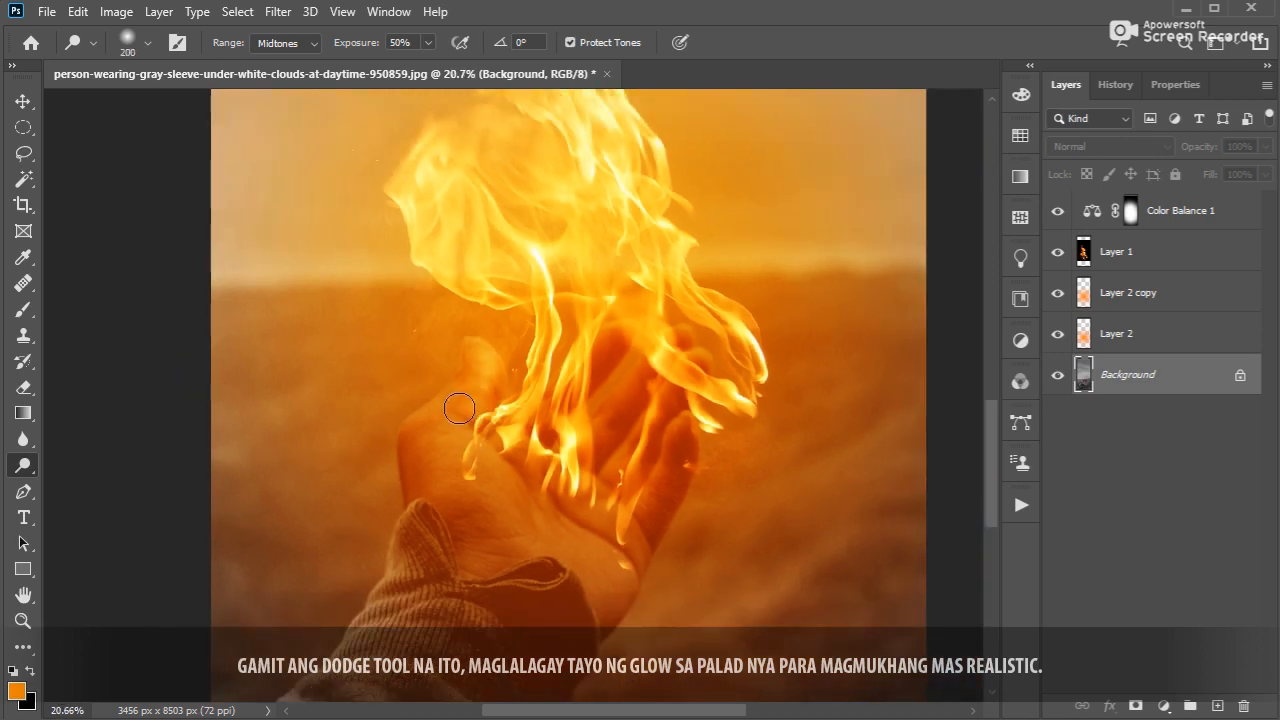
key("bracketright")
key("bracketright")
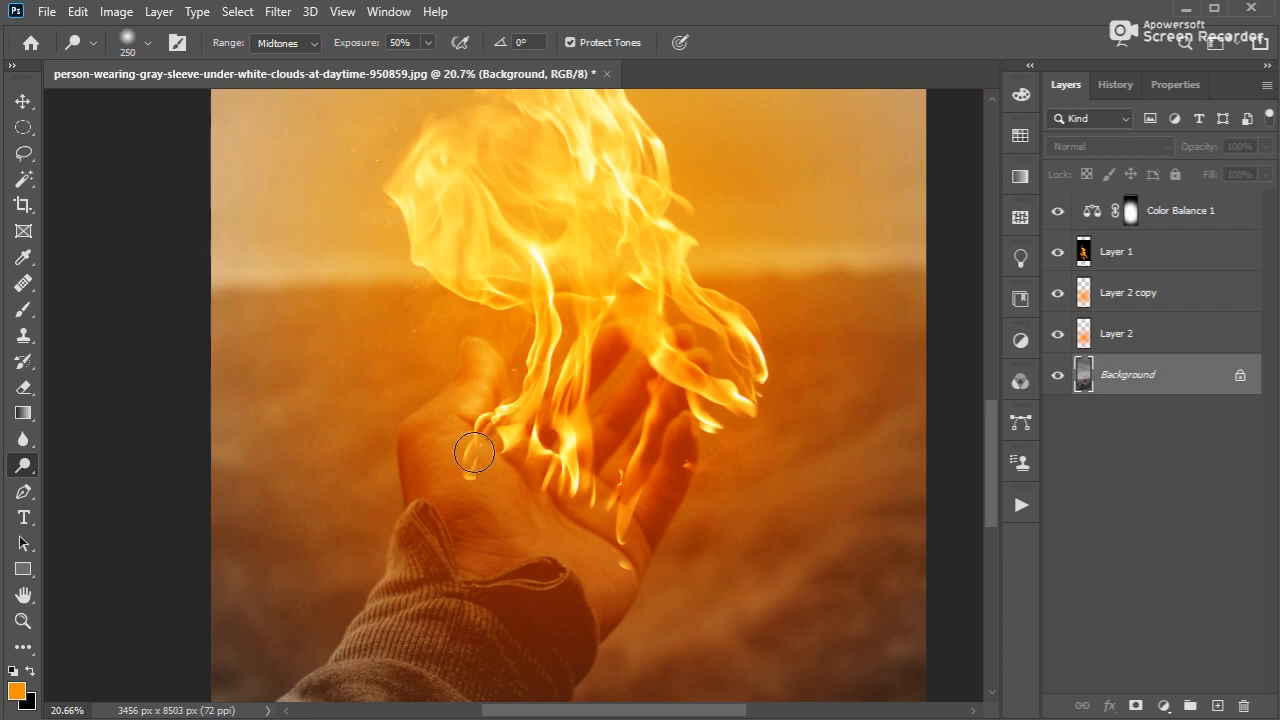
key("bracketright")
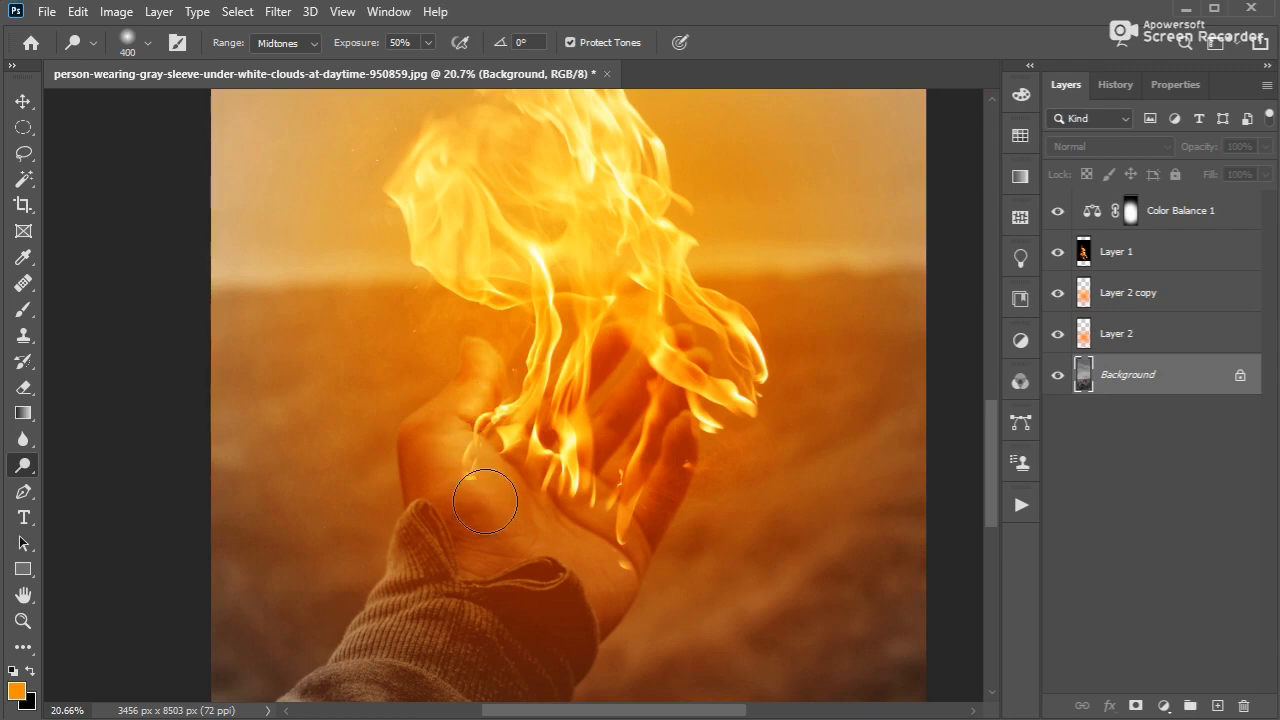
key("bracketleft")
key("bracketleft")
key("bracketleft")
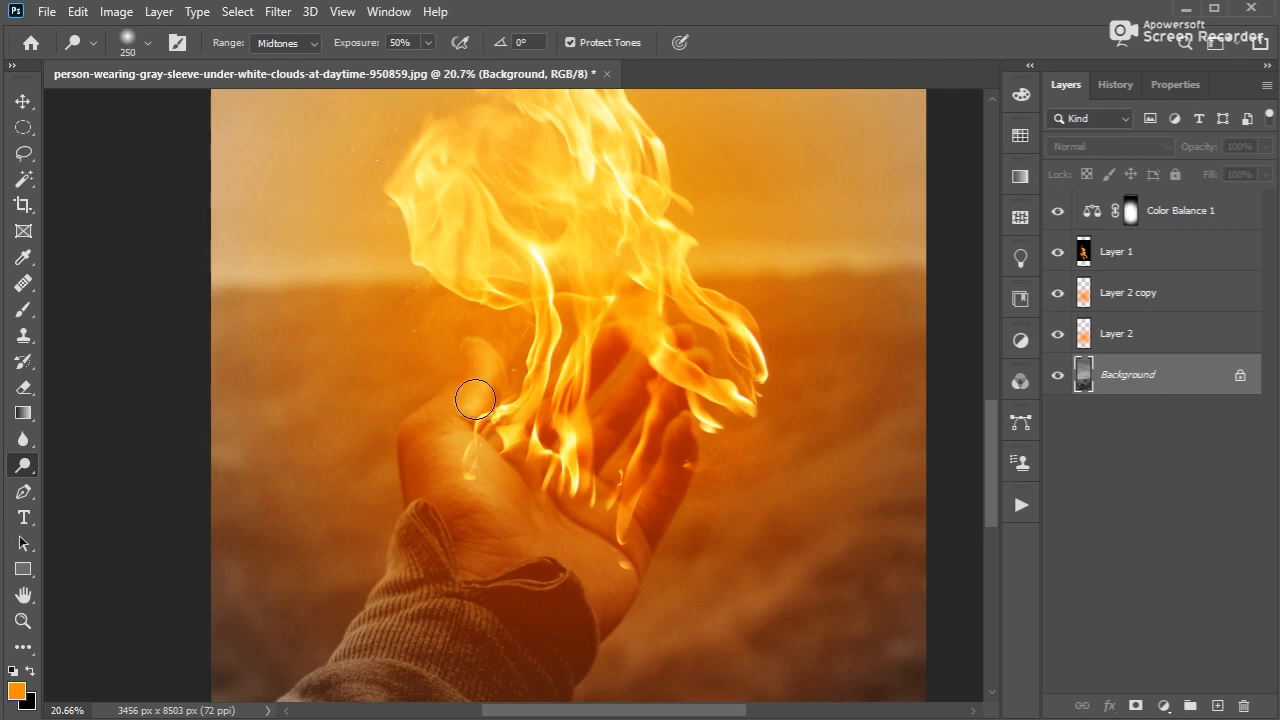
key("bracketright")
mouse_move(445, 434)
left_mouse_down()
mouse_move(434, 429)
mouse_move(486, 457)
mouse_move(498, 503)
left_mouse_up()
key("bracketleft")
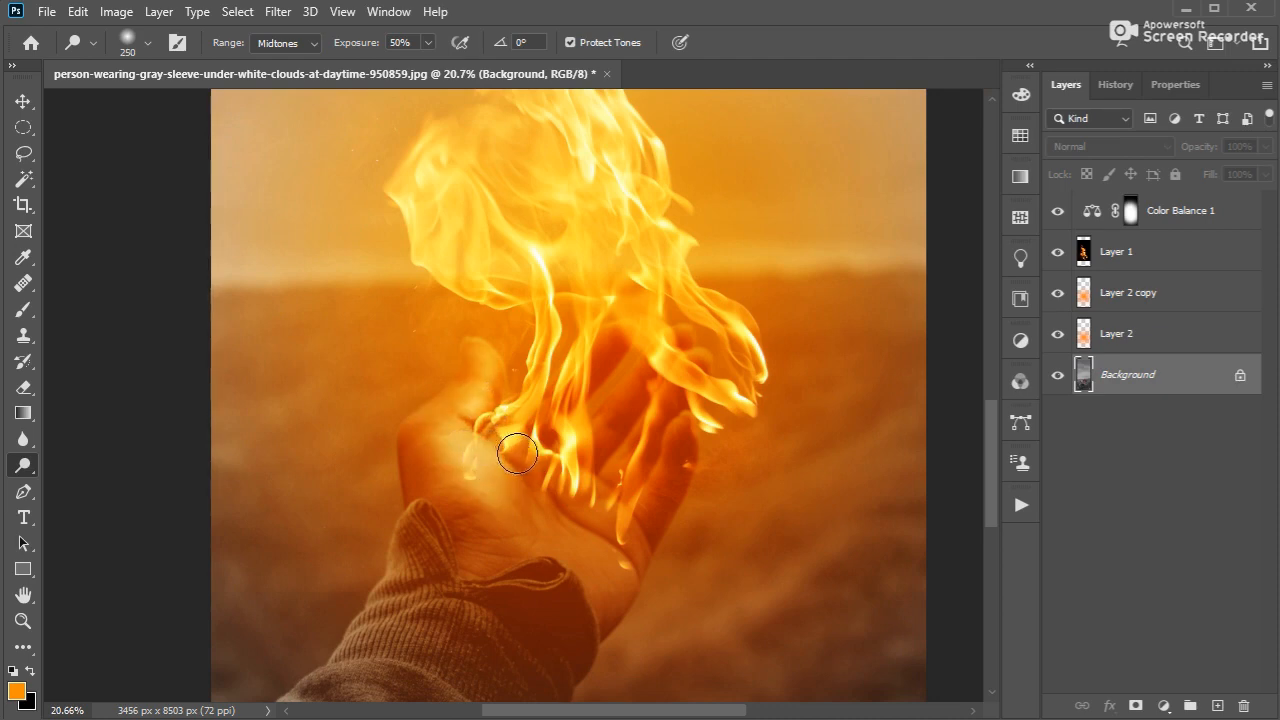
Dodge across the palm beneath the flame tips towards the little finger, then reduce the brush to 150
mouse_move(523, 463)
left_mouse_down()
mouse_move(605, 515)
mouse_move(624, 550)
mouse_move(601, 511)
mouse_move(509, 461)
mouse_move(520, 481)
mouse_move(540, 491)
mouse_move(505, 457)
mouse_move(583, 553)
mouse_move(605, 558)
mouse_move(529, 511)
mouse_move(487, 535)
mouse_move(482, 450)
mouse_move(563, 478)
mouse_move(612, 526)
mouse_move(654, 509)
left_mouse_up()
key("bracketright")
key("bracketright")
key("bracketleft")
key("bracketleft")
key("bracketleft")
key("bracketleft")
key("bracketleft")
key("bracketleft")
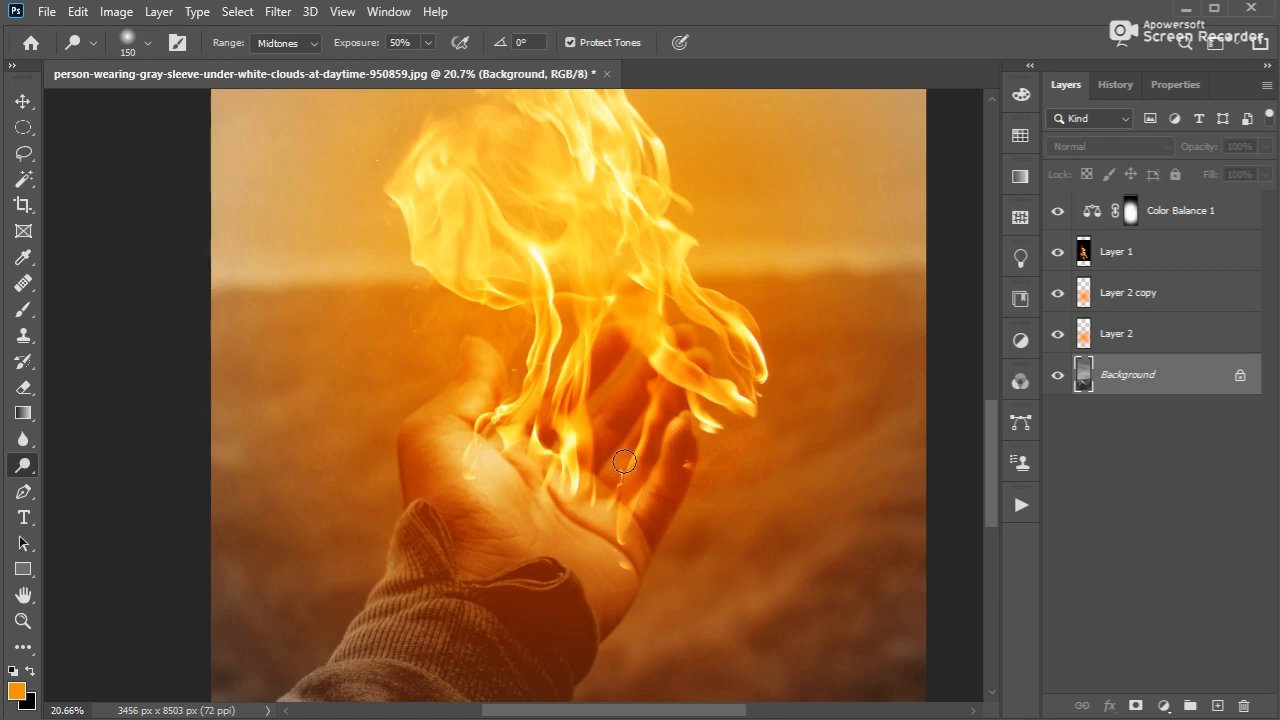
Dodge the fingers behind the flames with a small brush of about 125 to 150
key("bracketleft")
key("bracketright")
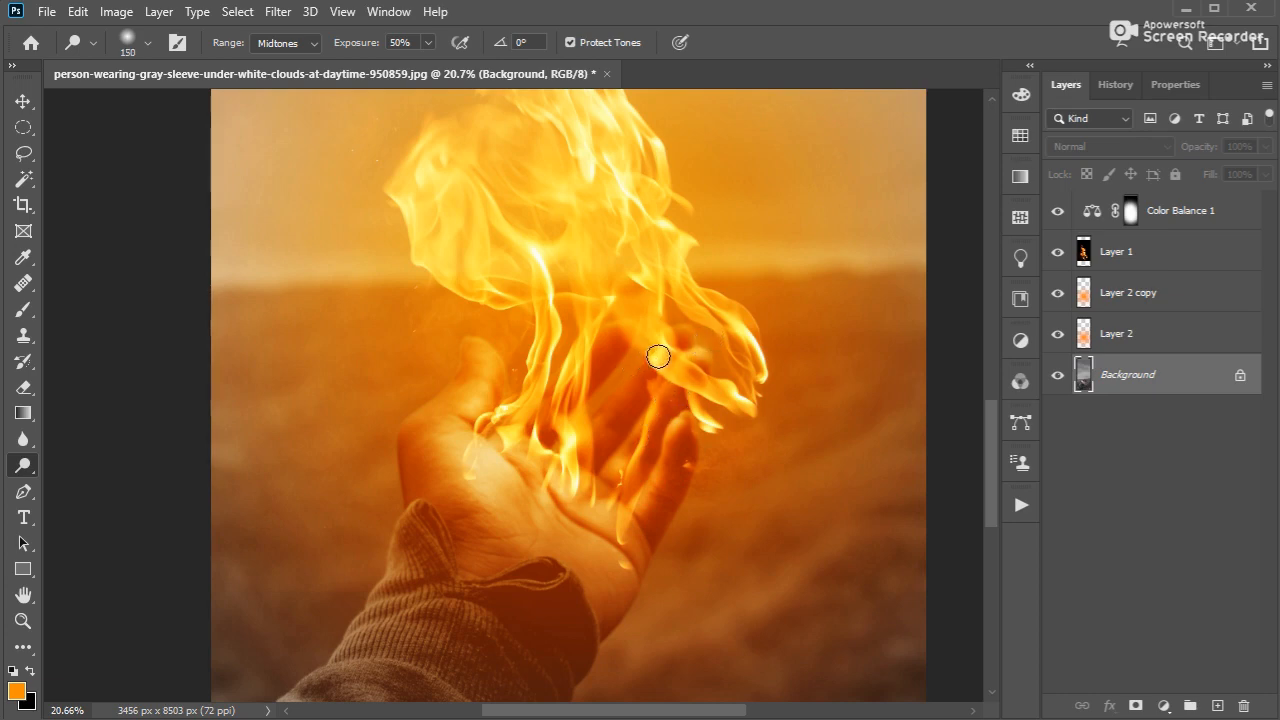
key("bracketleft")
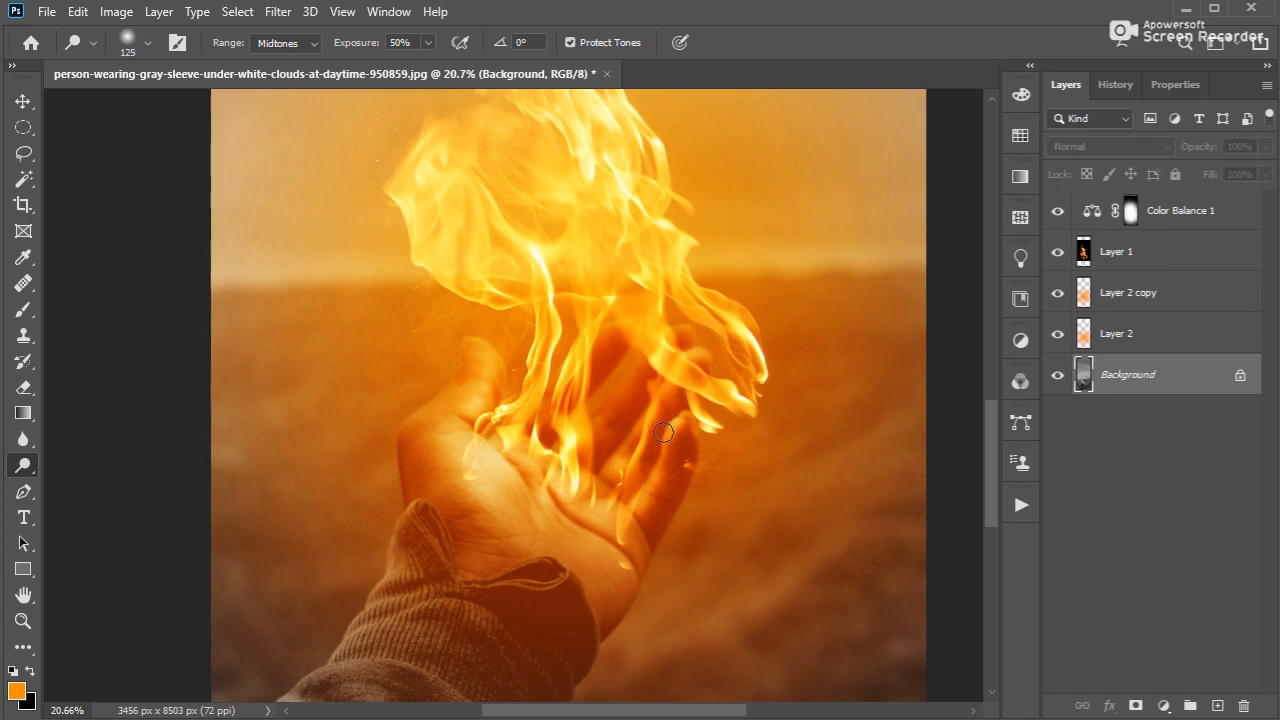
mouse_move(657, 350)
left_mouse_down()
mouse_move(628, 394)
mouse_move(671, 341)
left_mouse_up()
left_click_drag(651, 376, 665, 347)
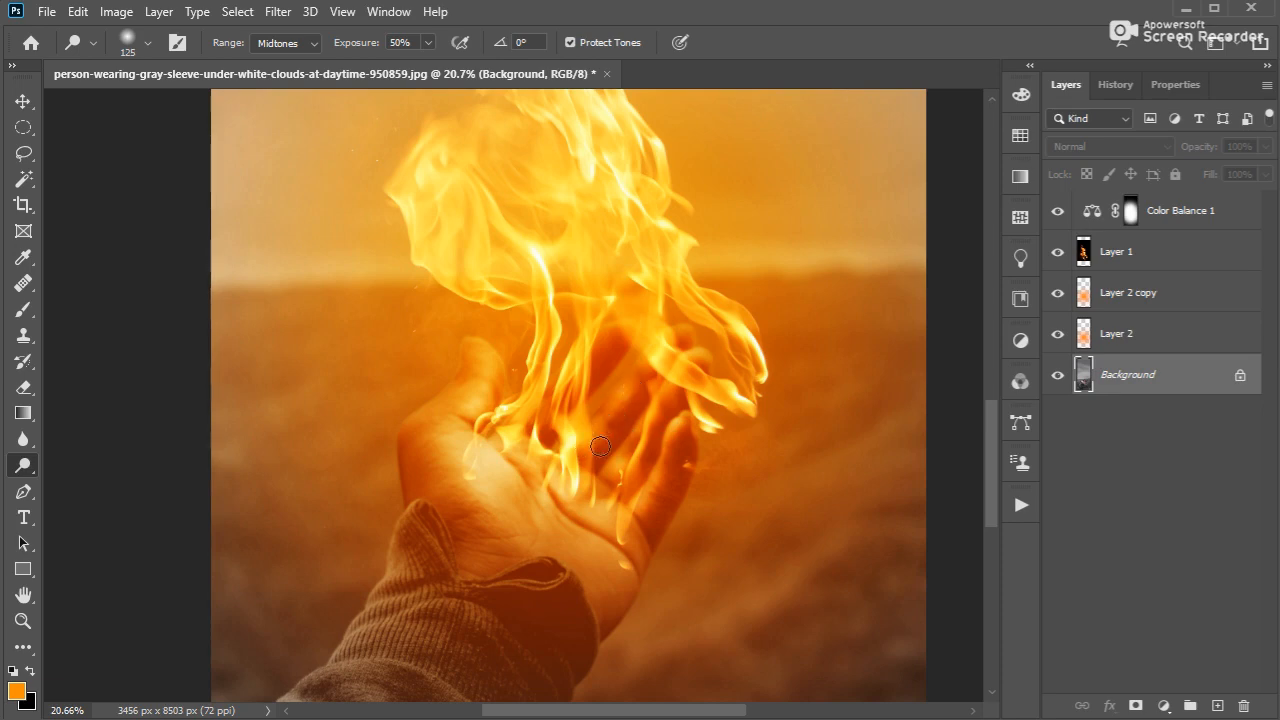
left_click_drag(600, 445, 571, 456)
key("[")
left_click_drag(598, 353, 615, 327)
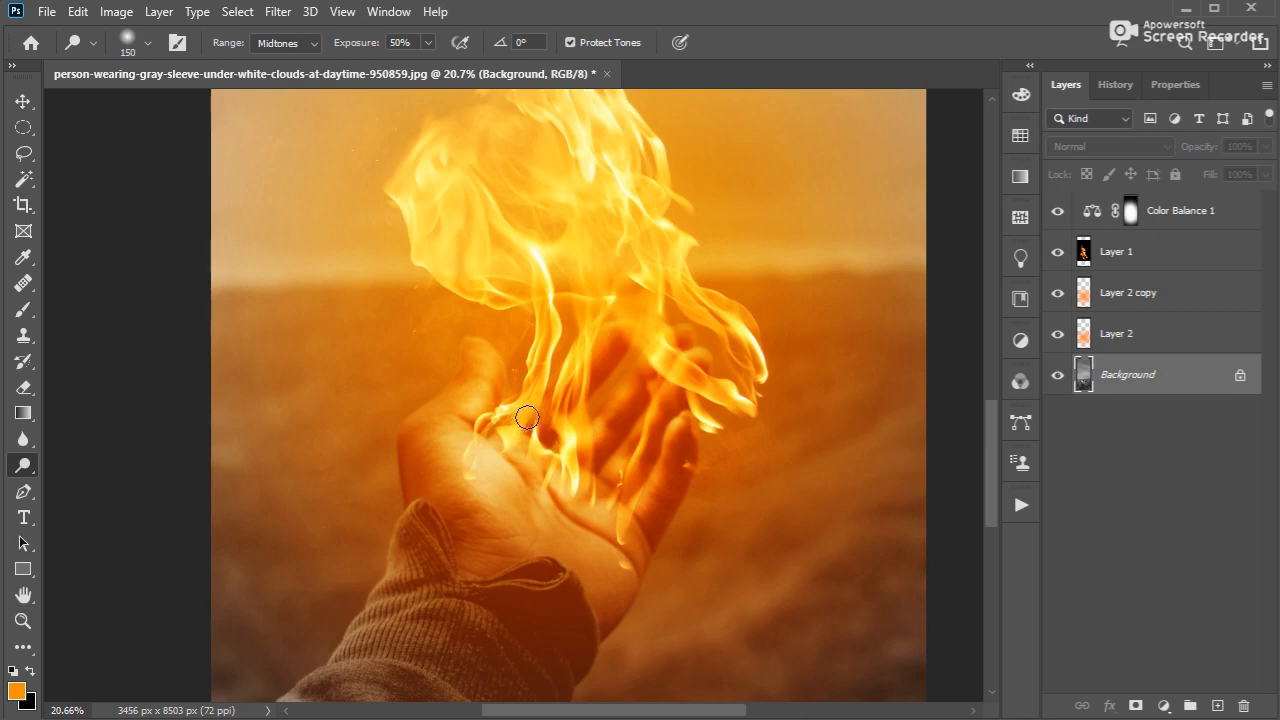
Add dodge highlights between the flame strands at the palm's centre and along the middle fingers with a 125 to 150 brush
key("[")
left_click_drag(532, 421, 572, 441)
key("]")
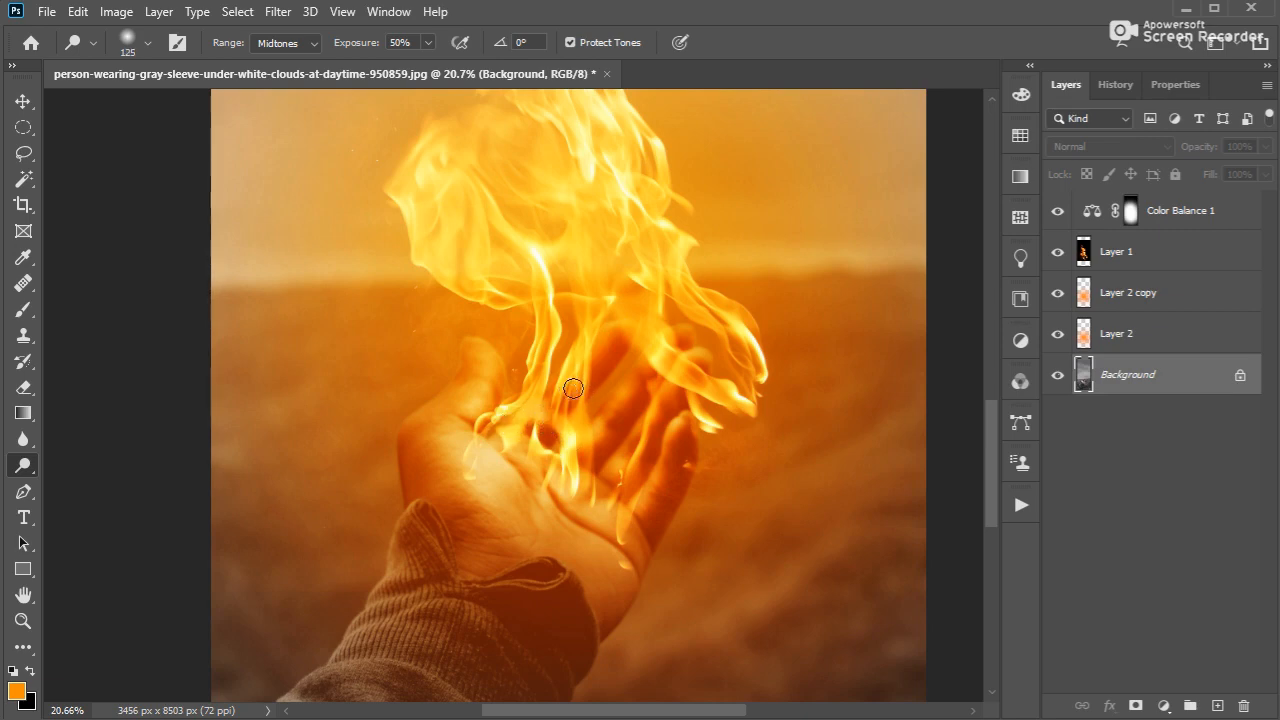
key("]")
mouse_move(594, 365)
left_mouse_down()
mouse_move(619, 329)
mouse_move(596, 362)
mouse_move(593, 350)
mouse_move(627, 332)
mouse_move(567, 368)
mouse_move(570, 404)
mouse_move(627, 411)
left_mouse_up()
key("]")
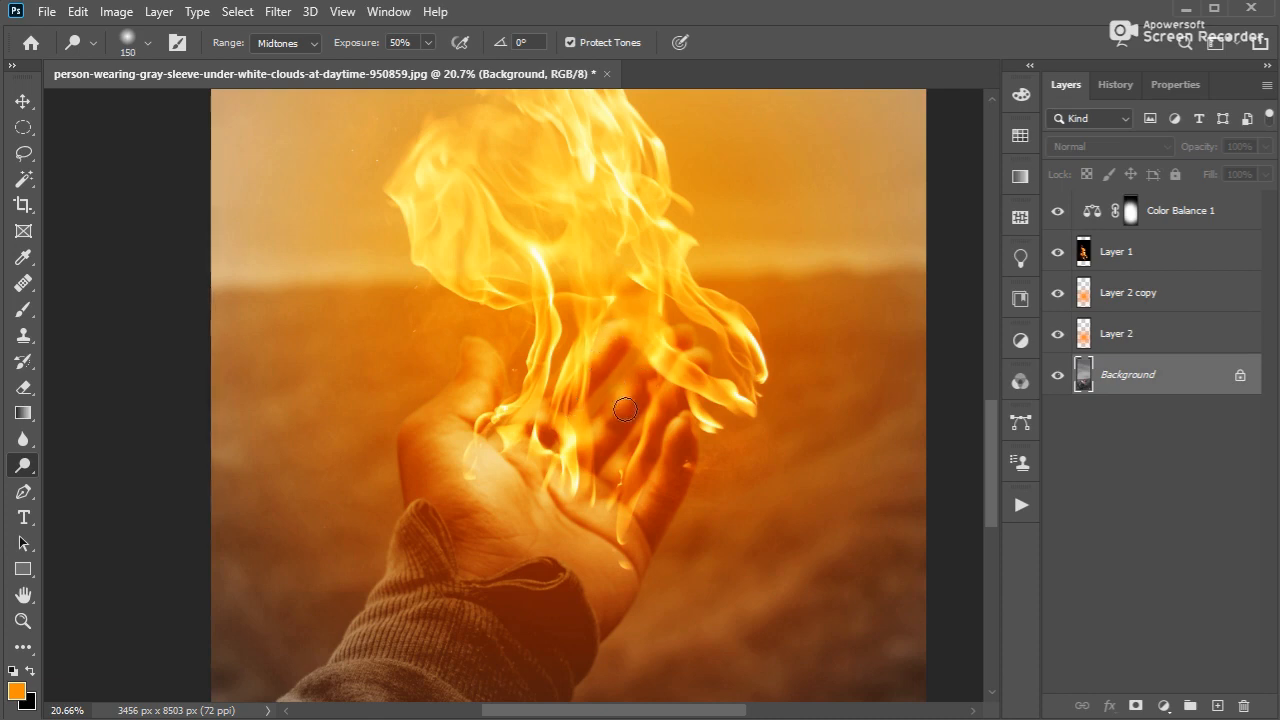
left_click_drag(597, 457, 660, 353)
Dodge the lower palm and outer edge of the hand, adjusting the brush size between 125 and 400
key("bracketright")
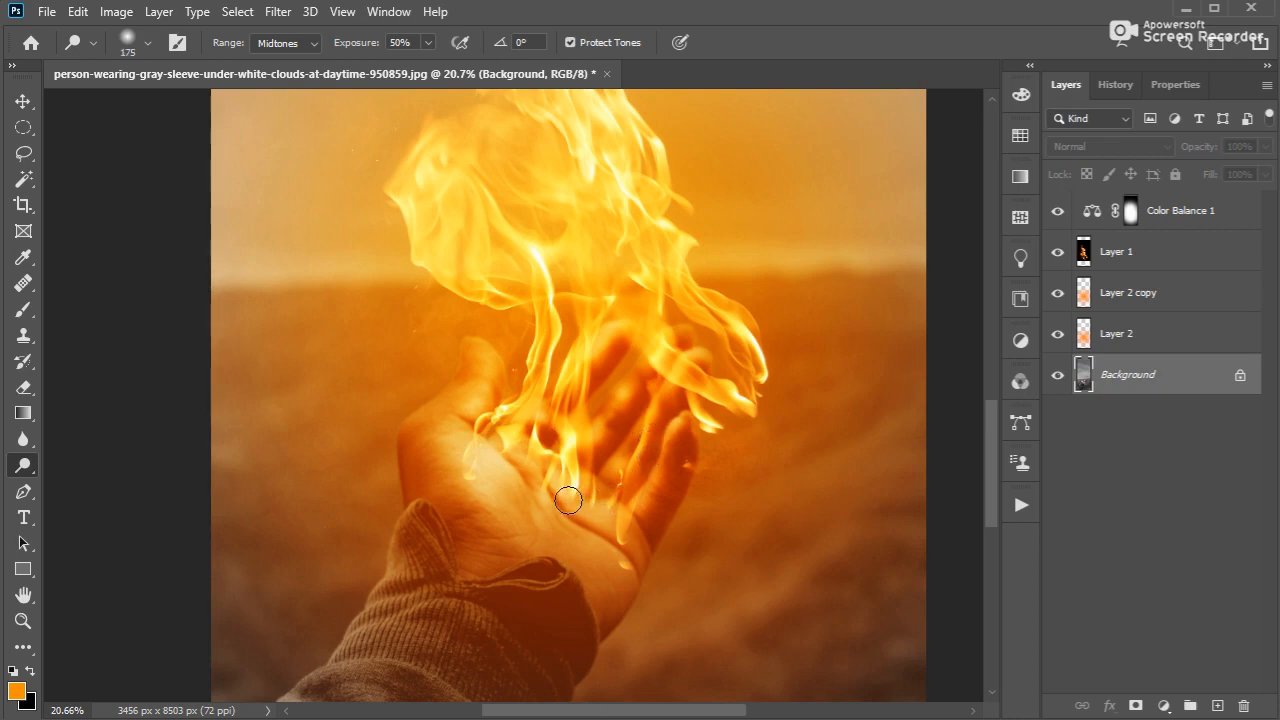
key("bracketright")
key("bracketright")
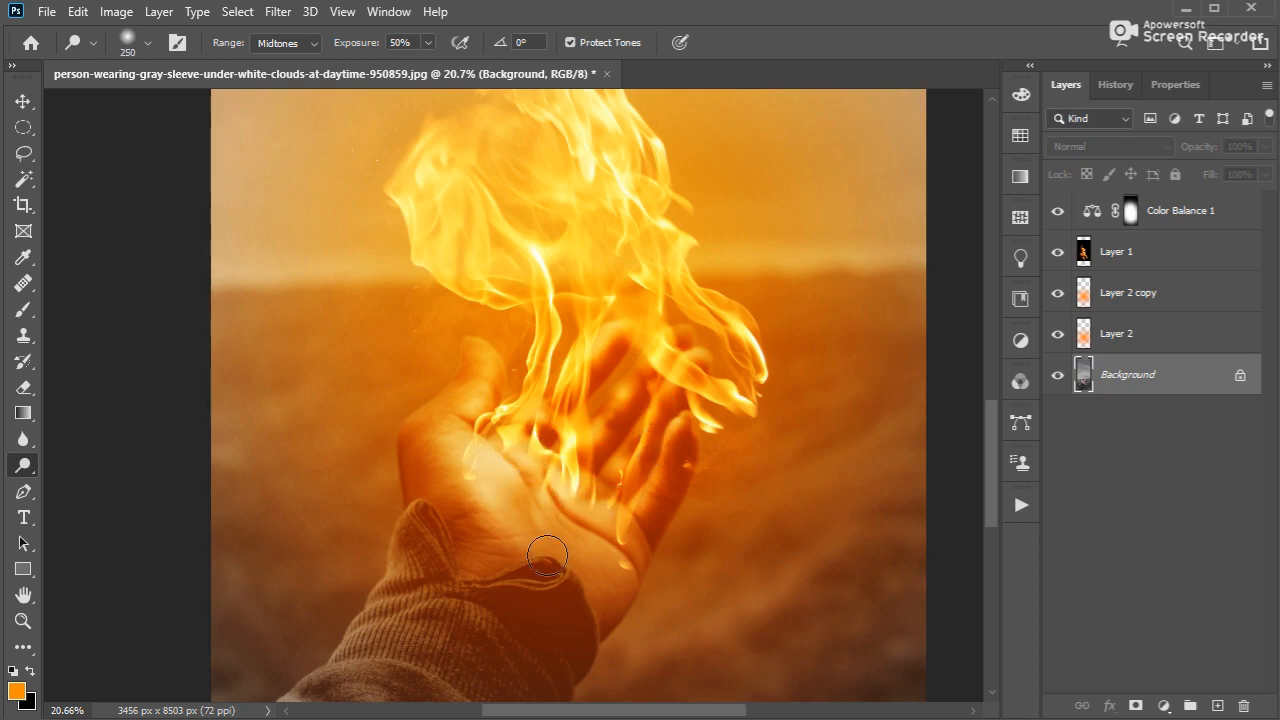
key("bracketleft")
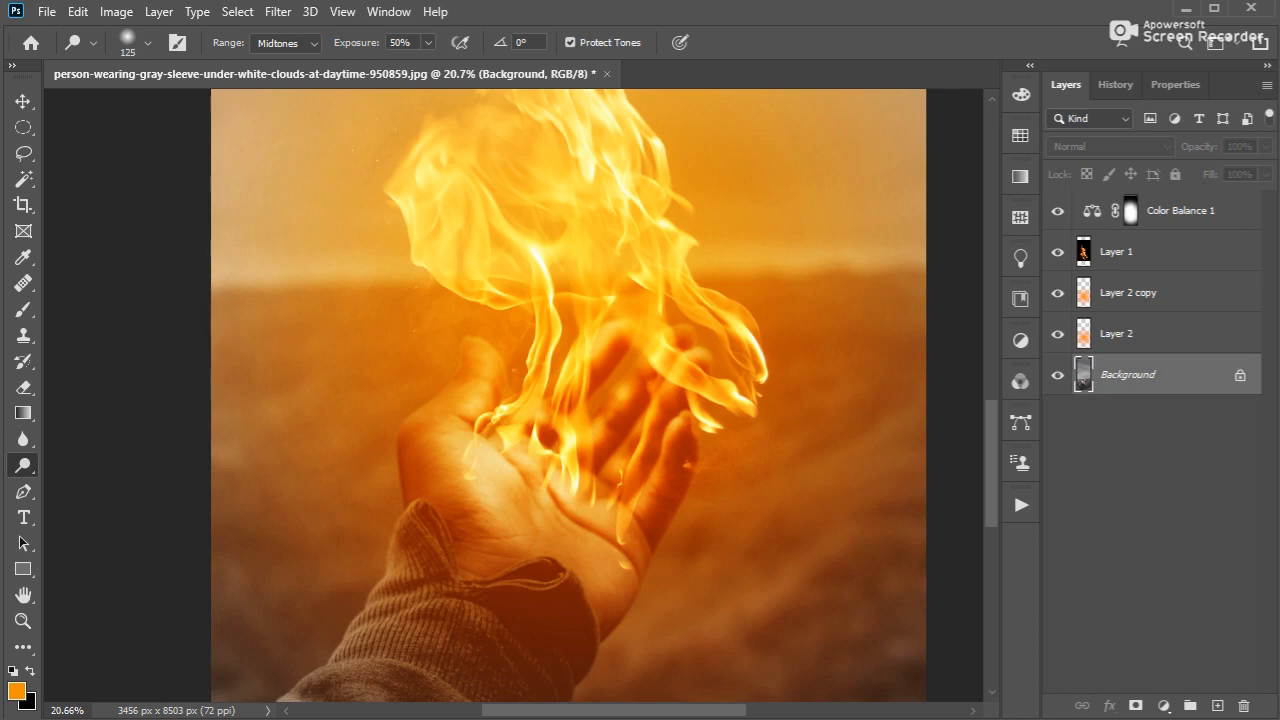
scroll(643, 508, "down", 1)
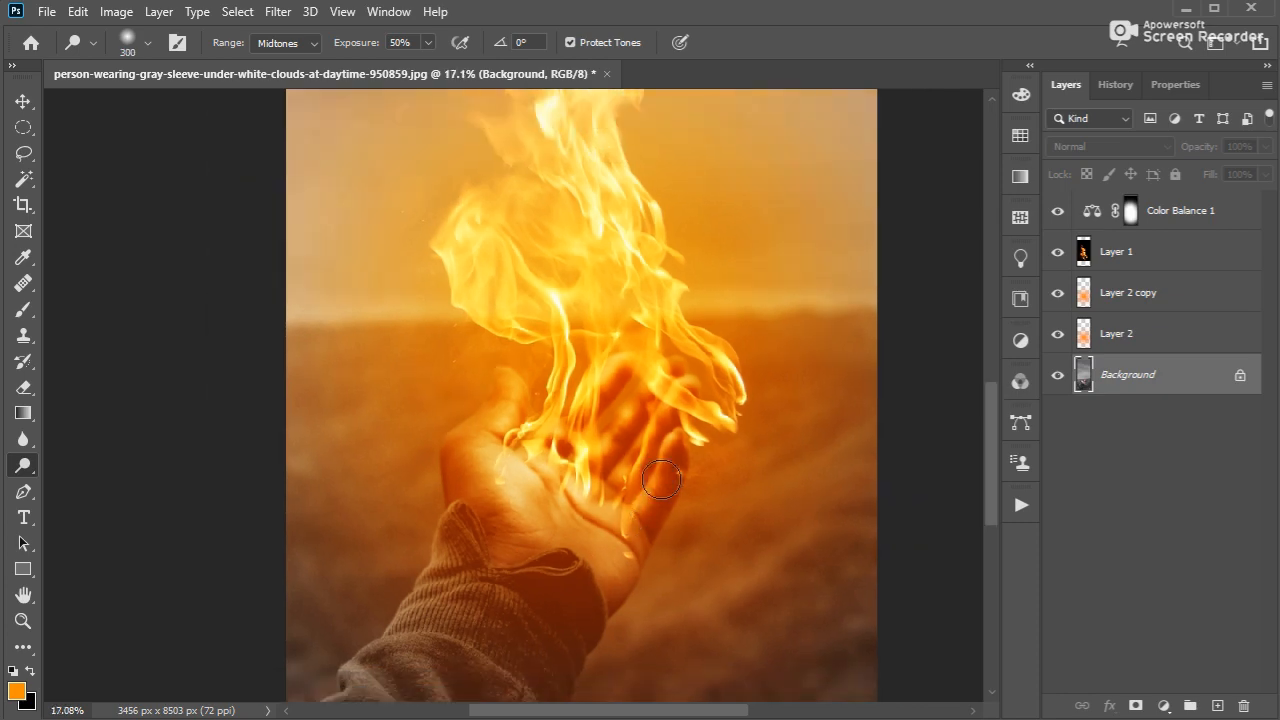
key("bracketright")
key("bracketright")
key("bracketright")
key("bracketleft")
key("bracketleft")
key("bracketleft")
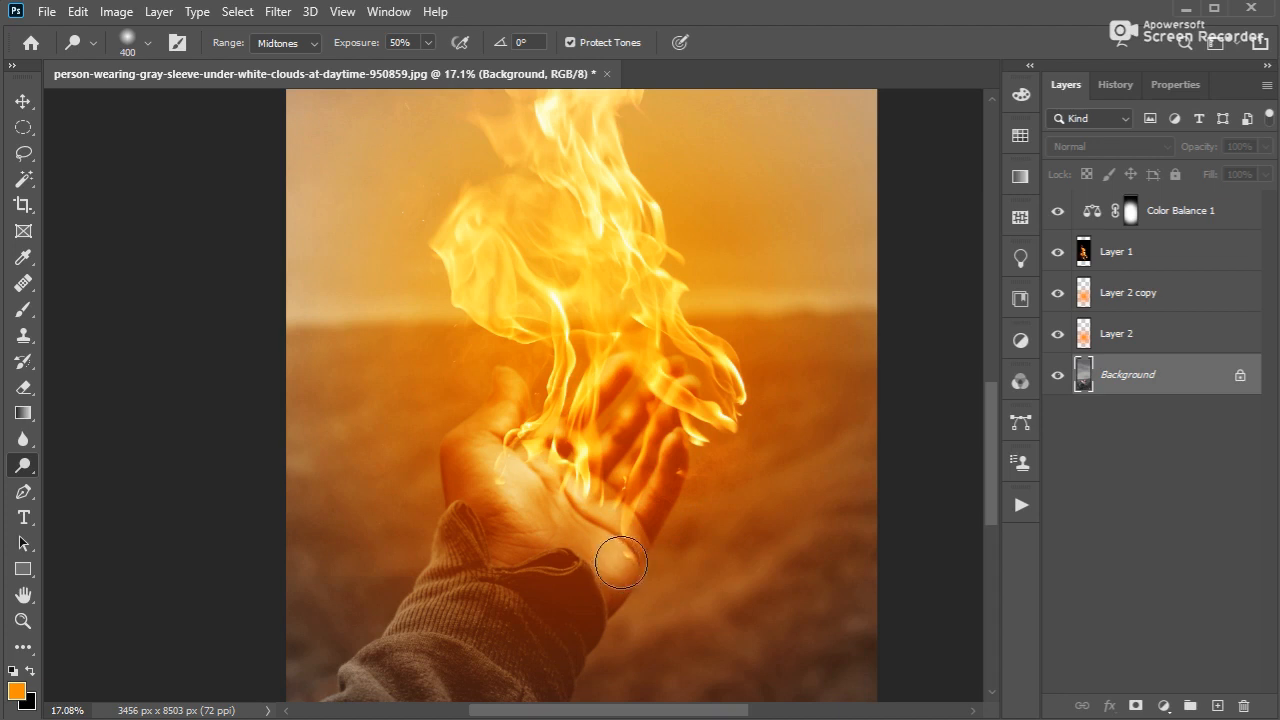
key("bracketleft")
key("bracketleft")
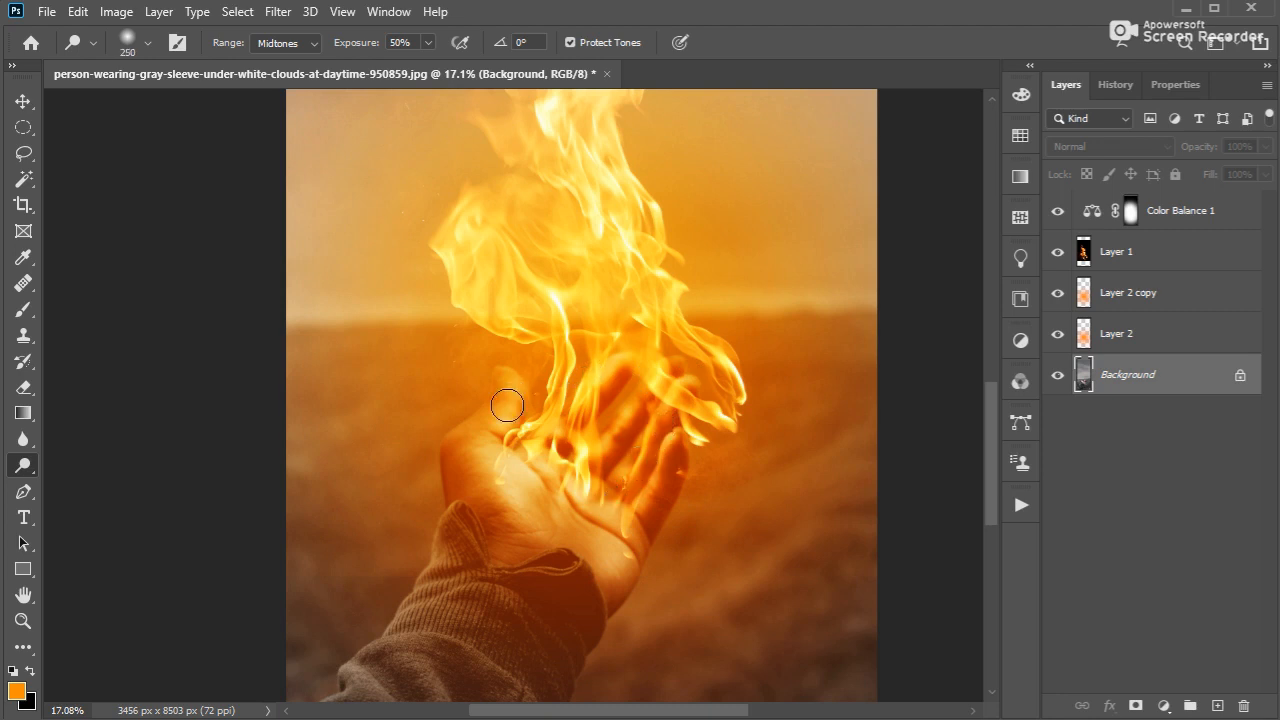
Finish the hand glow by dodging the thumb side of the palm and the little finger
key("bracketright")
key("bracketright")
left_click_drag(481, 481, 480, 459)
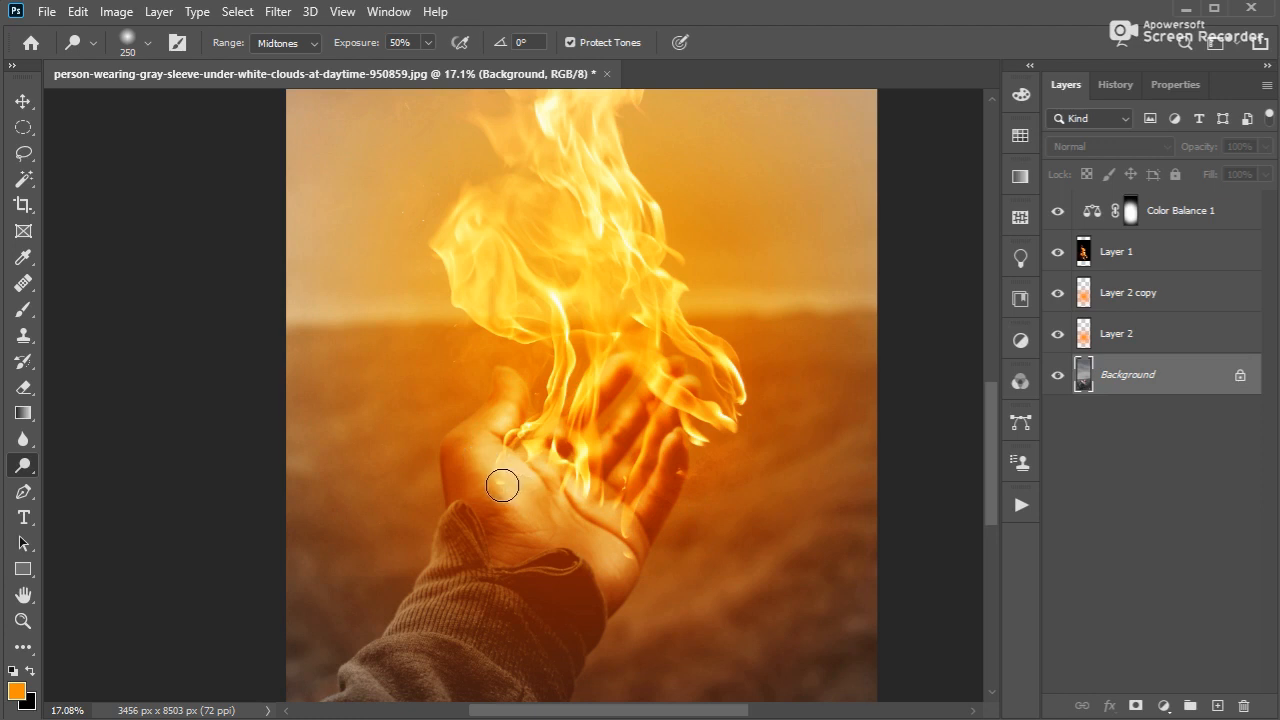
scroll(664, 450, "down", 4)
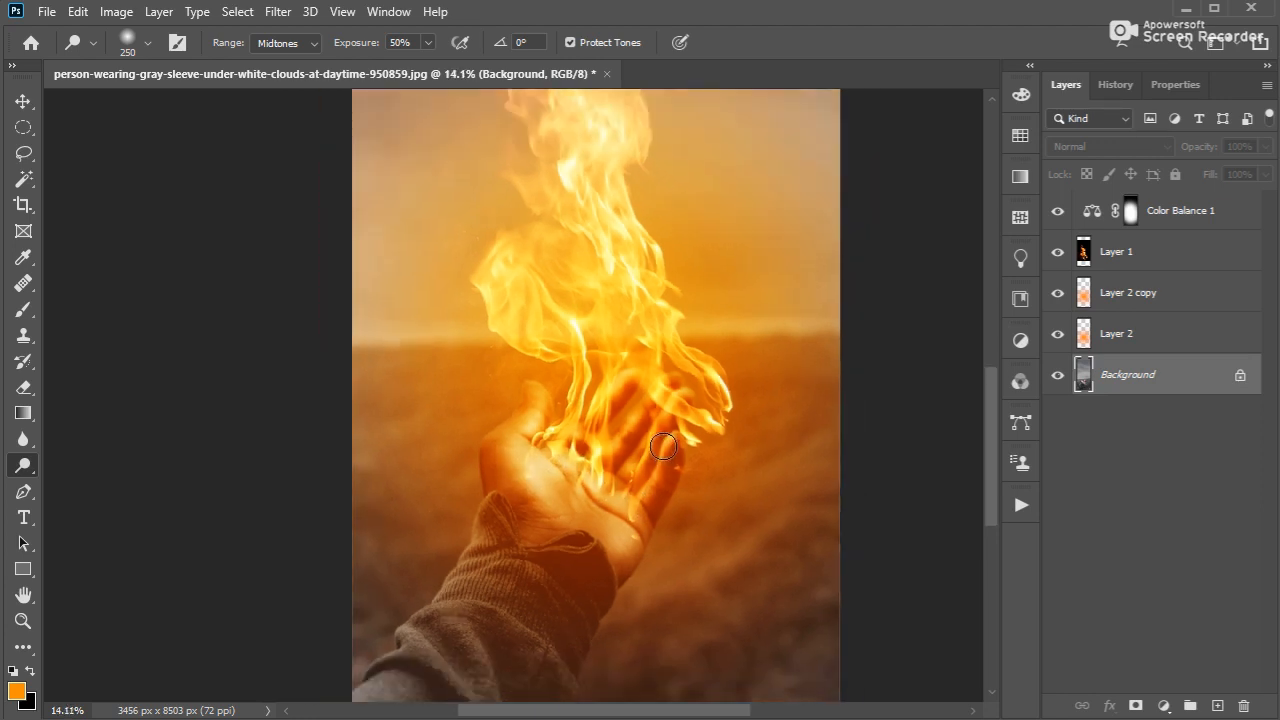
left_click_drag(676, 456, 643, 478)
key("v")
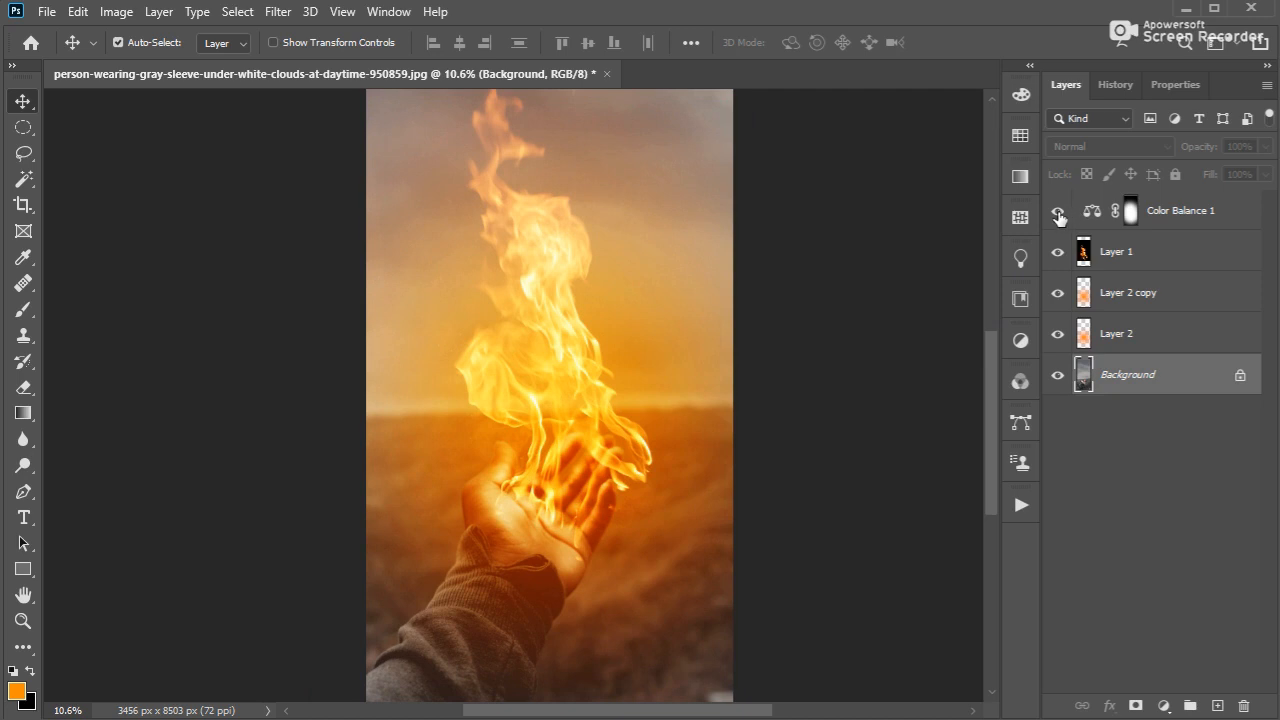
Duplicate the fire layer directly above the original
left_click(1124, 262)
left_click_drag(709, 310, 709, 340)
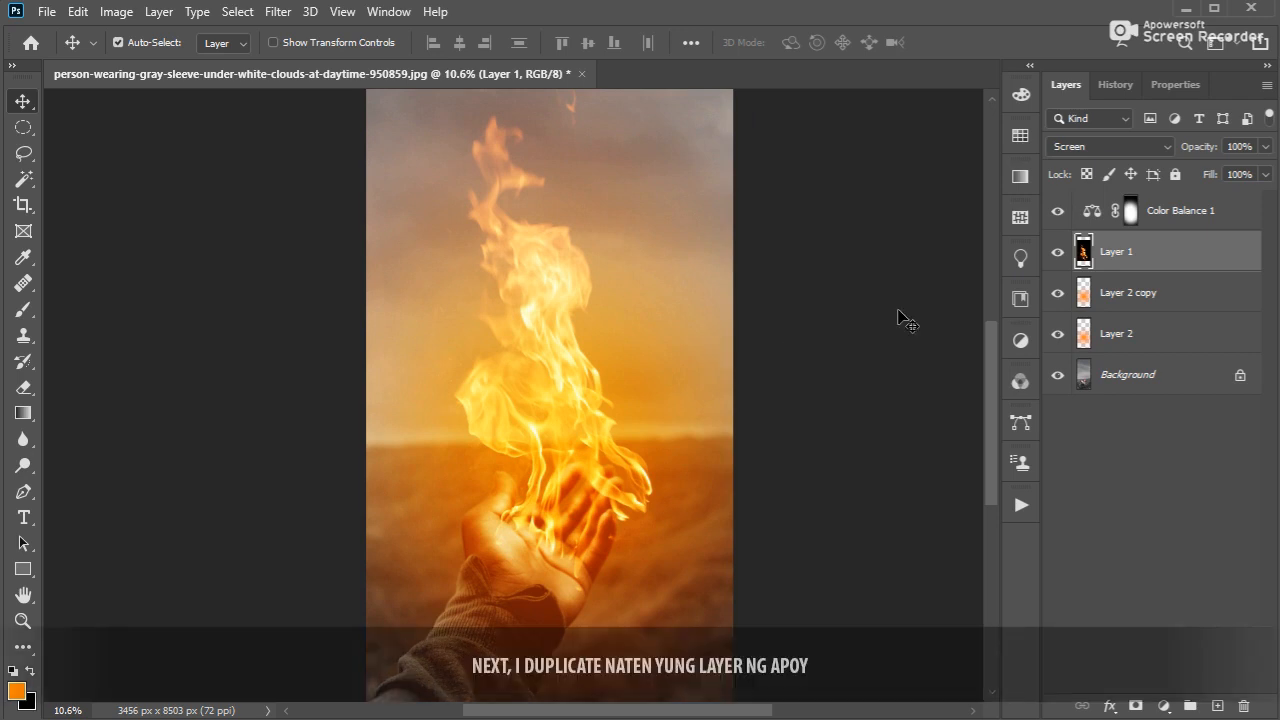
left_click_drag(1145, 273, 1217, 706)
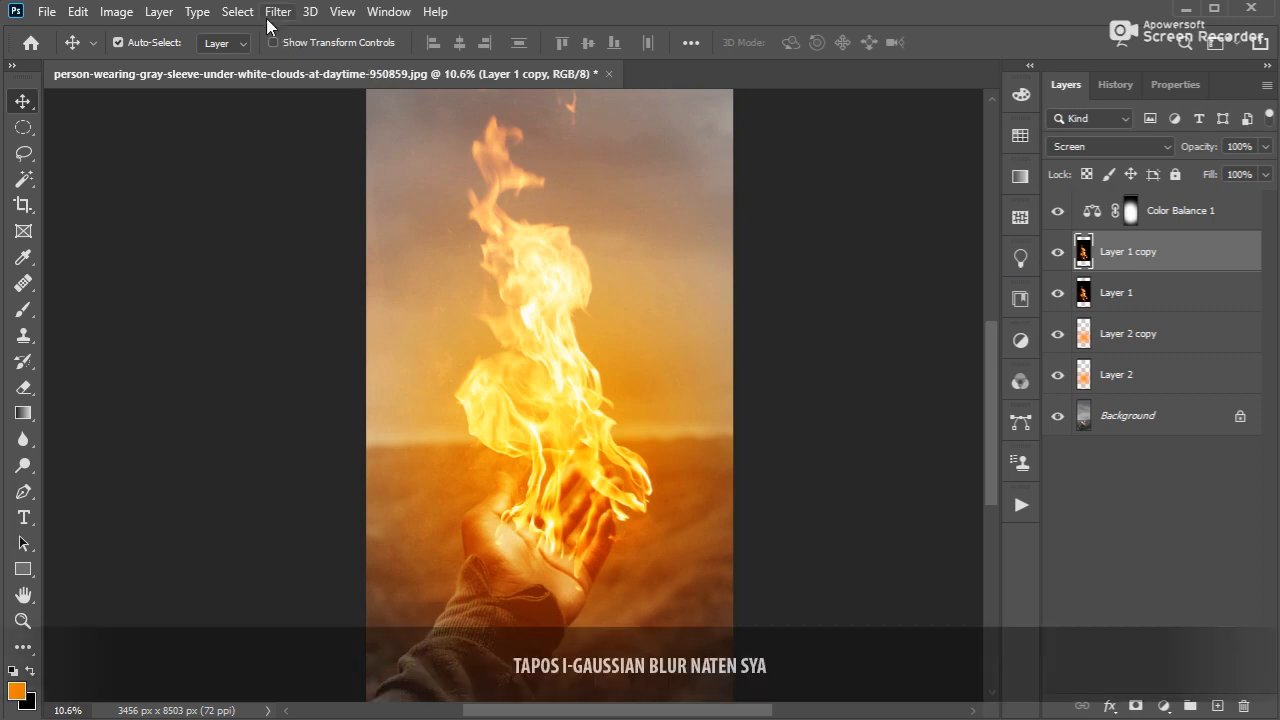
Apply an 81.2-pixel Gaussian Blur to the duplicated fire layer and lower its opacity to 70%
left_click(277, 11)
mouse_move(318, 238)
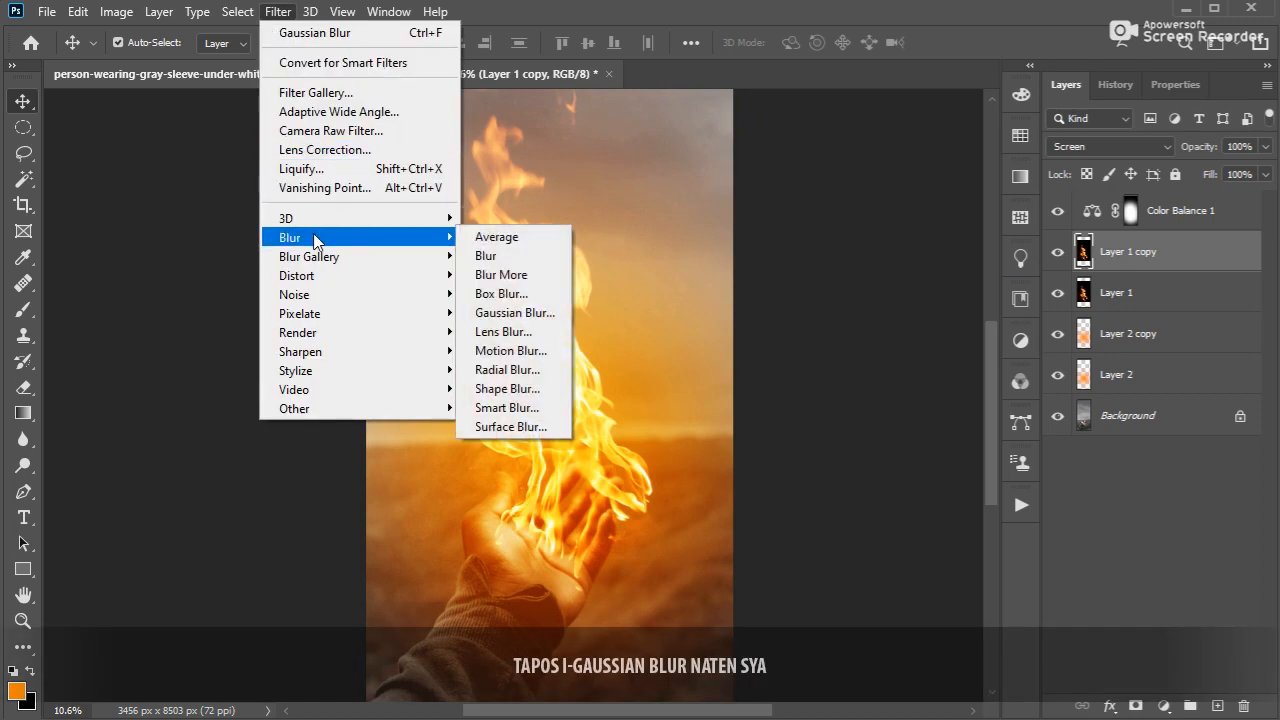
left_click(540, 313)
mouse_move(955, 592)
left_mouse_down()
mouse_move(818, 593)
mouse_move(954, 594)
mouse_move(936, 597)
left_mouse_up()
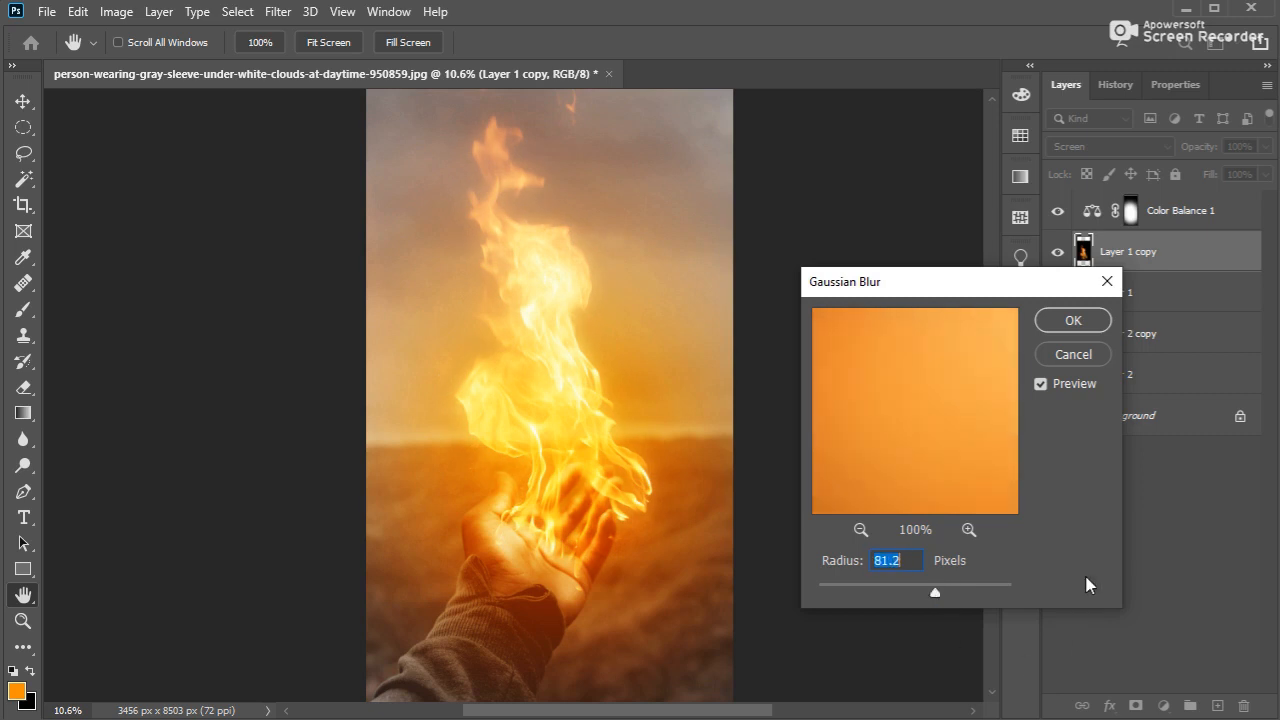
key("Return")
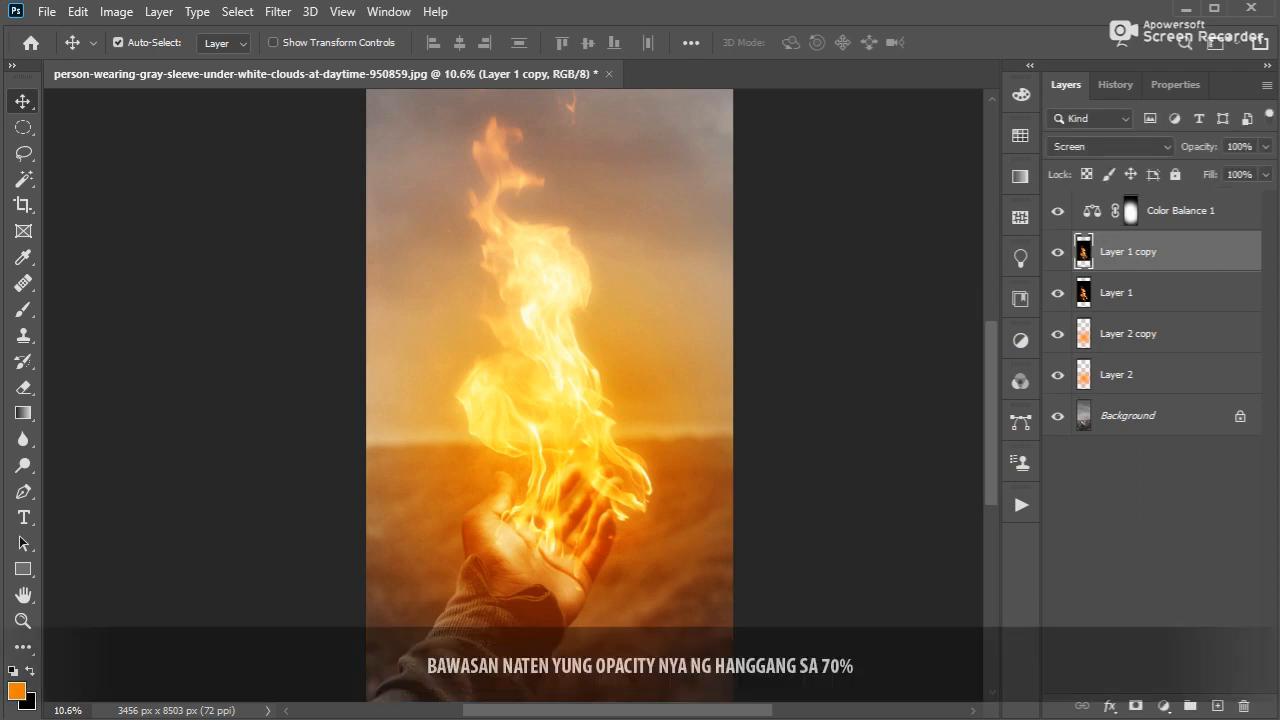
left_click_drag(1200, 150, 1170, 150)
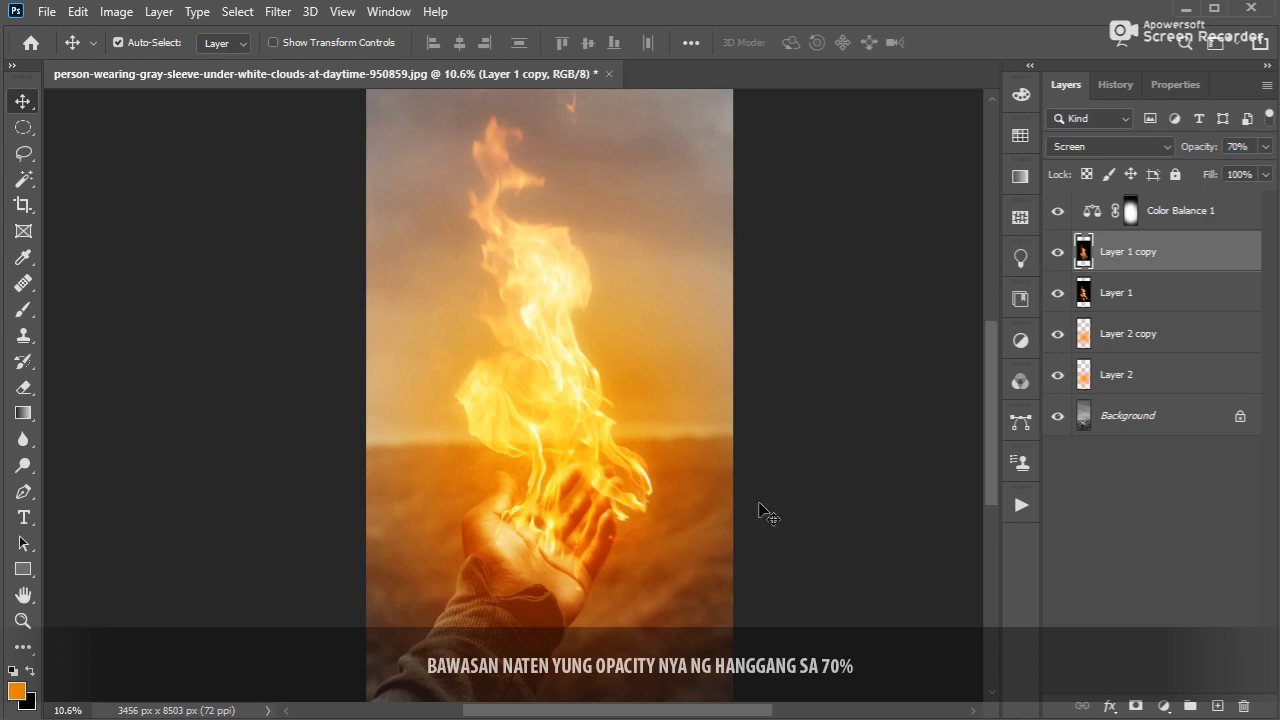
left_click(871, 527)
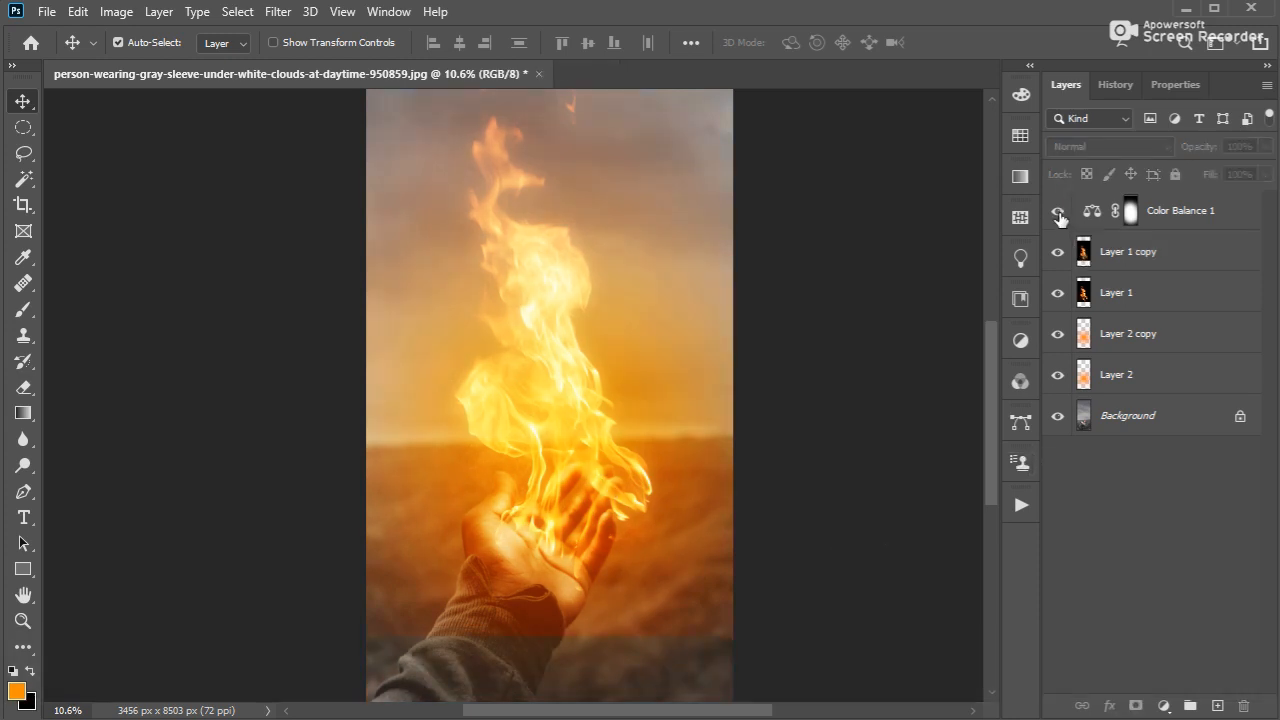
Make the Layer 2 copy glow redder with a Color Balance adjustment of +100 red in the midtones
left_click(1129, 348)
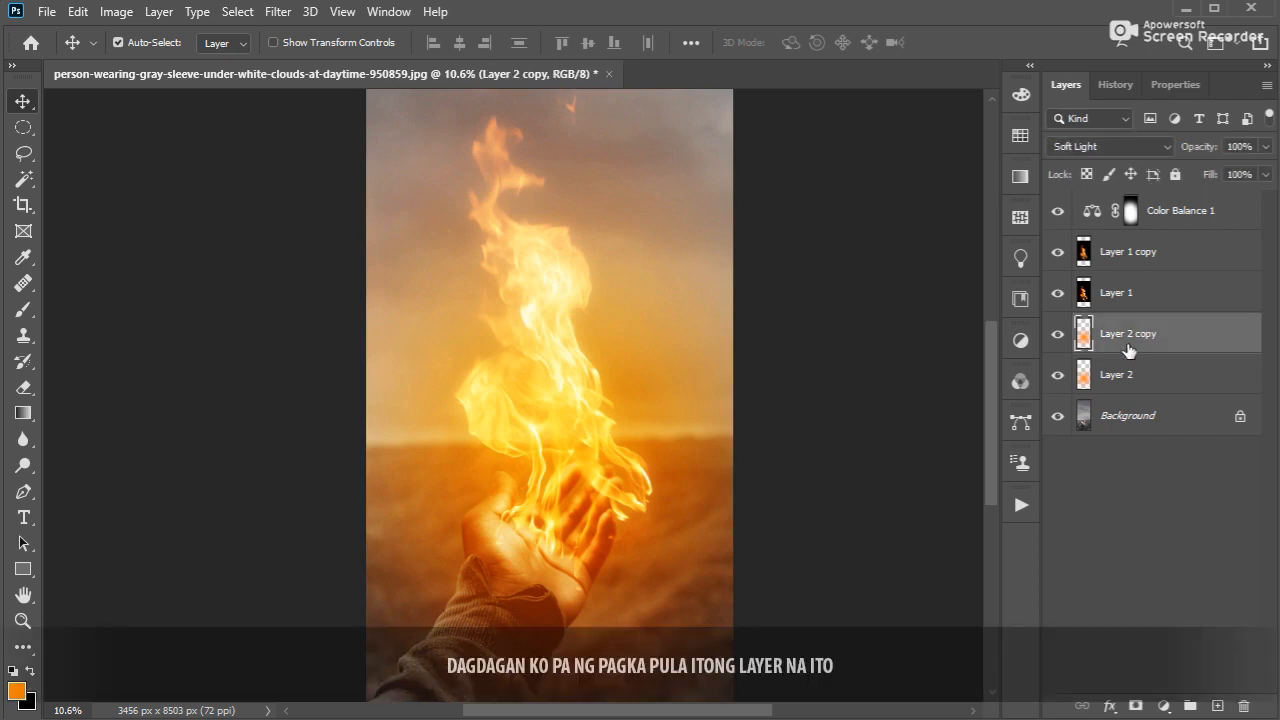
key("ctrl+b")
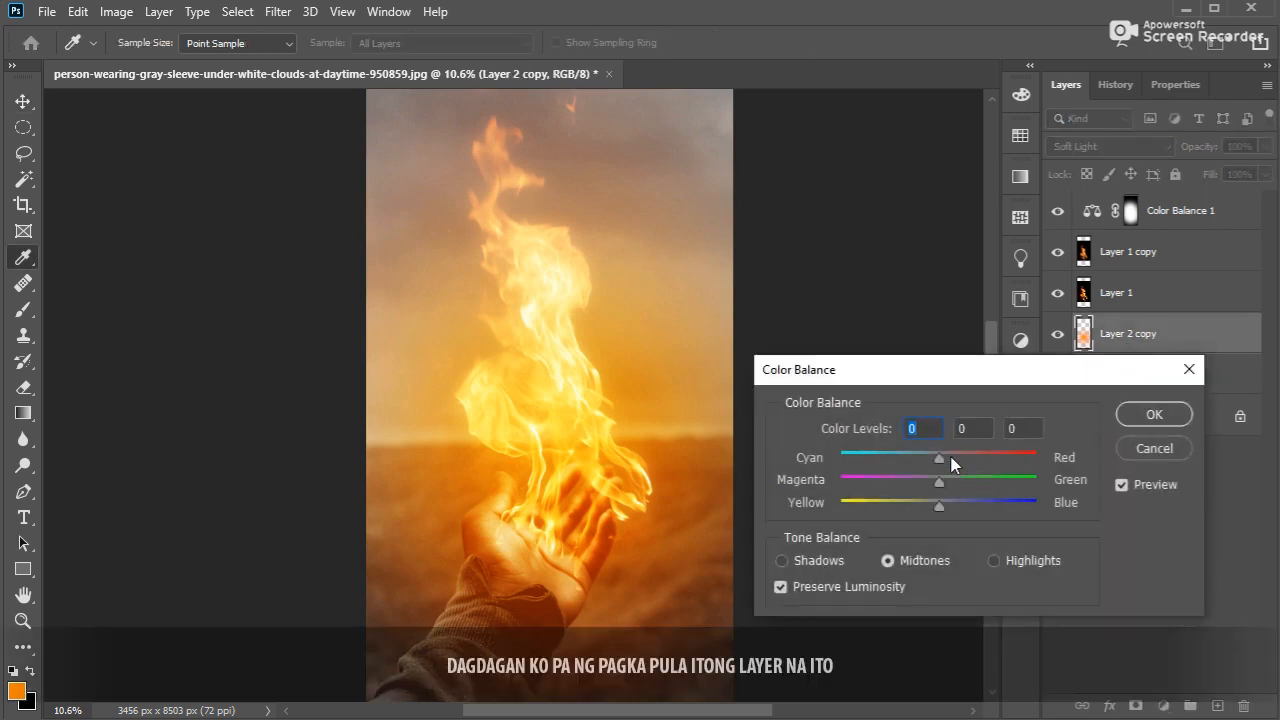
left_click_drag(951, 460, 1133, 455)
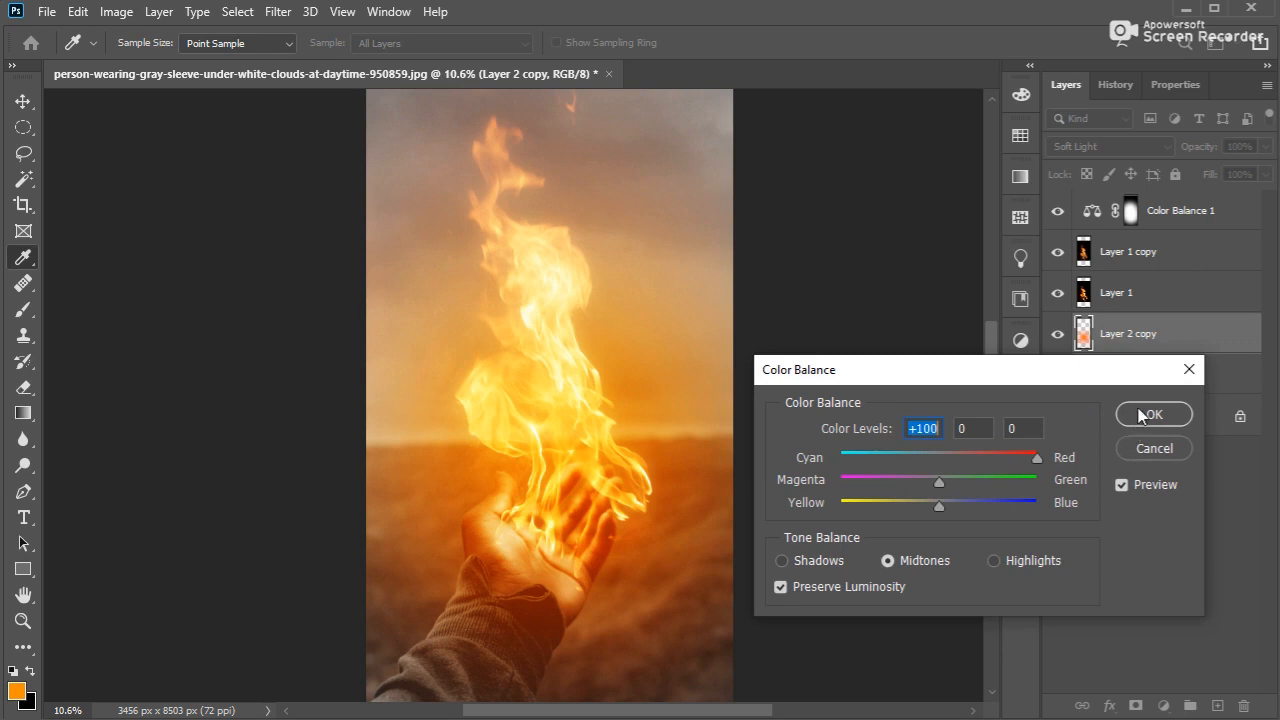
left_click(1140, 416)
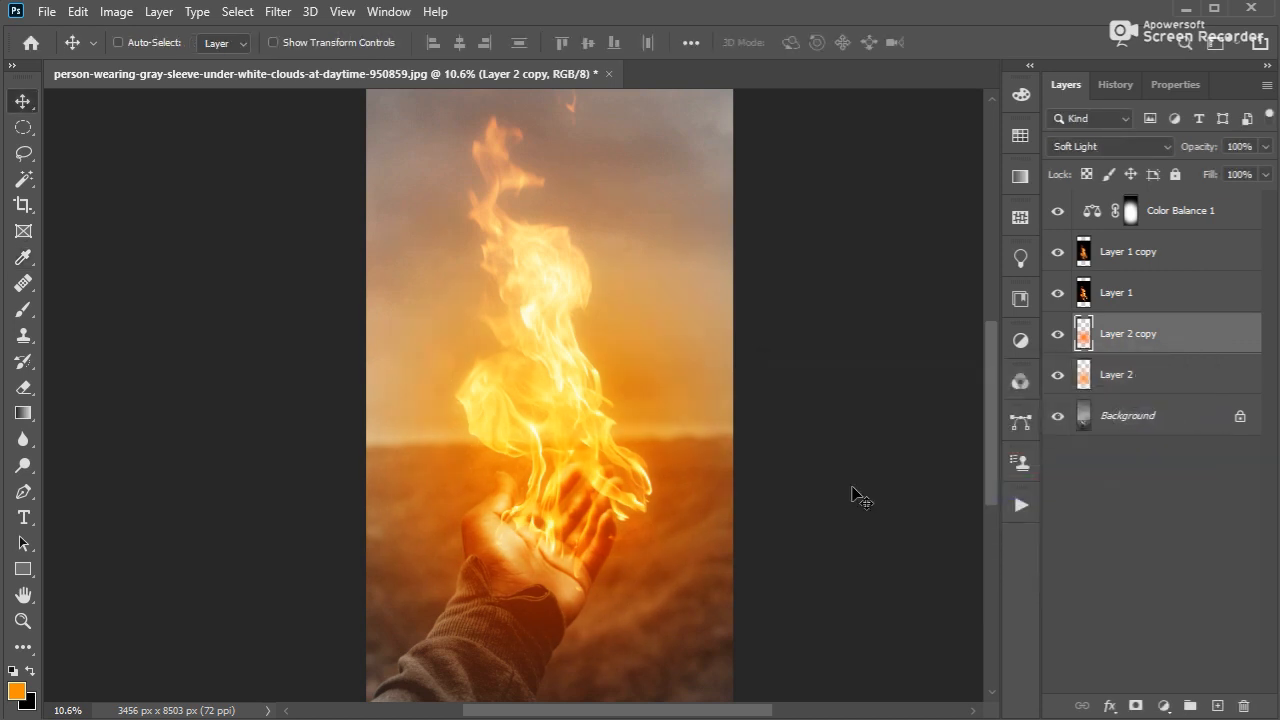
left_click_drag(845, 489, 840, 459)
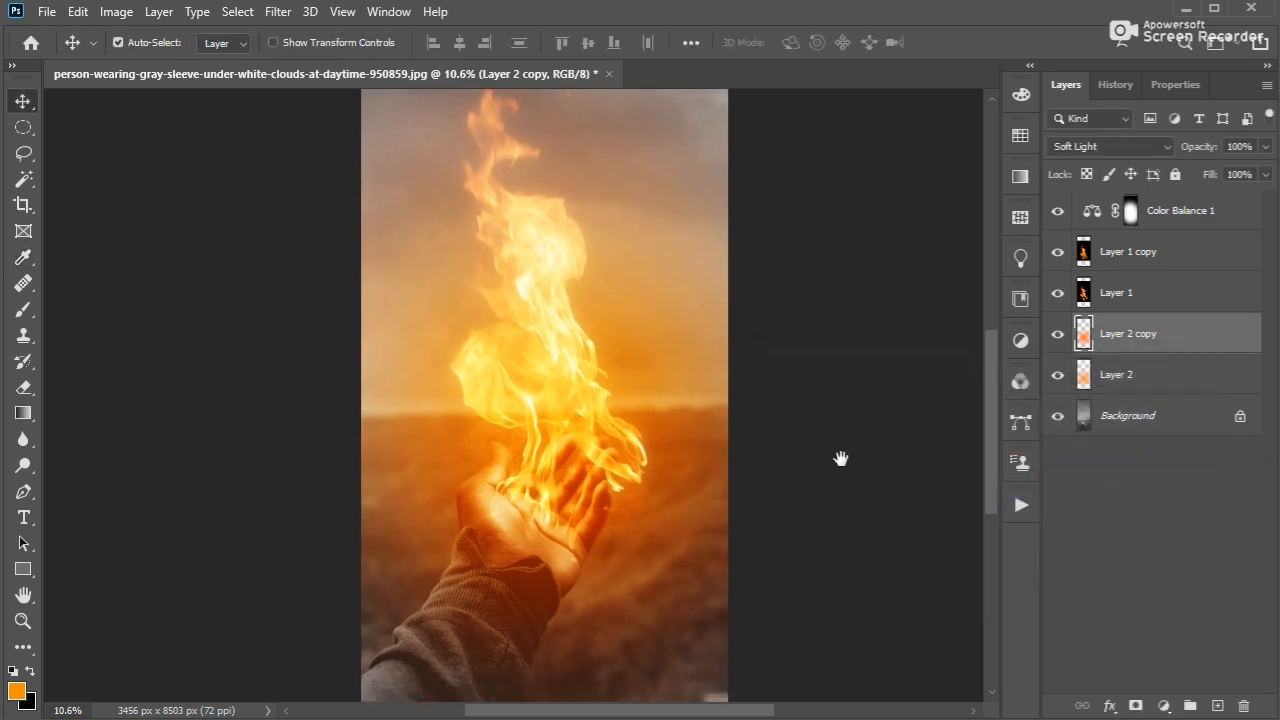
Examine the fire layers' edges around the hand, the sleeve and the lower background for excess areas
left_click(1168, 255)
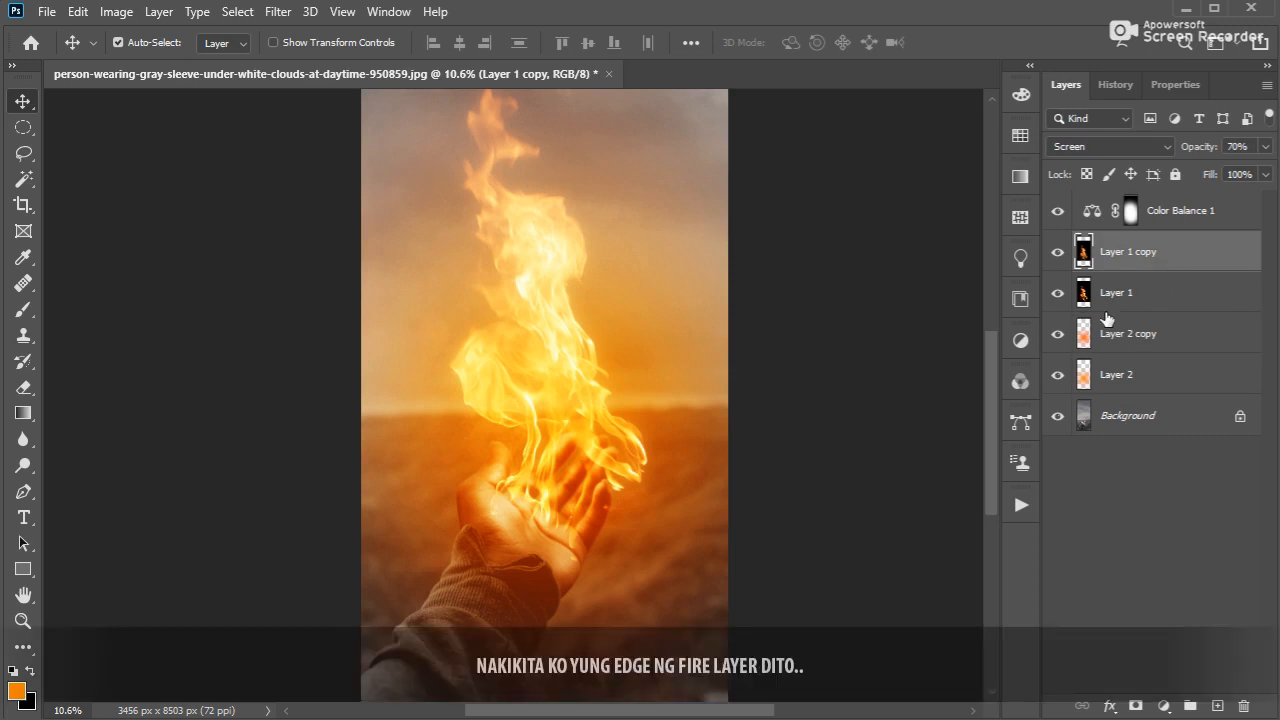
scroll(449, 594, "up", 5)
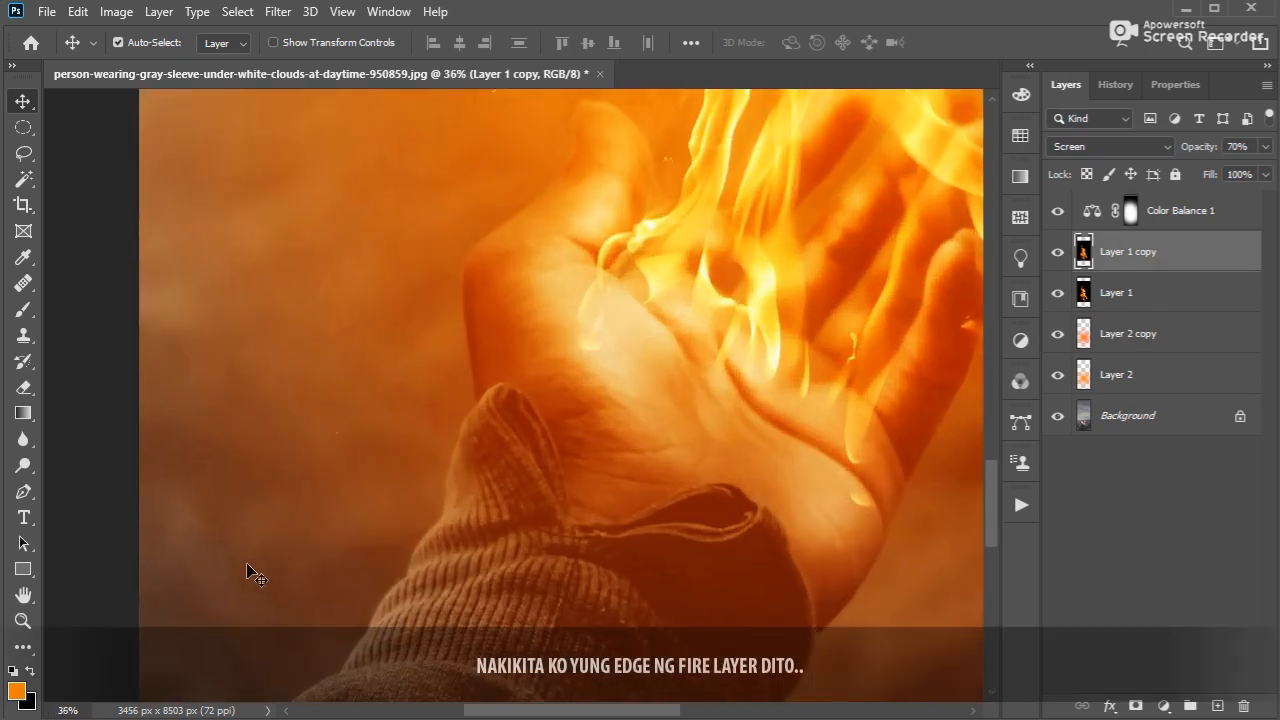
left_click_drag(700, 557, 236, 570)
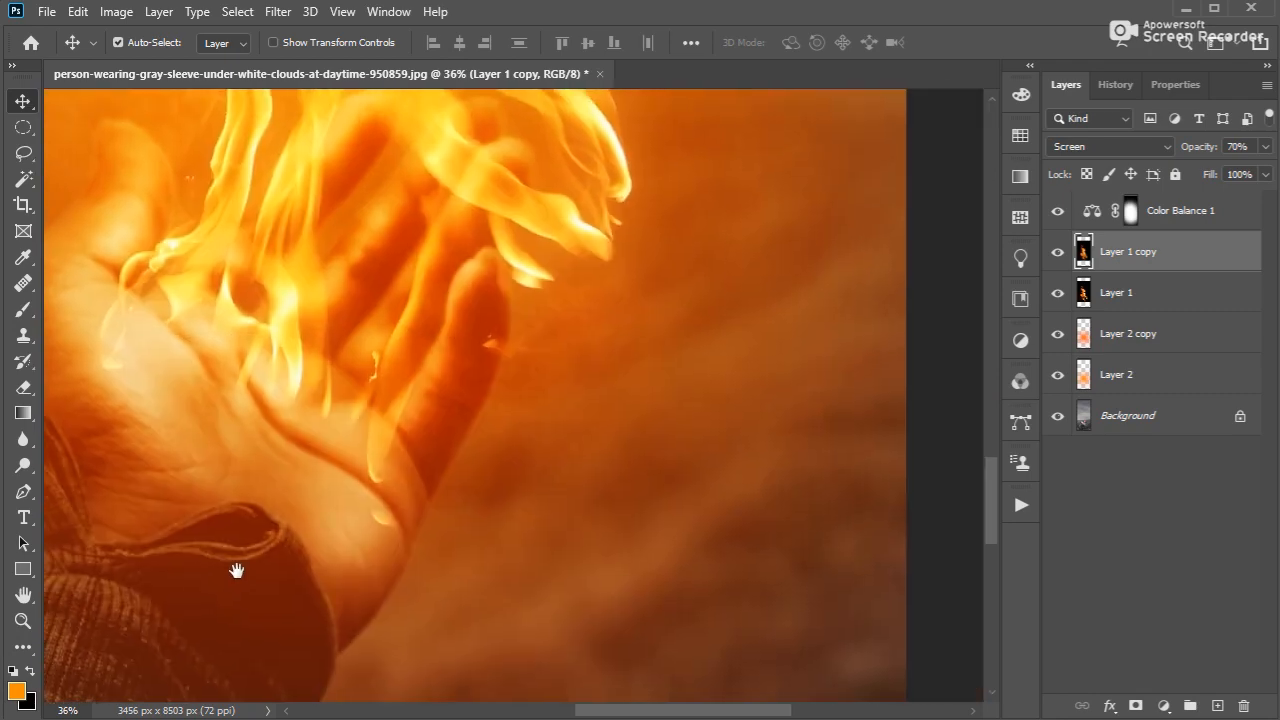
left_click_drag(503, 594, 914, 528)
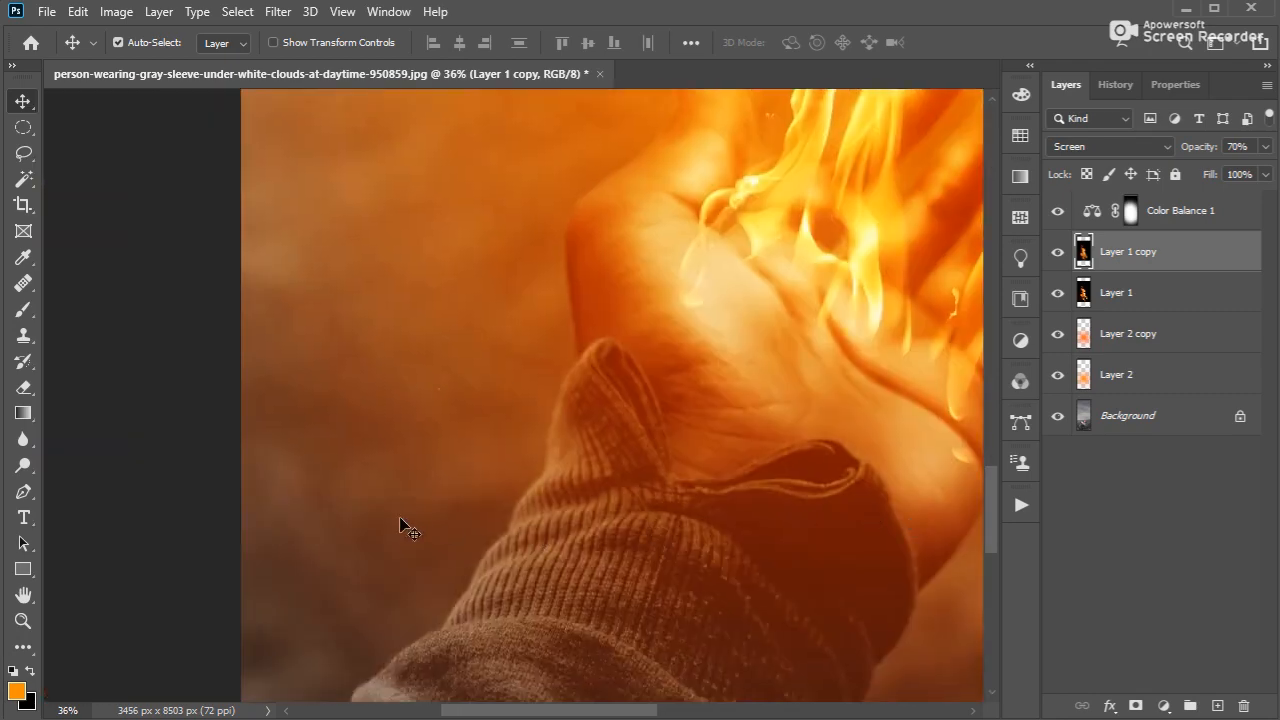
scroll(836, 505, "down", 3)
left_click_drag(833, 497, 580, 591)
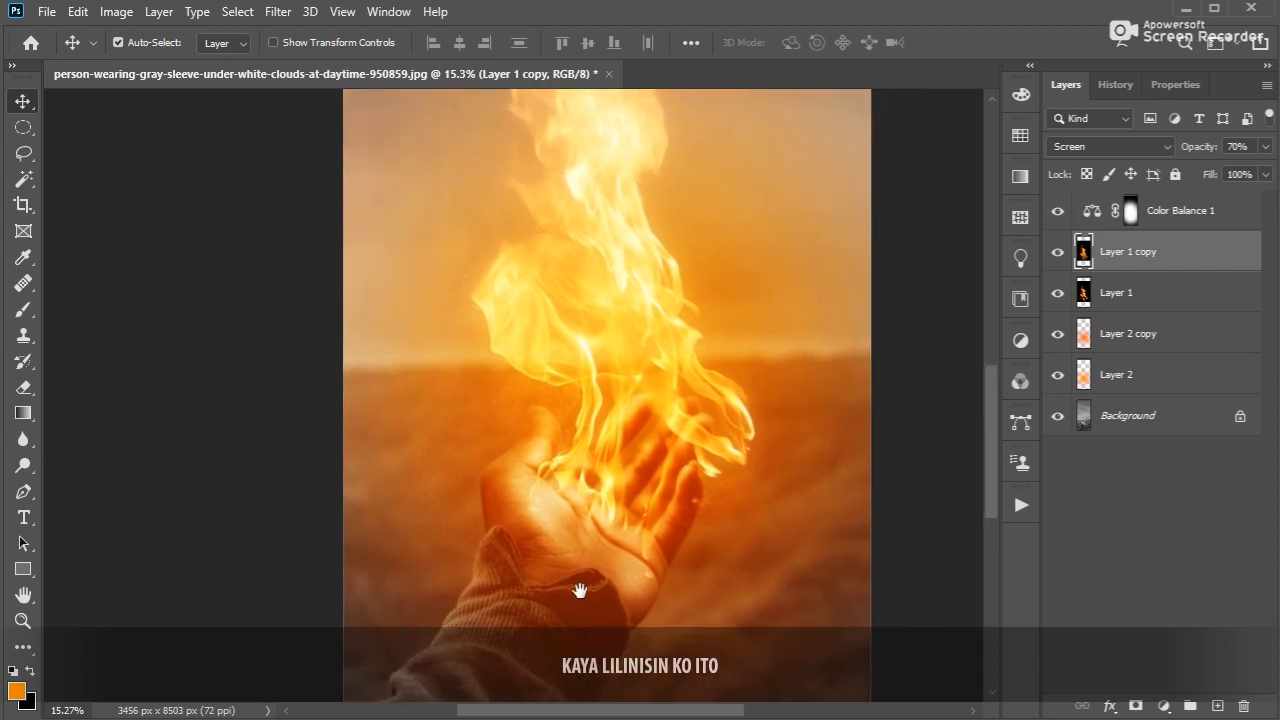
scroll(583, 591, "down", 3)
left_click_drag(729, 554, 683, 513)
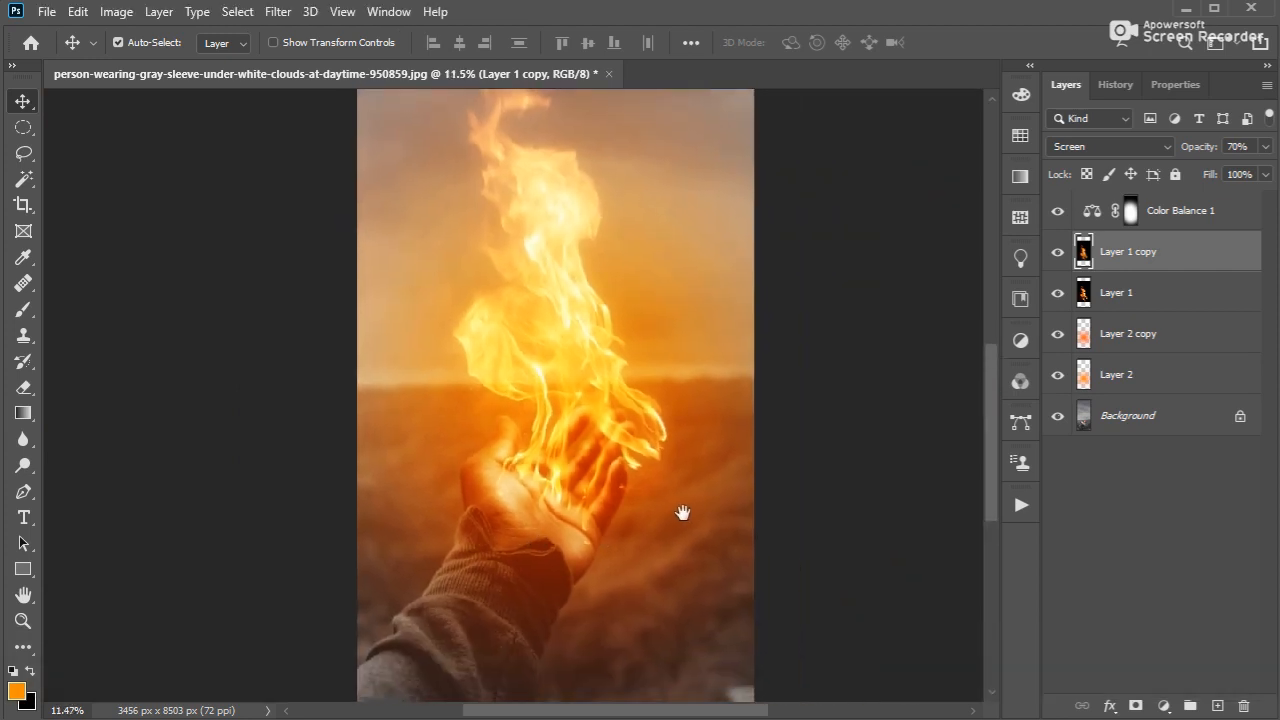
Group the two fire layers, Layer 1 and Layer 1 copy, and add a layer mask to the group
left_click(1175, 297, "shift")
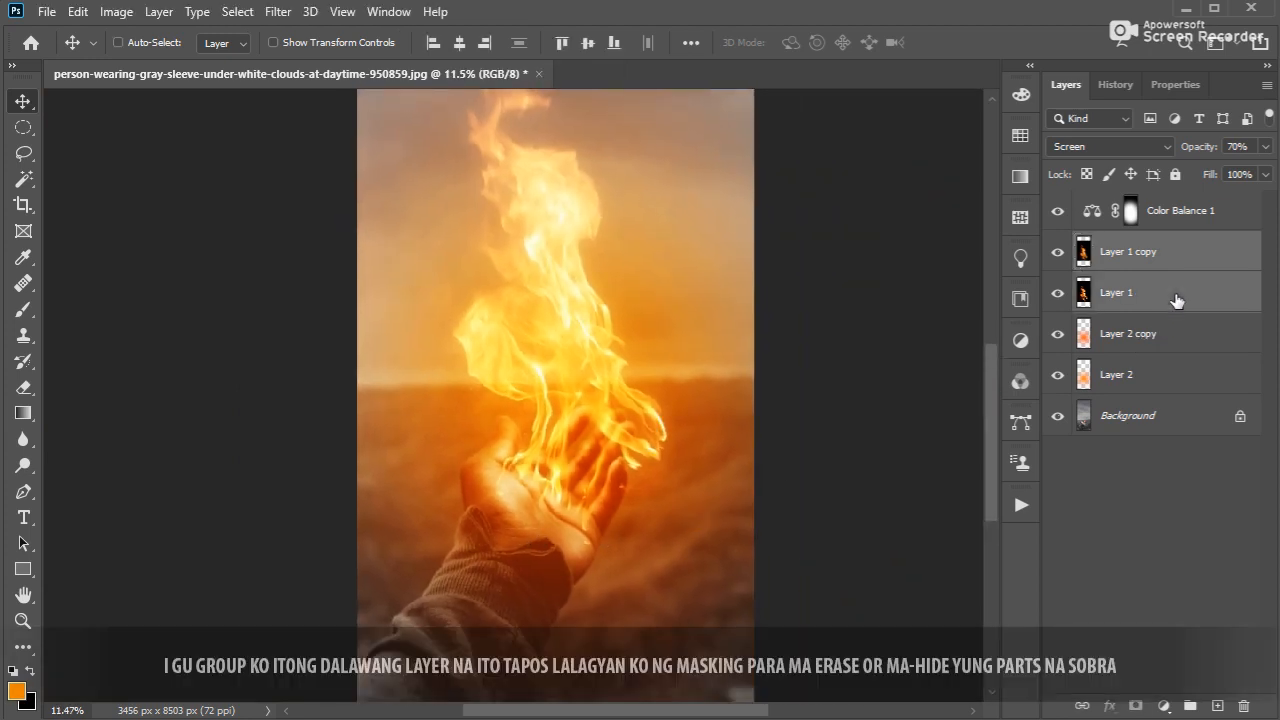
key("ctrl")
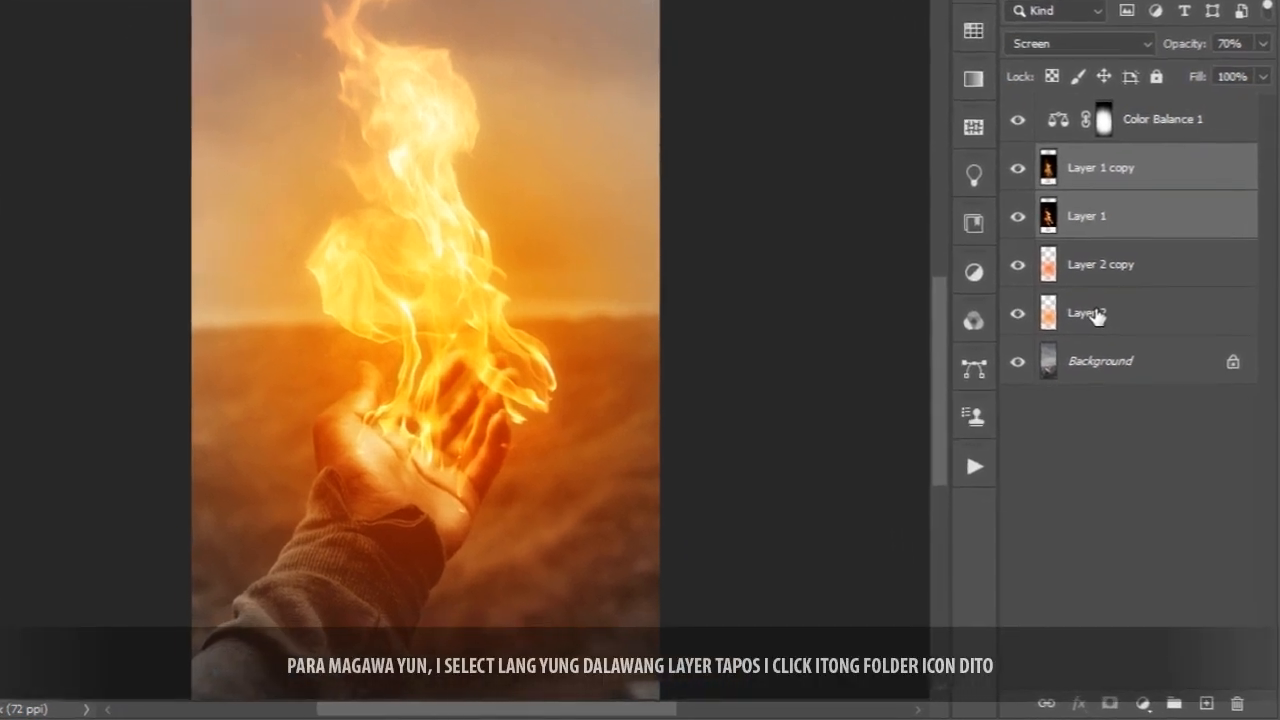
left_click(1160, 702)
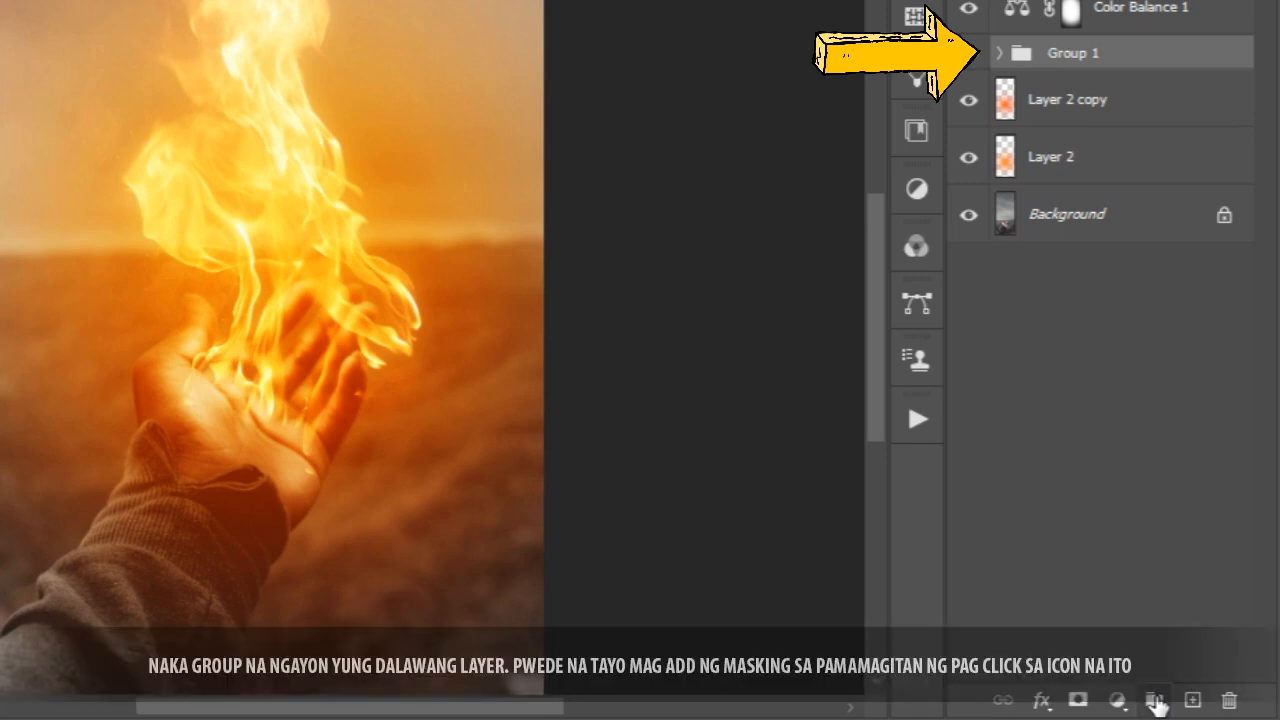
left_click(1077, 702)
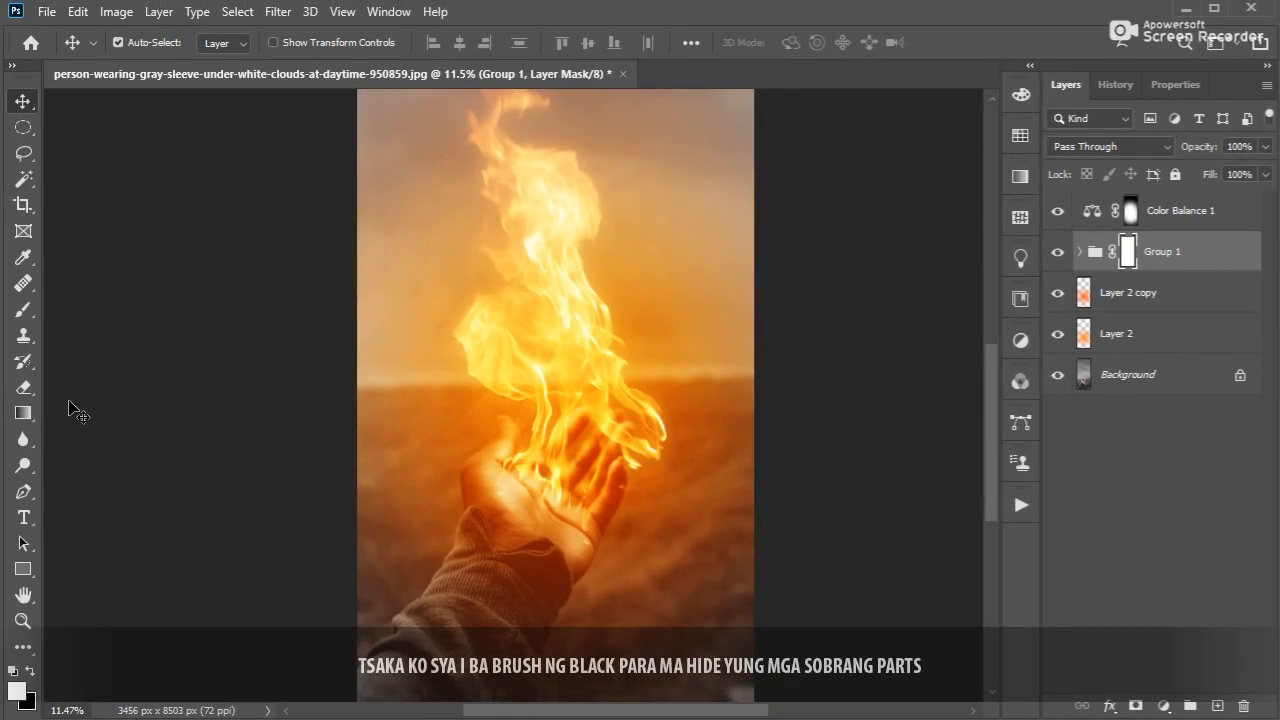
Hide excess fire over the sleeve and beside the wrist by painting black on the group mask, with brush sizes from 1800 down to 1300
left_click(33, 312)
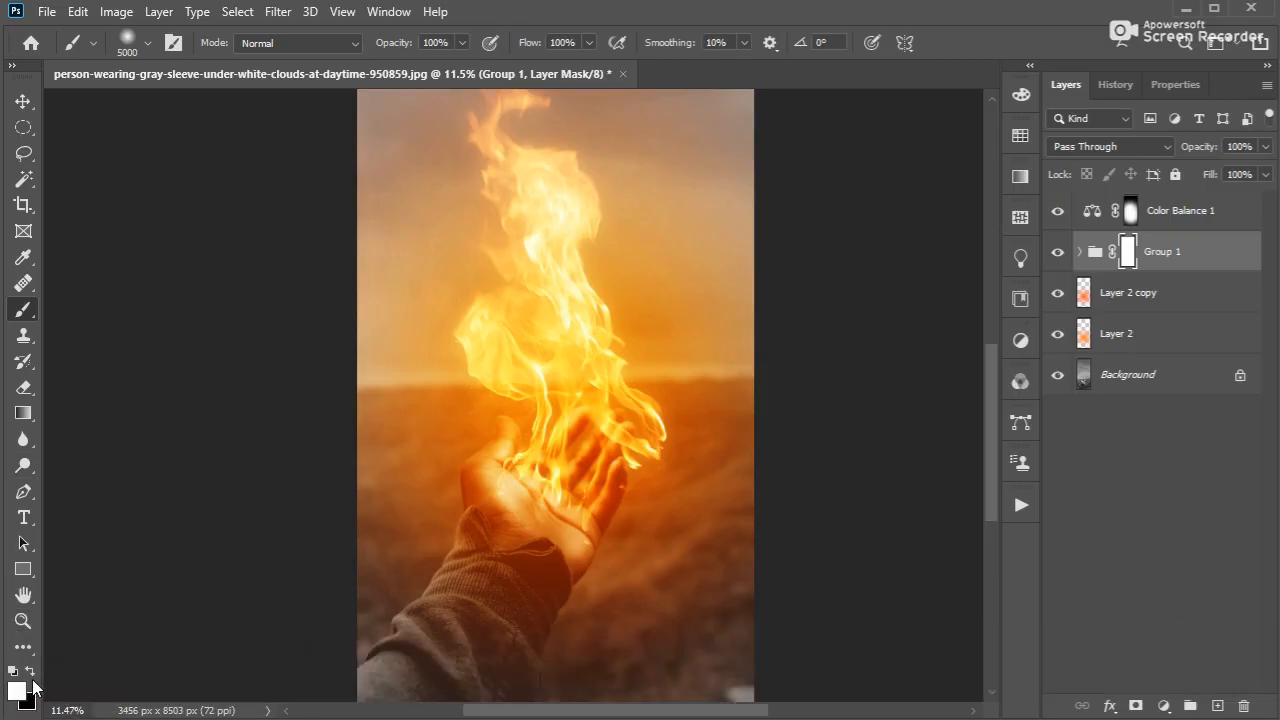
left_click(31, 673)
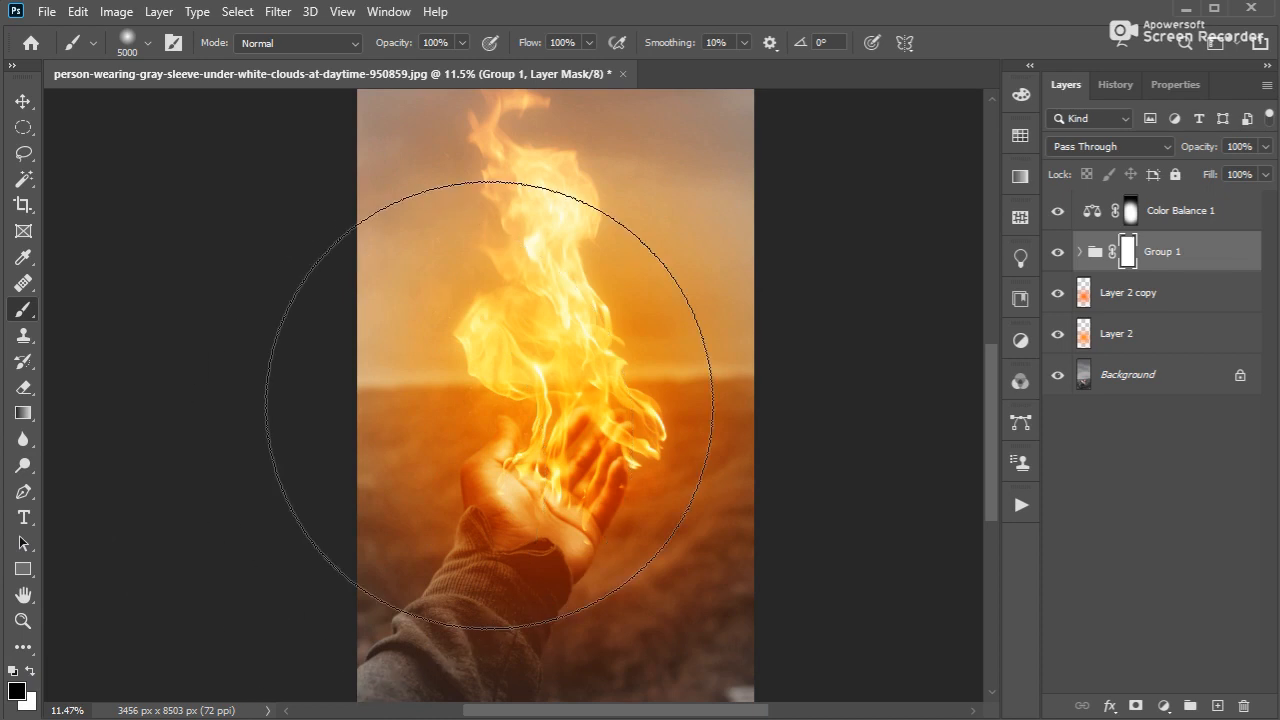
key("bracketleft")
key("bracketleft")
key("bracketleft")
key("bracketleft")
key("bracketleft")
key("bracketleft")
key("bracketleft")
key("bracketleft")
key("bracketleft")
key("bracketleft")
key("bracketleft")
key("bracketleft")
key("bracketleft")
key("bracketleft")
key("bracketleft")
key("bracketleft")
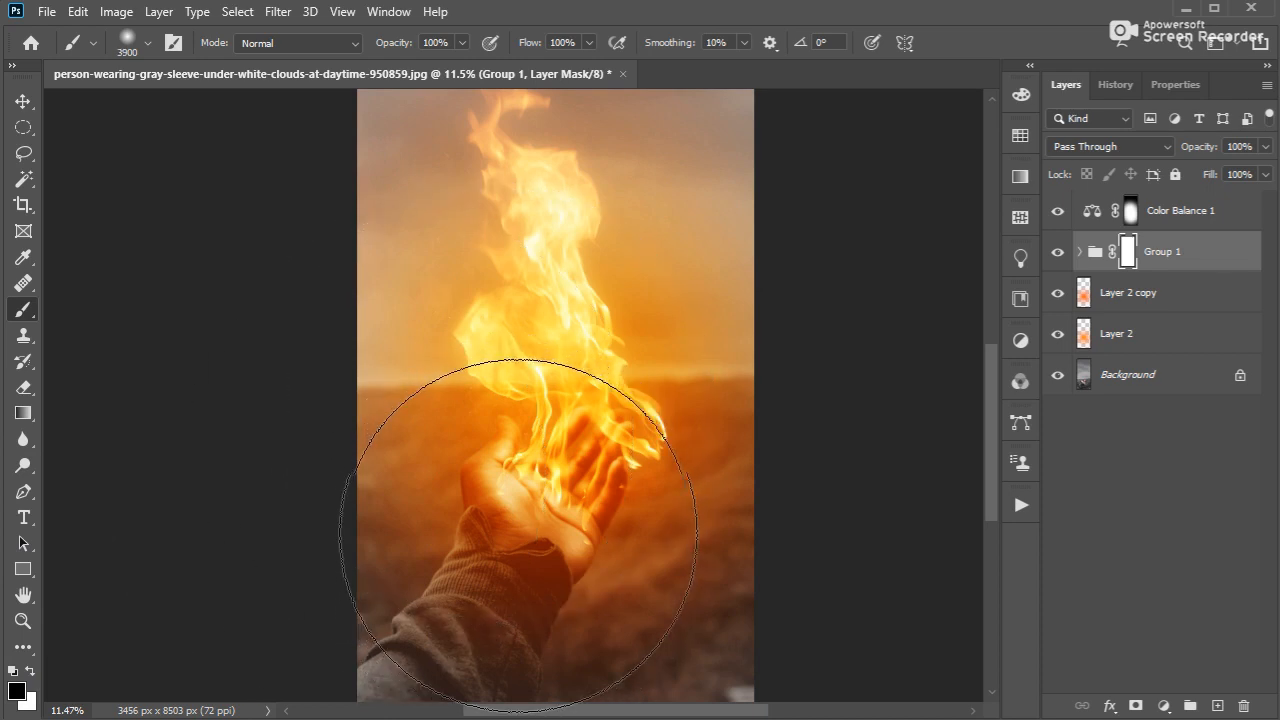
key("bracketleft")
key("bracketleft")
key("bracketleft")
key("bracketleft")
key("bracketleft")
key("bracketleft")
key("bracketleft")
key("bracketleft")
key("bracketleft")
key("bracketleft")
key("bracketleft")
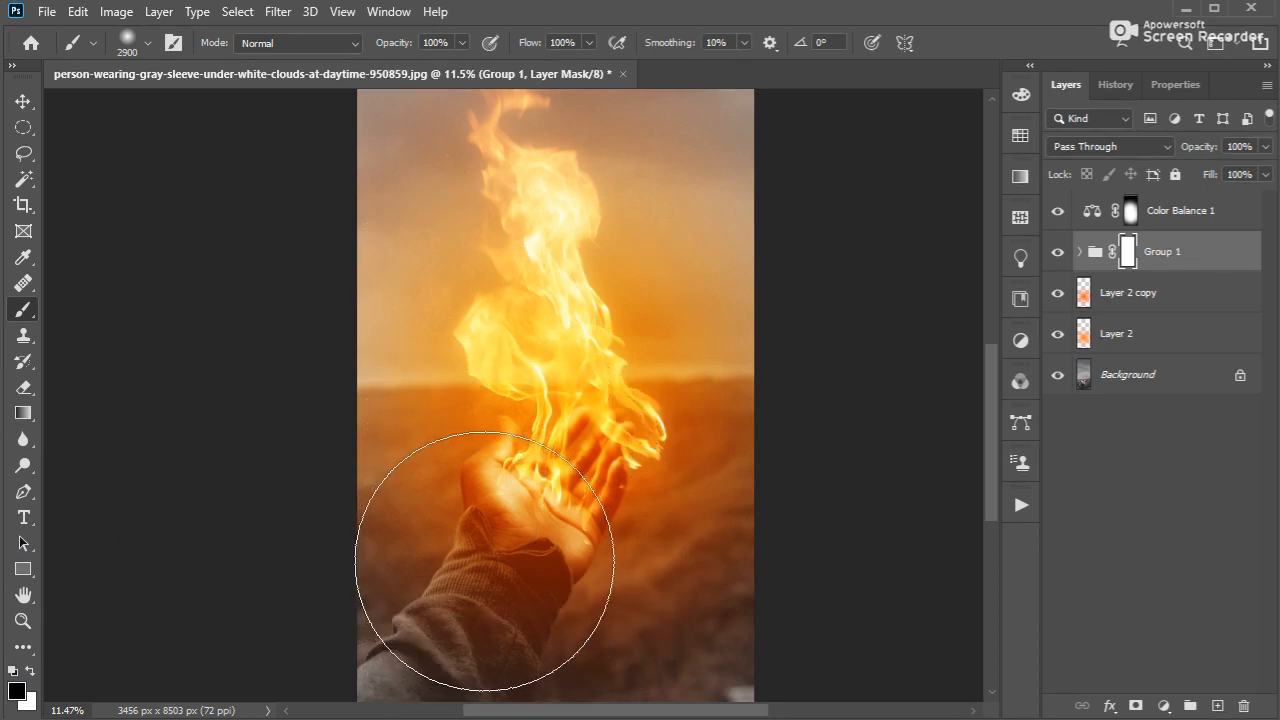
key("bracketleft")
key("bracketleft")
key("bracketleft")
key("bracketleft")
key("bracketleft")
key("bracketleft")
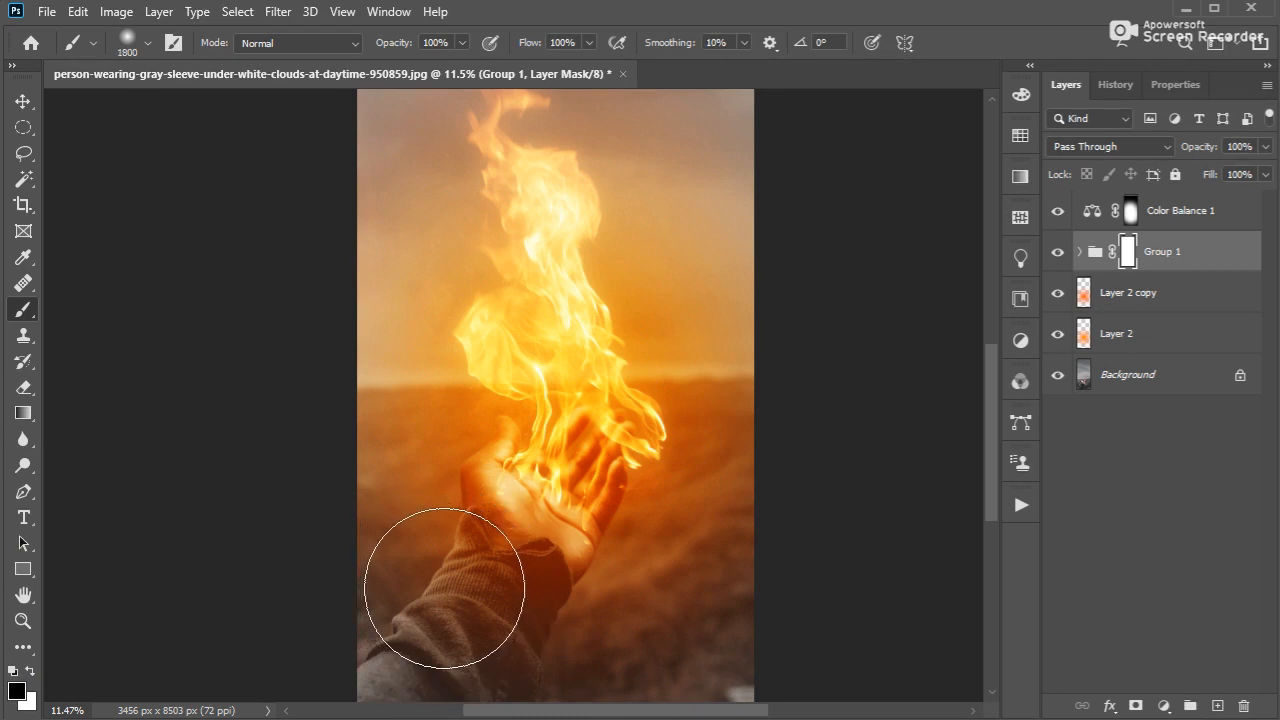
key("bracketleft")
key("bracketleft")
key("bracketleft")
key("bracketleft")
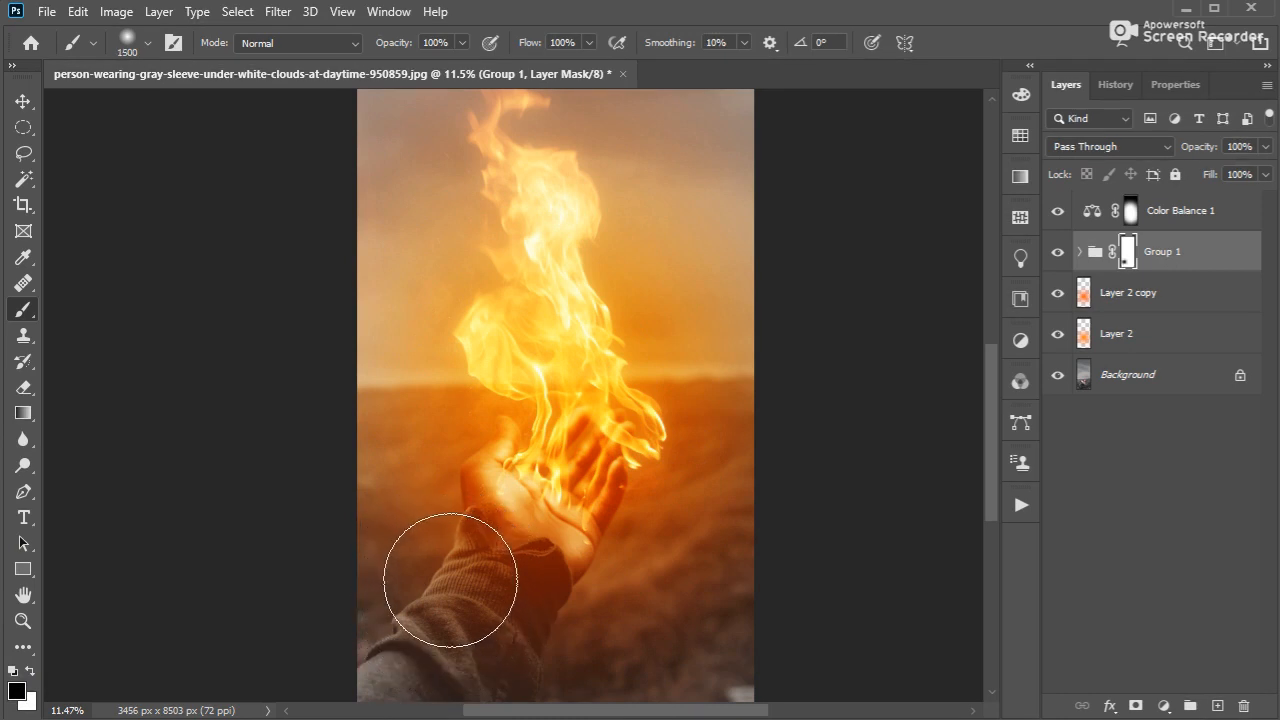
scroll(449, 563, "up", 3)
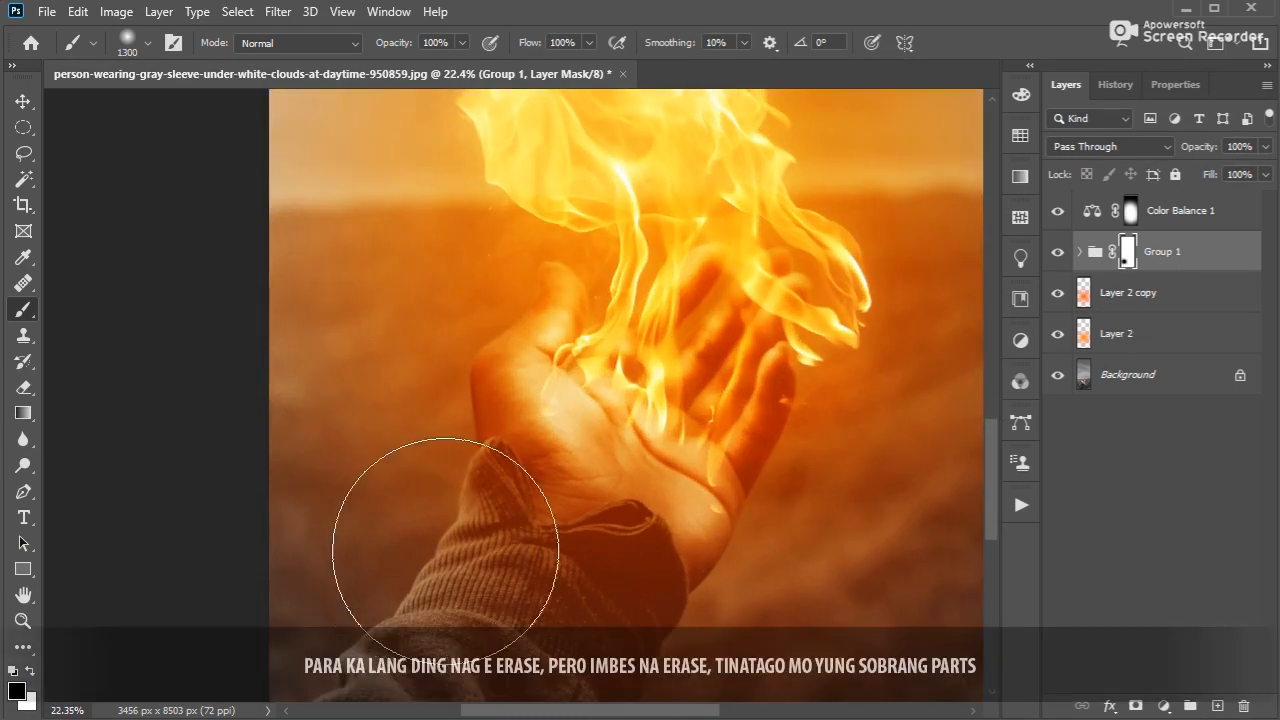
left_click(761, 561)
Fade the lower flame strands over the palm on the group mask with a 67% opacity black brush at sizes 600 and 500
left_click_drag(774, 586, 596, 551)
key("bracketleft")
key("bracketleft")
key("bracketleft")
key("bracketleft")
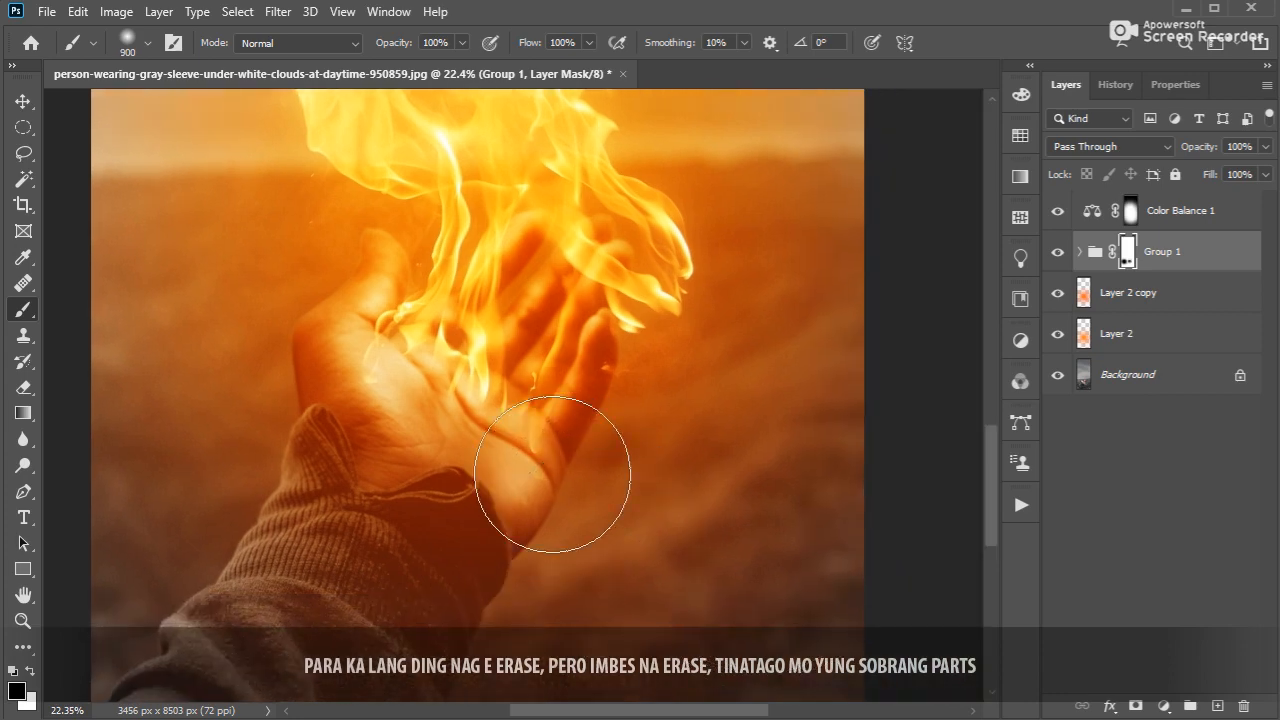
left_click_drag(408, 46, 372, 49)
key("bracketleft")
key("bracketleft")
left_click_drag(460, 390, 457, 380)
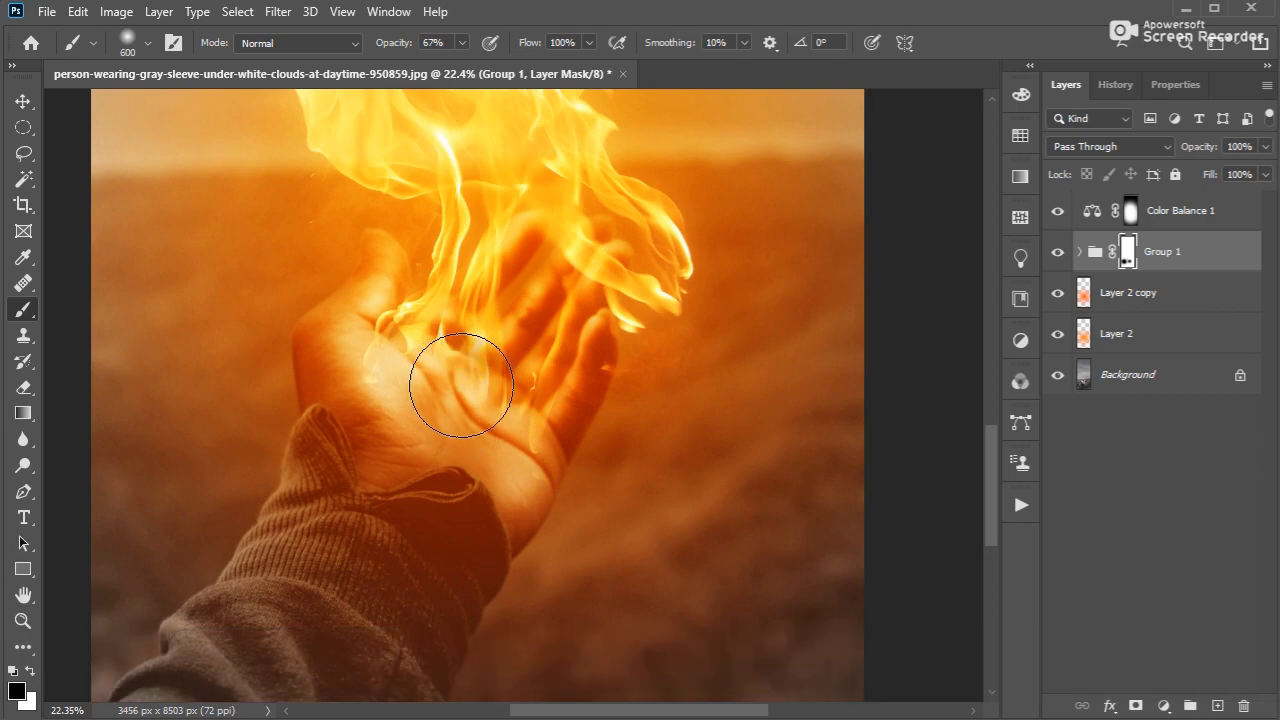
key("bracketleft")
key("bracketleft")
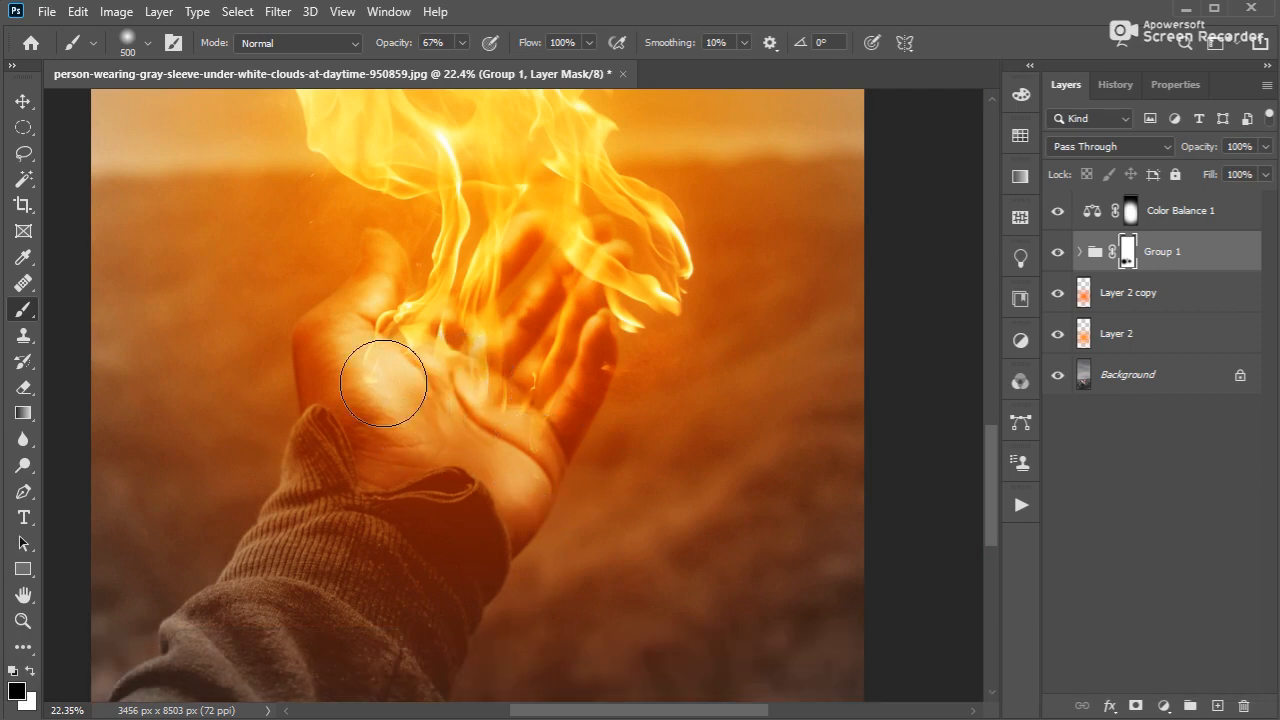
Shift the masked fire group slightly to the right over the palm with Free Transform
scroll(671, 404, "down", 5)
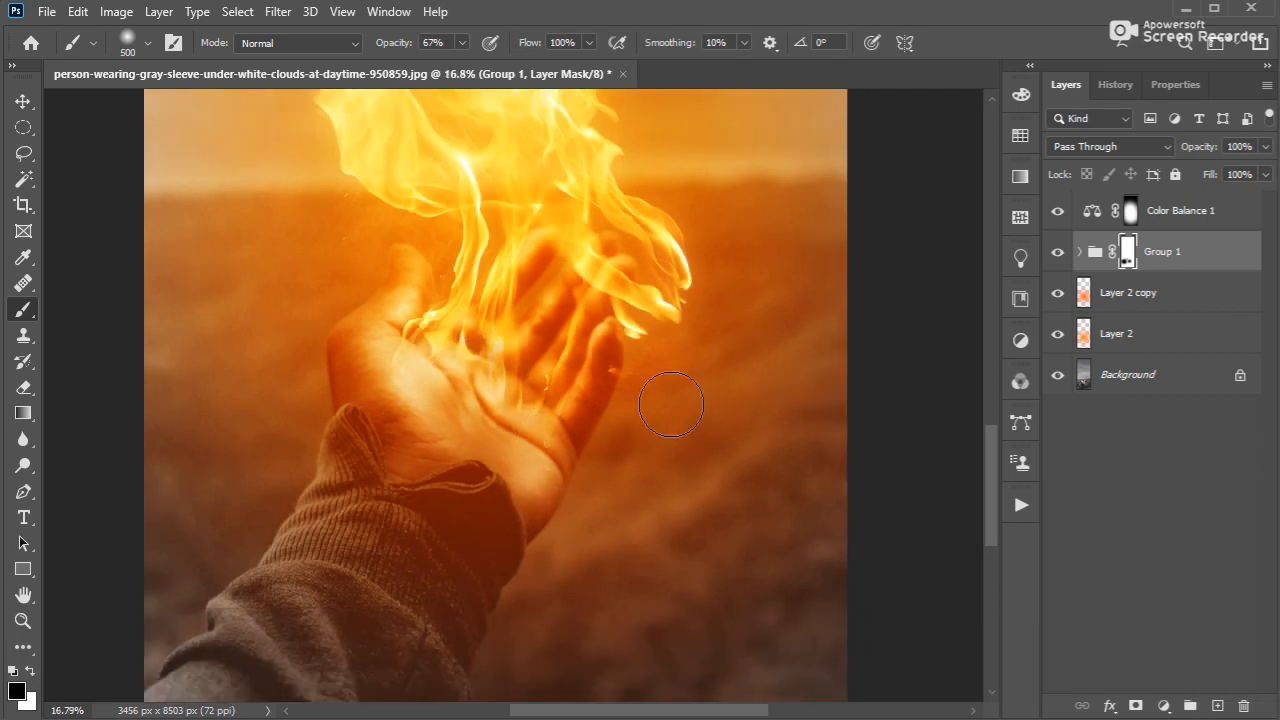
mouse_move(680, 391)
left_mouse_down()
mouse_move(695, 485)
mouse_move(717, 523)
left_mouse_up()
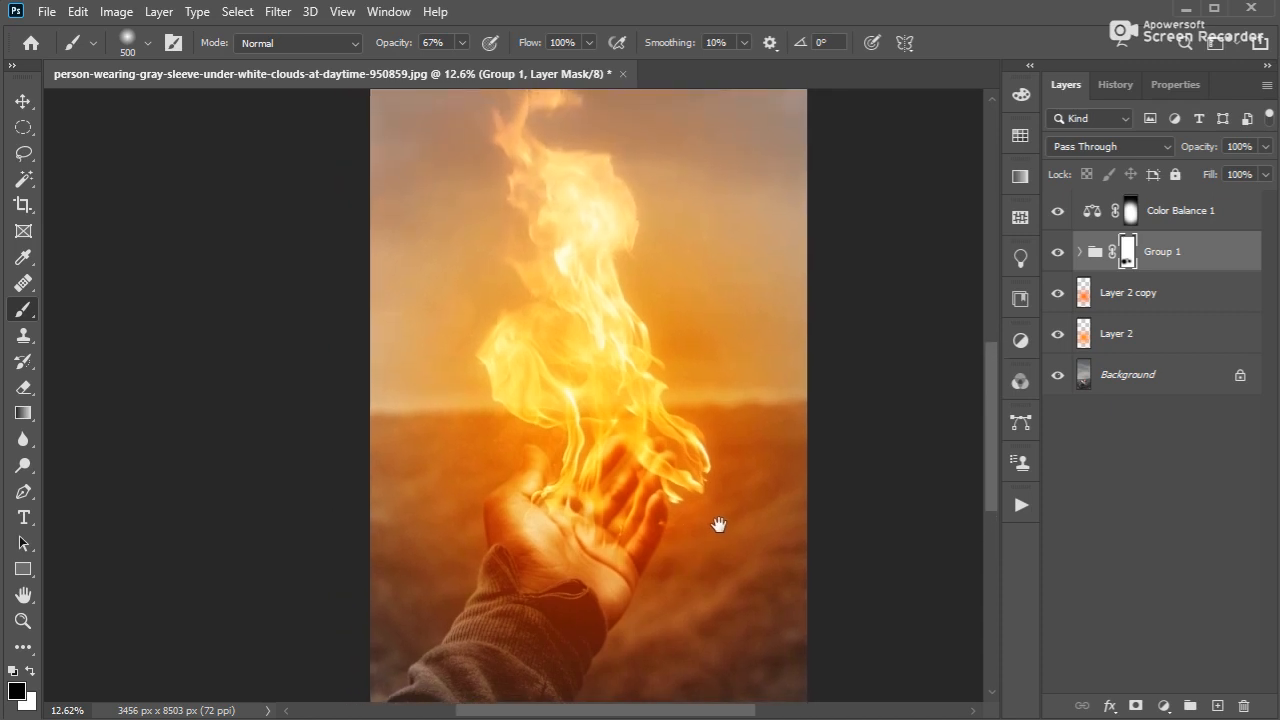
key("v")
scroll(677, 451, "down", 1)
mouse_move(676, 450)
left_mouse_down()
mouse_move(617, 422)
mouse_move(604, 456)
left_mouse_up()
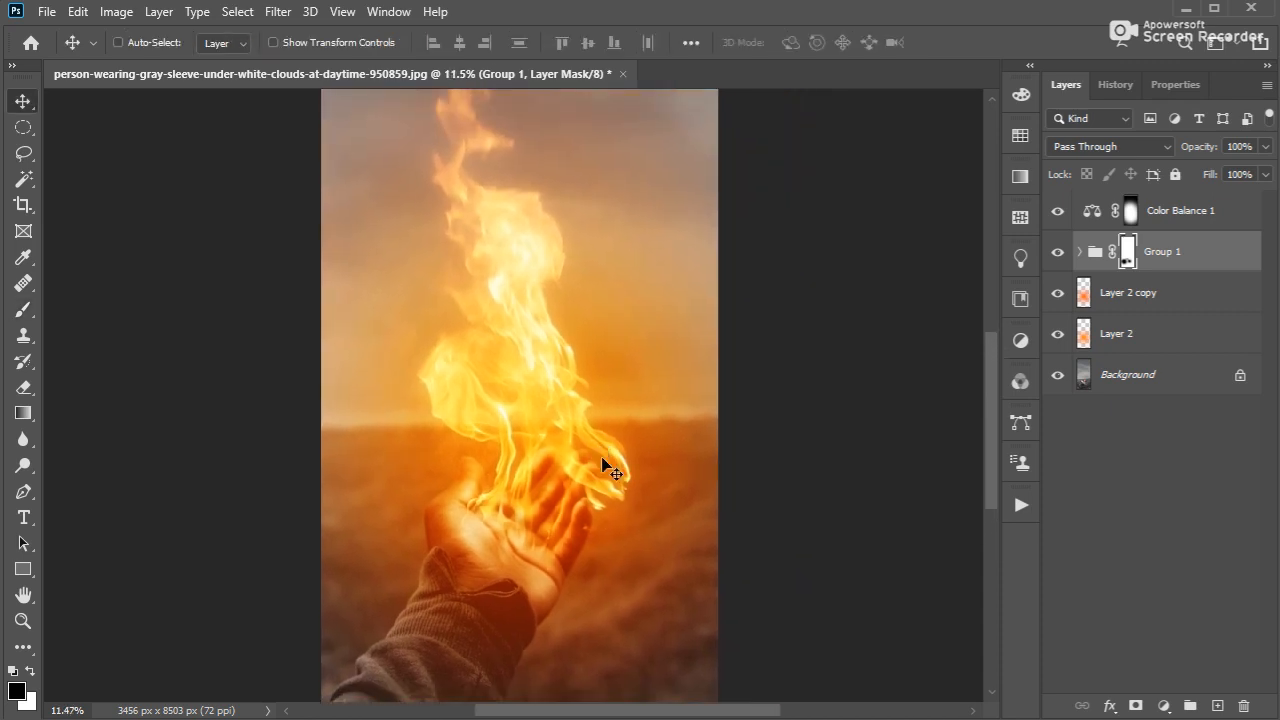
key("ctrl+t")
mouse_move(592, 376)
left_mouse_down()
mouse_move(609, 366)
mouse_move(604, 377)
left_mouse_up()
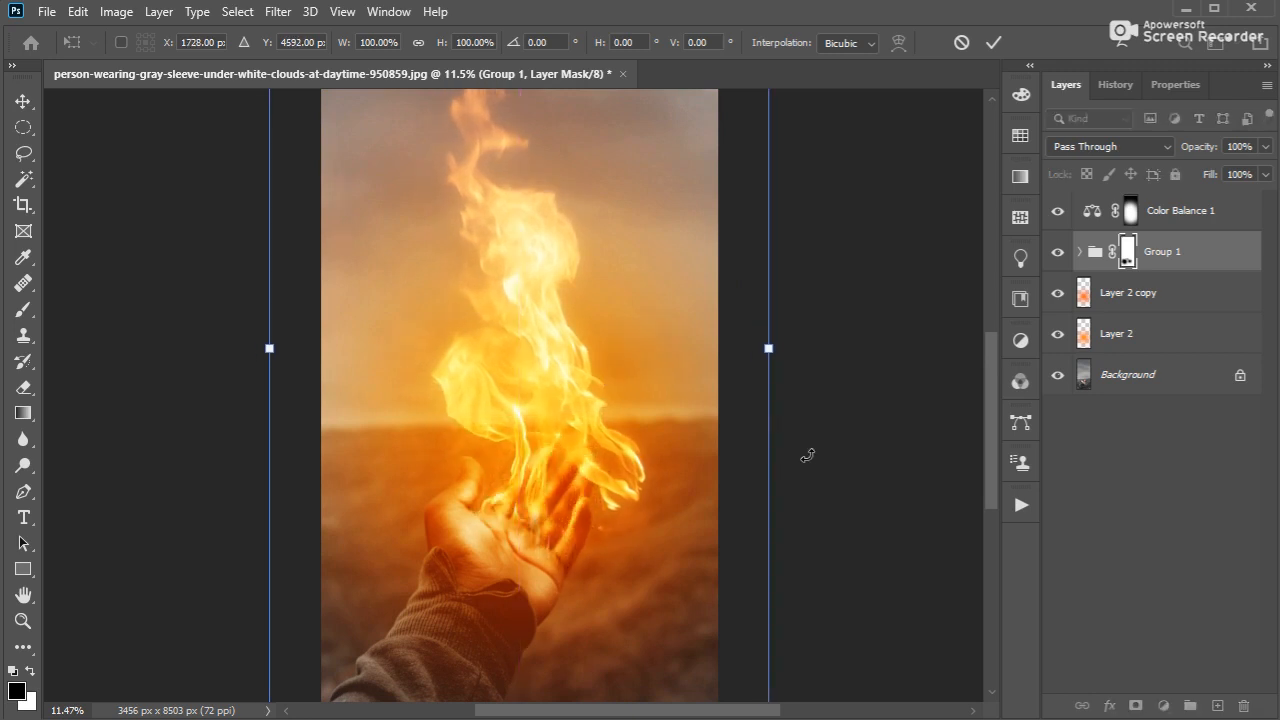
key("Return")
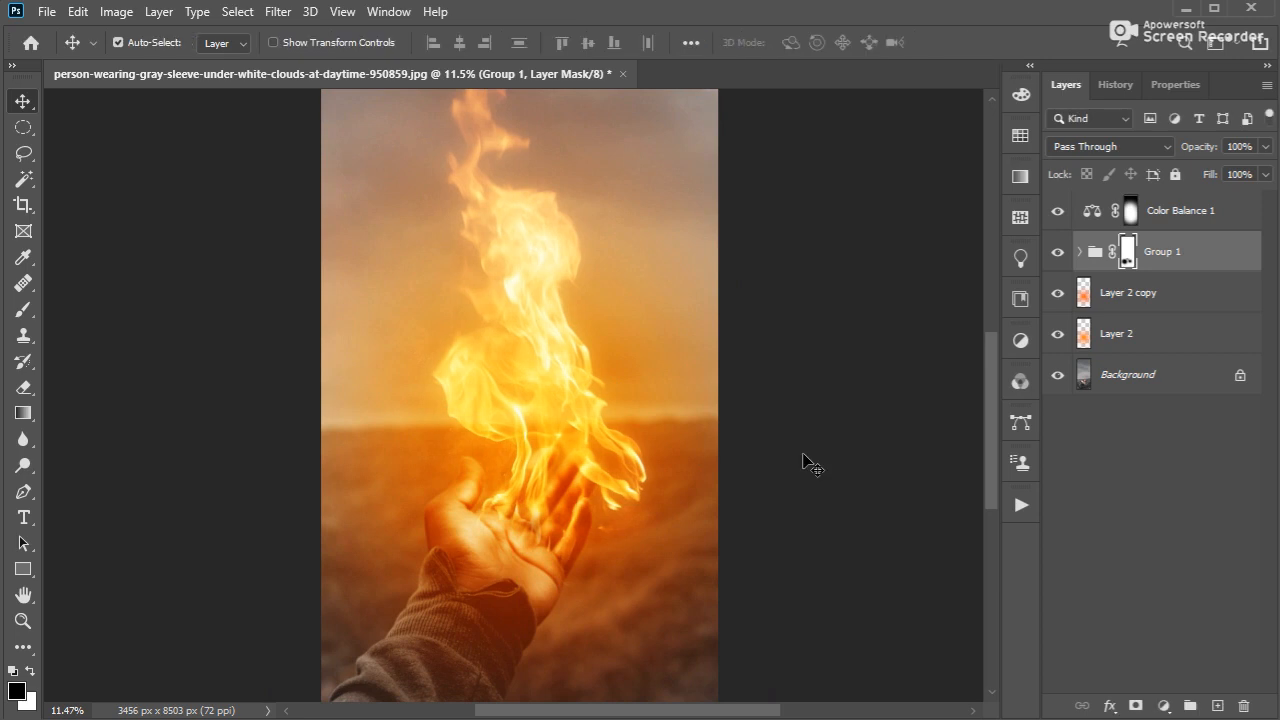
Add a Brightness/Contrast adjustment layer above Color Balance 1 and set its contrast to 37
scroll(770, 457, "down", 3)
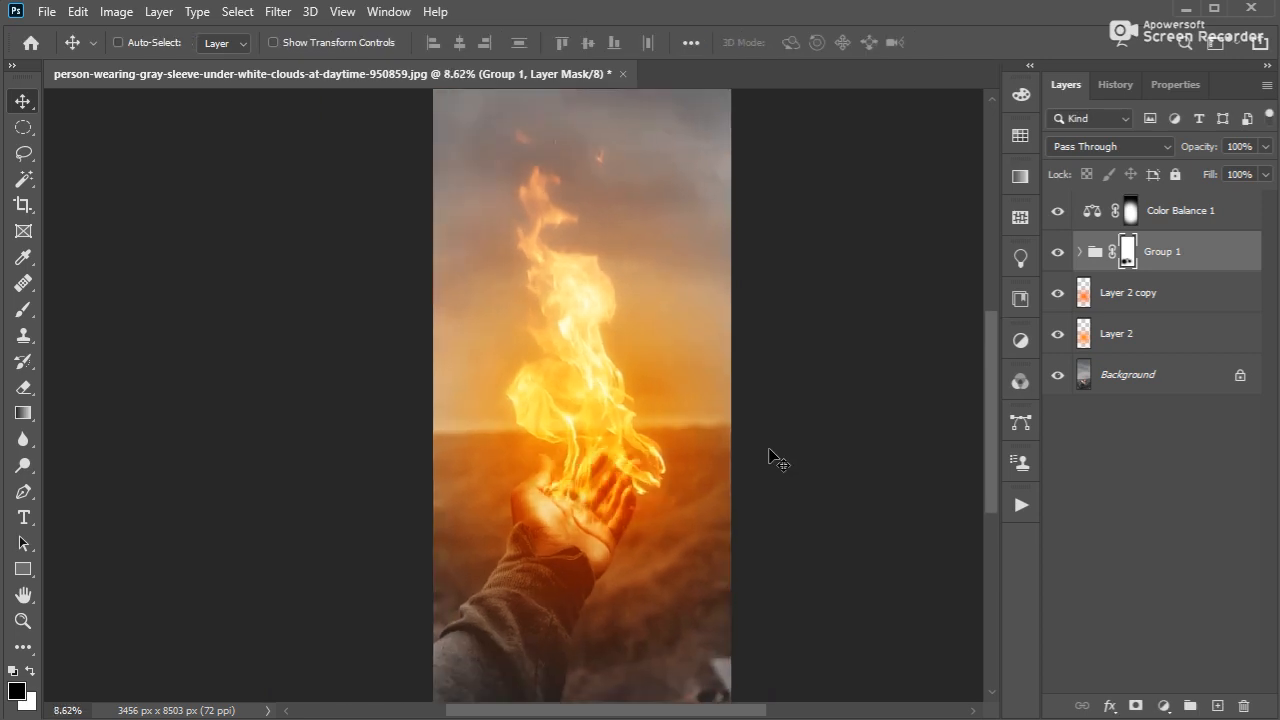
scroll(609, 401, "up", 1)
left_click_drag(640, 407, 628, 381)
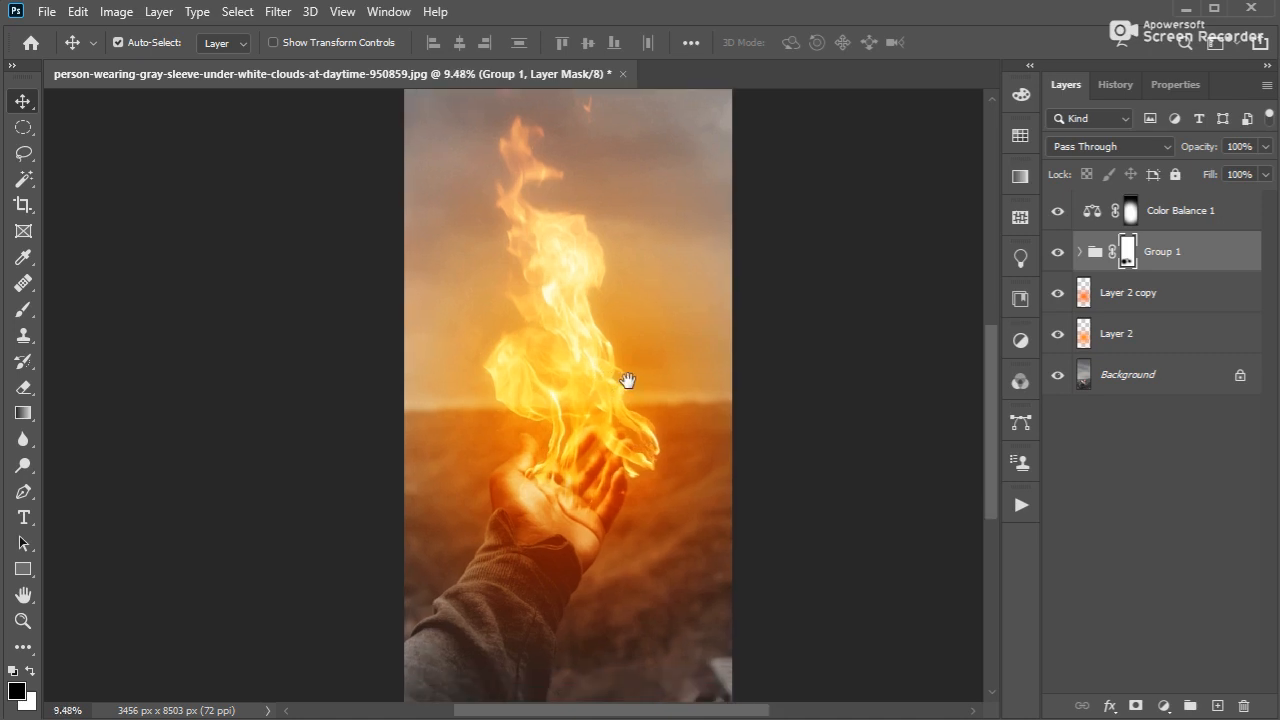
left_click(1195, 215)
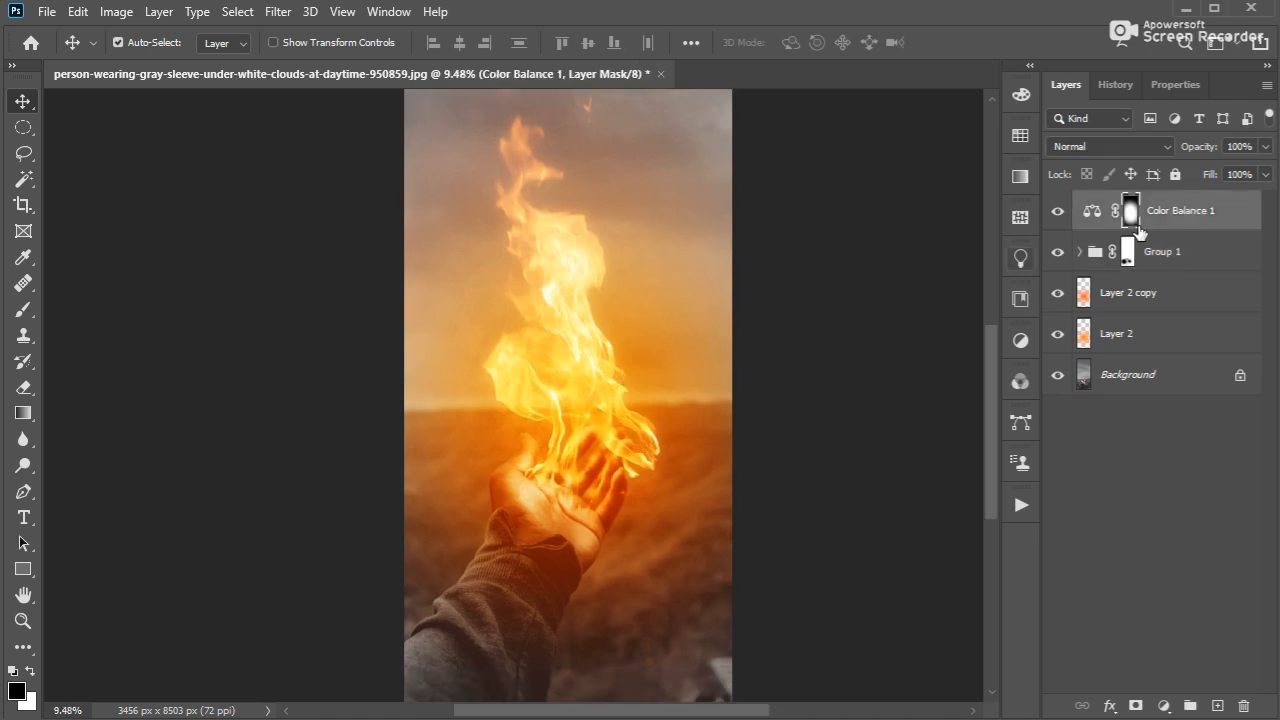
scroll(672, 400, "down", 1)
scroll(672, 402, "up", 1)
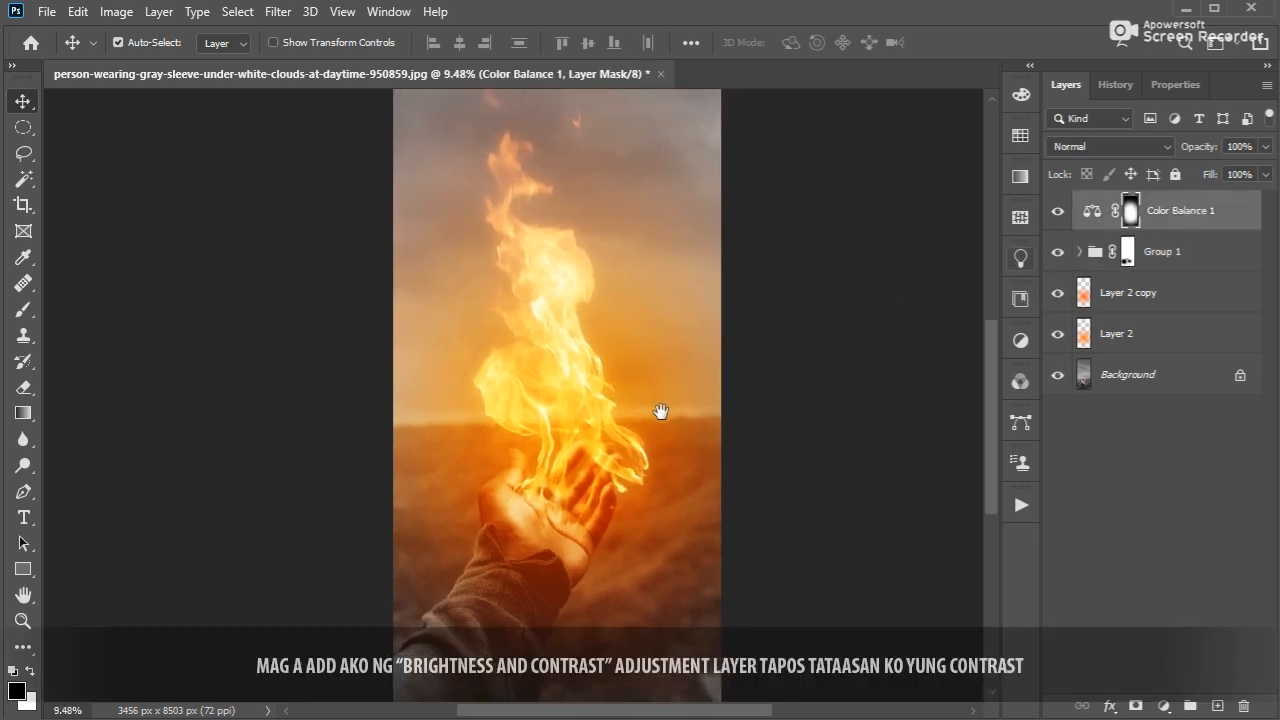
left_click(1166, 706)
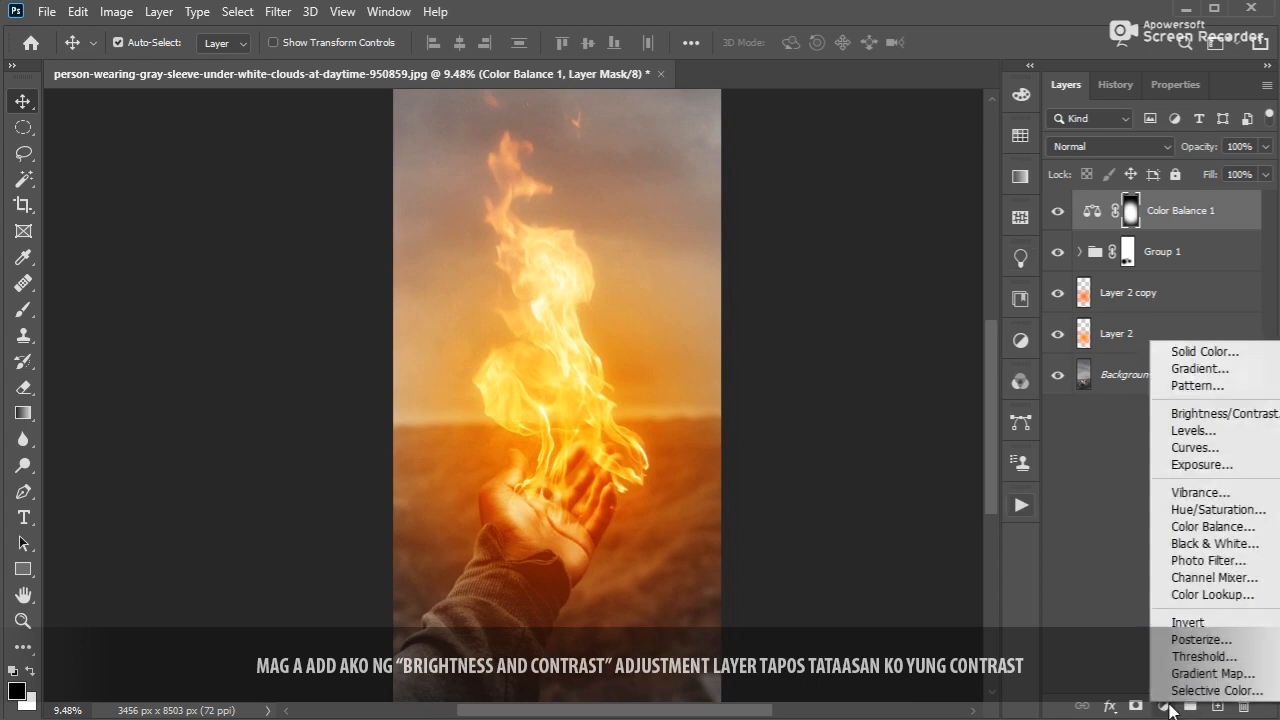
left_click(1210, 417)
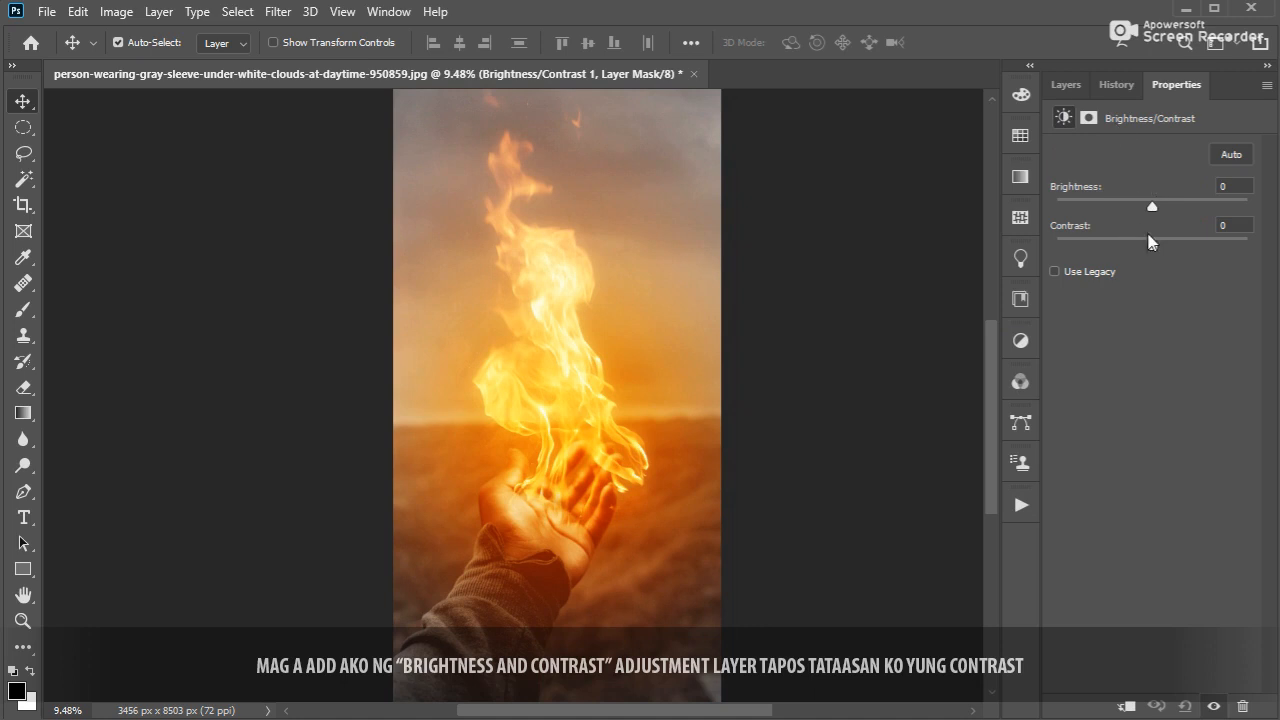
mouse_move(1181, 246)
left_mouse_down()
mouse_move(1242, 246)
mouse_move(1188, 245)
left_mouse_up()
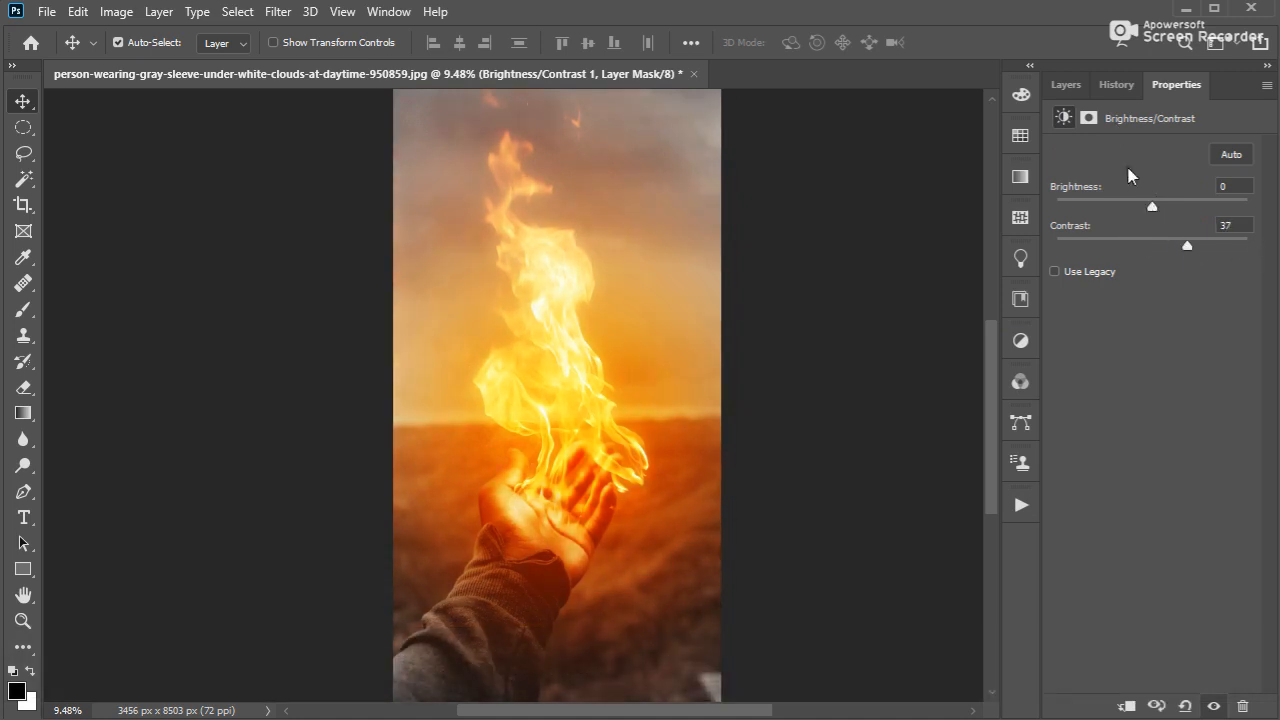
Compare the image with and without the Brightness/Contrast adjustment by toggling that layer's visibility
left_click(1066, 85)
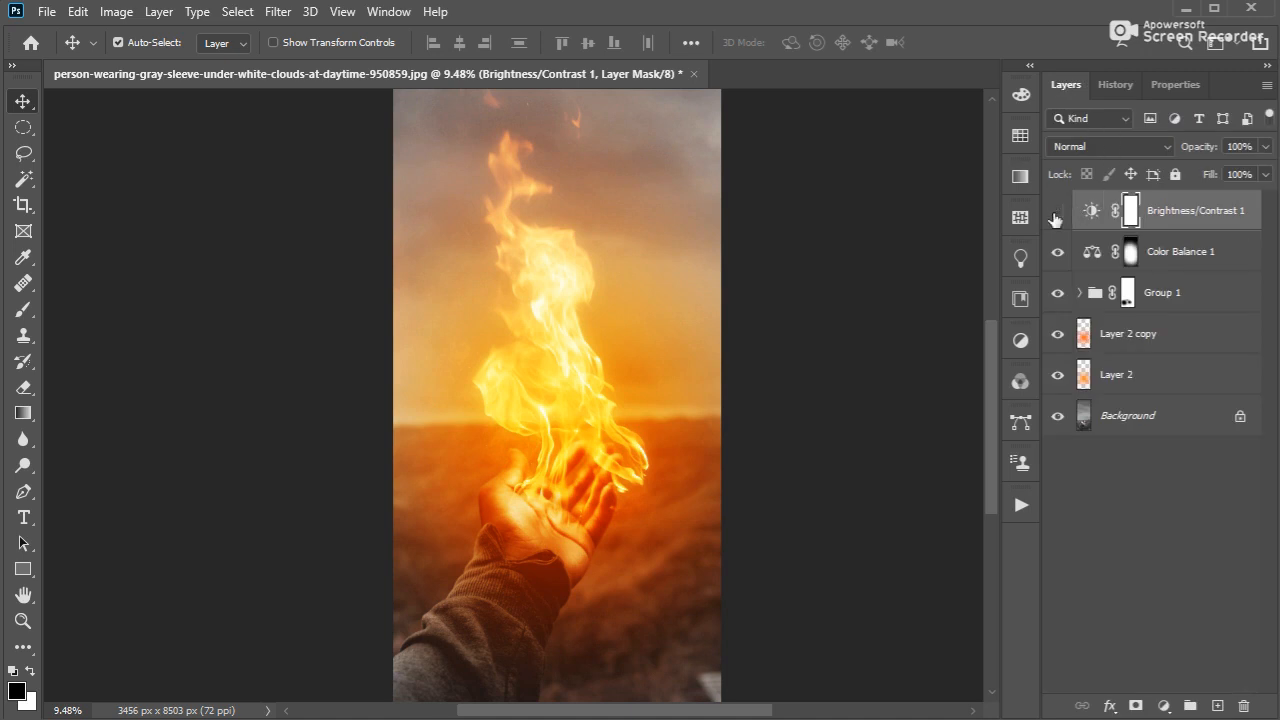
left_click(1056, 212)
left_click(1056, 212)
left_click(1056, 212)
left_click_drag(694, 417, 677, 434)
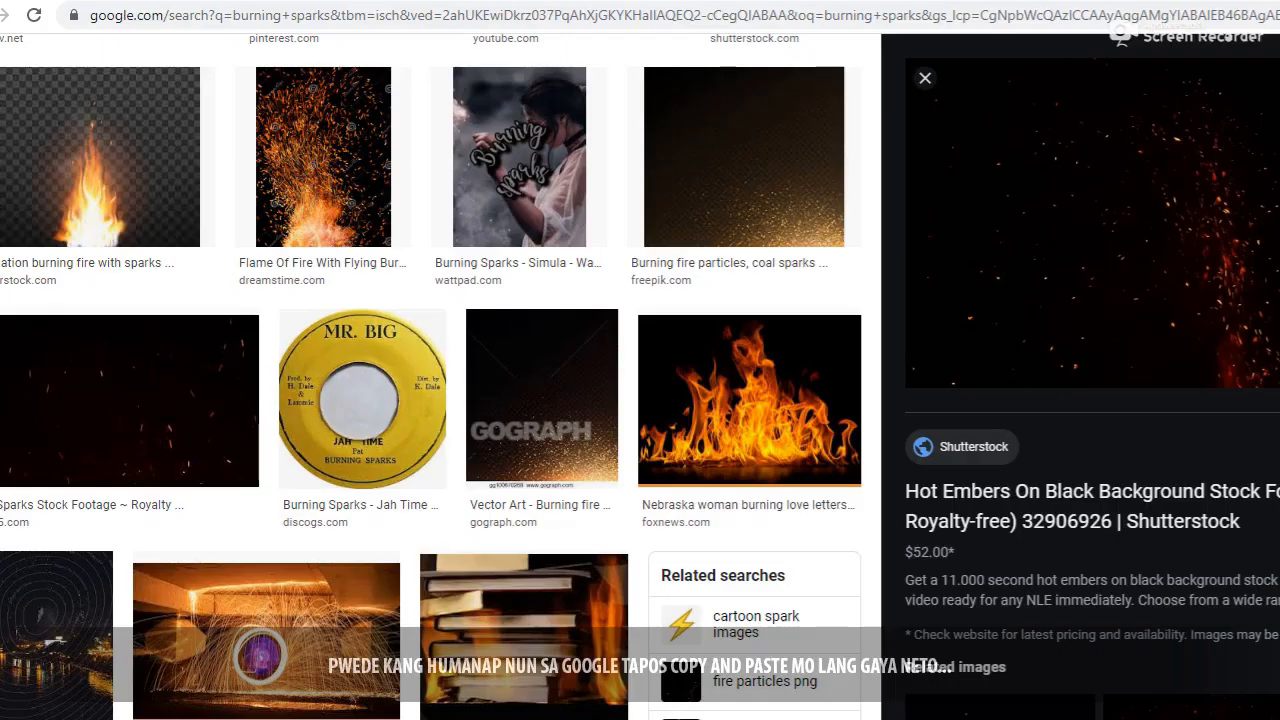
Copy the hot embers on black background image from the Google image results and paste it into the Photoshop composite
right_click(1069, 242)
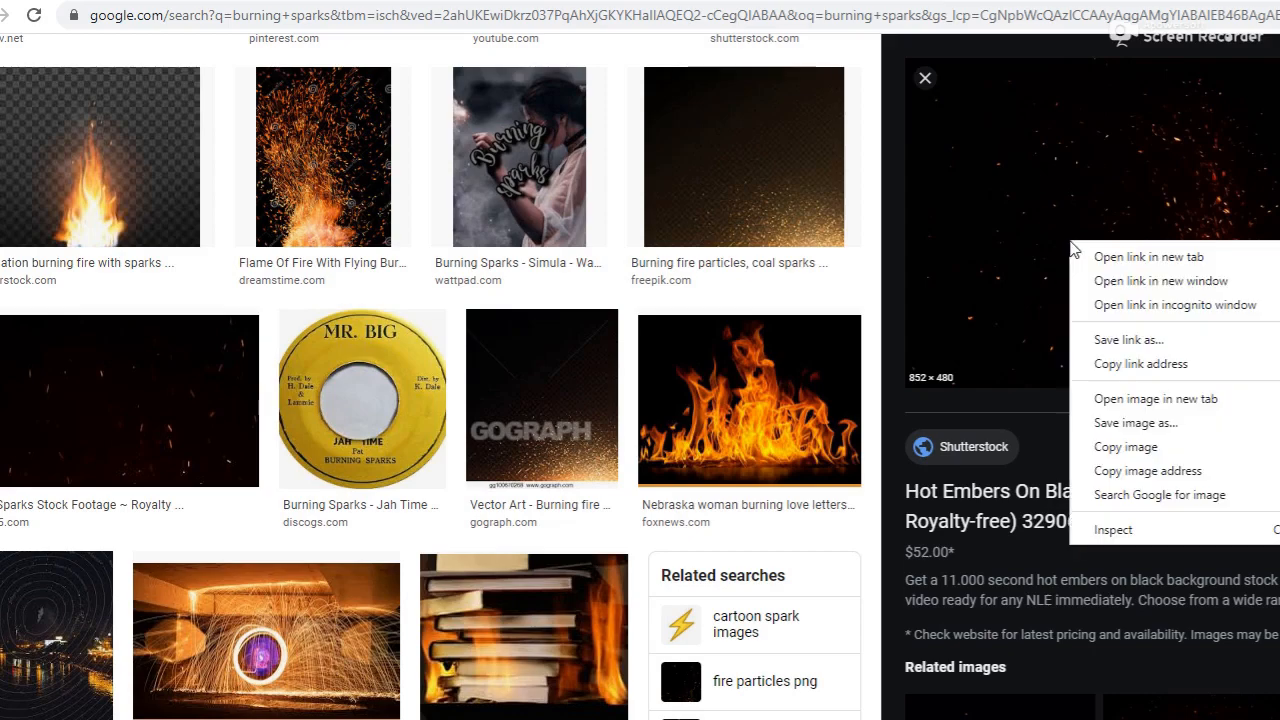
left_click(1112, 448)
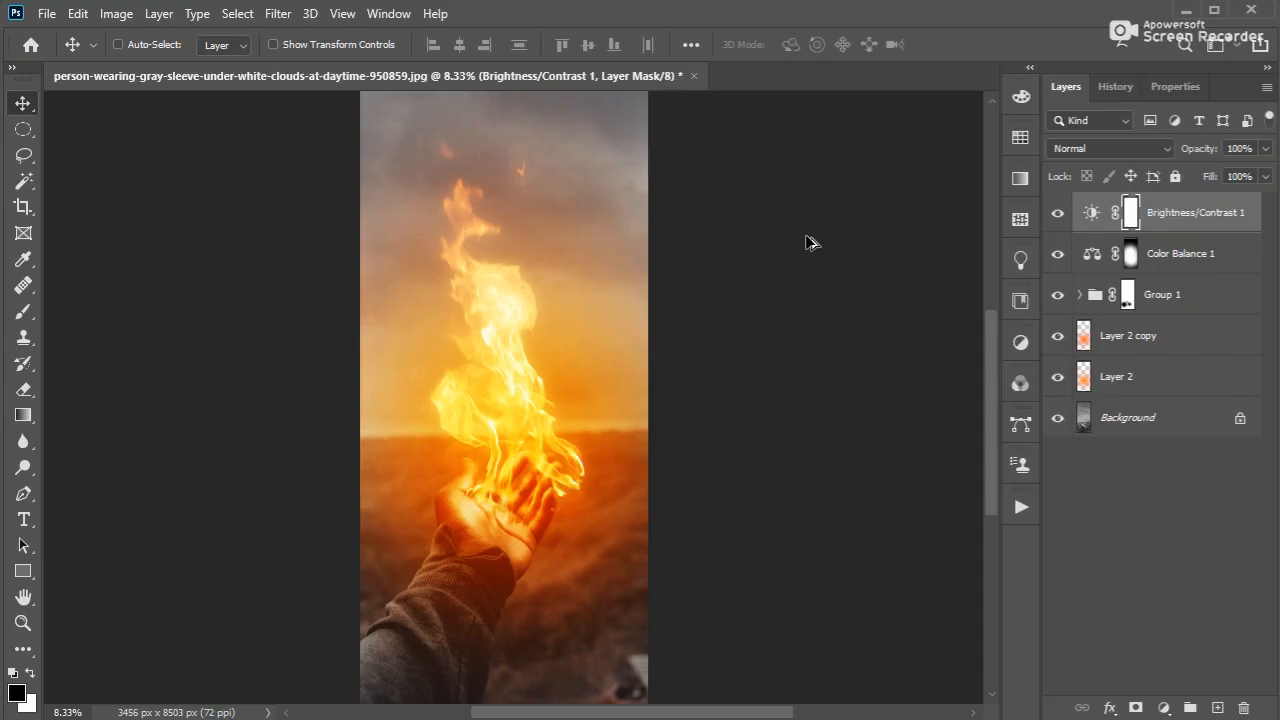
key("ctrl")
key("ctrl+v")
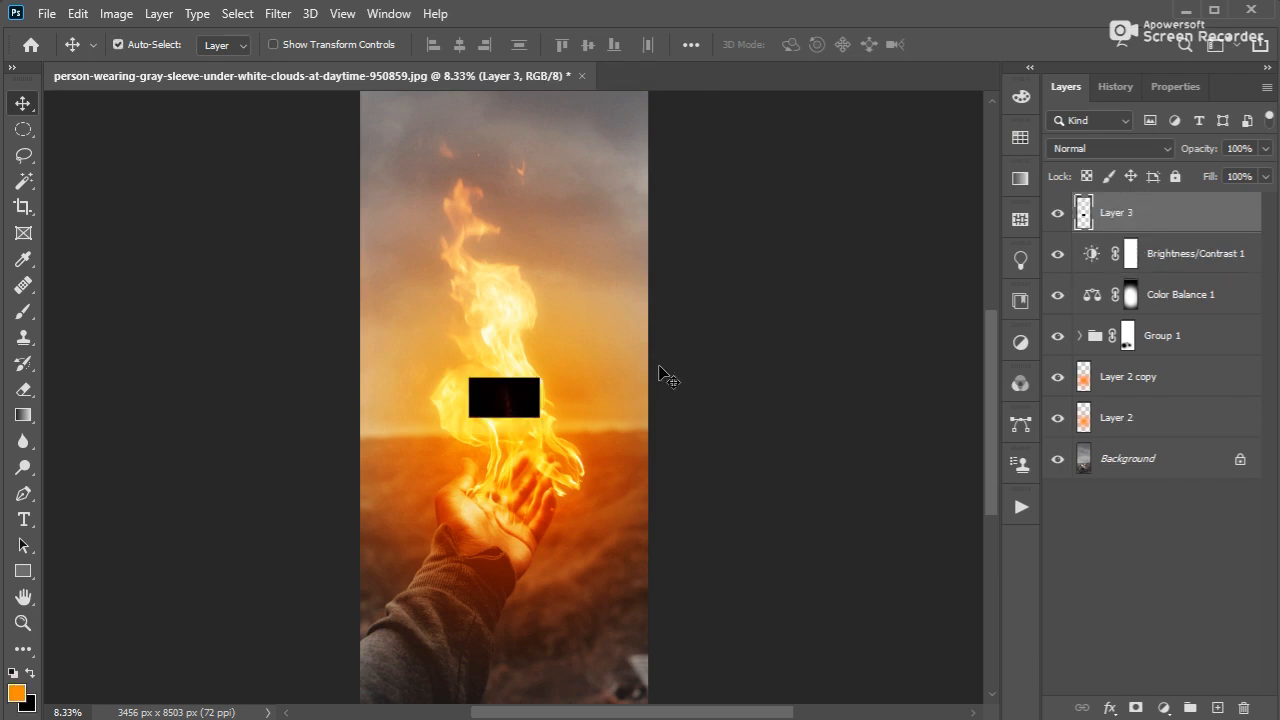
Enlarge the pasted embers image with Free Transform until it spans the full canvas width over the flame and hand
key("ctrl+t")
left_click_drag(536, 423, 818, 578)
left_click_drag(675, 498, 664, 437)
left_click_drag(812, 510, 930, 584)
left_click_drag(826, 504, 753, 473)
key("Return")
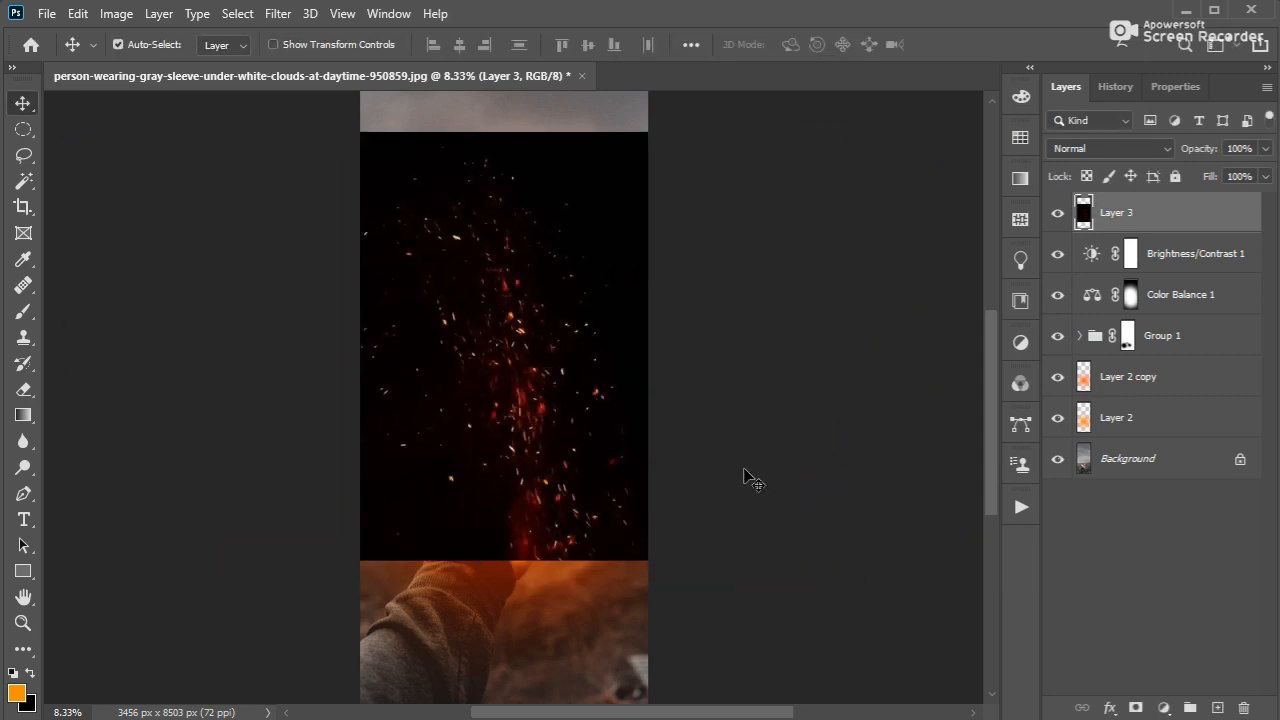
Set the embers layer's blend mode to Color Dodge and shift it slightly left over the flame with Free Transform
left_click(1078, 149)
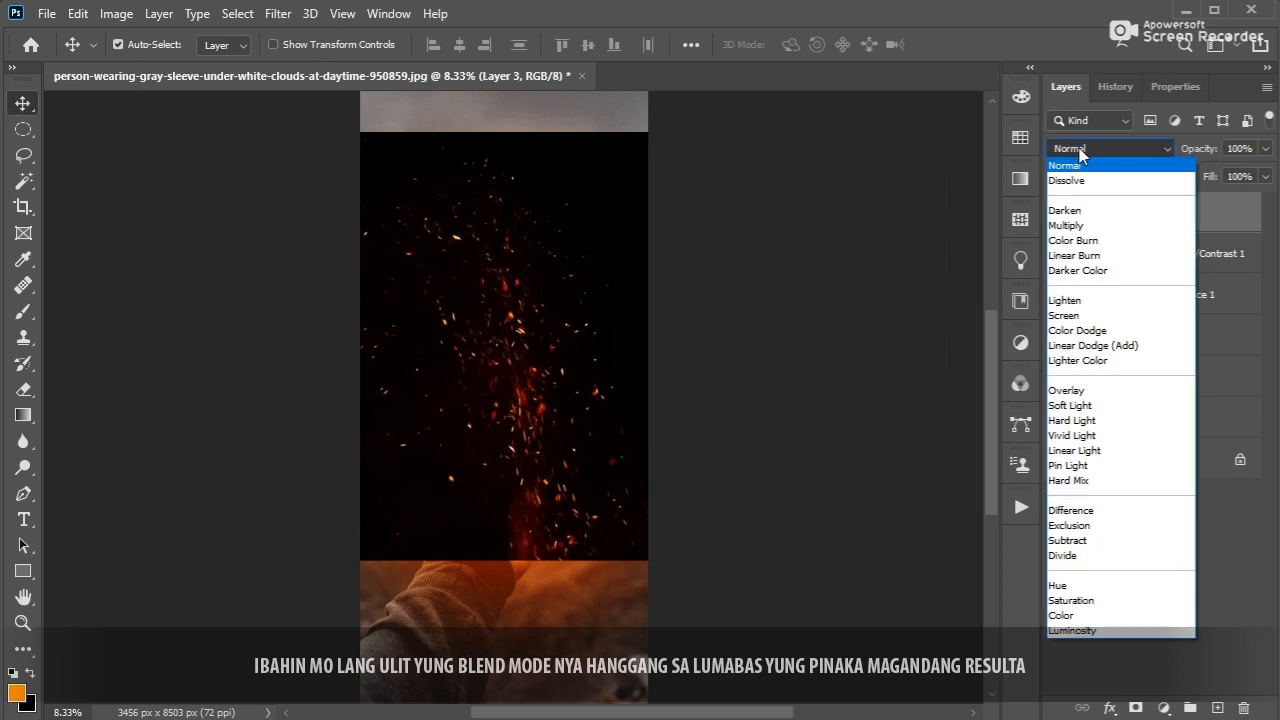
left_click(1080, 150)
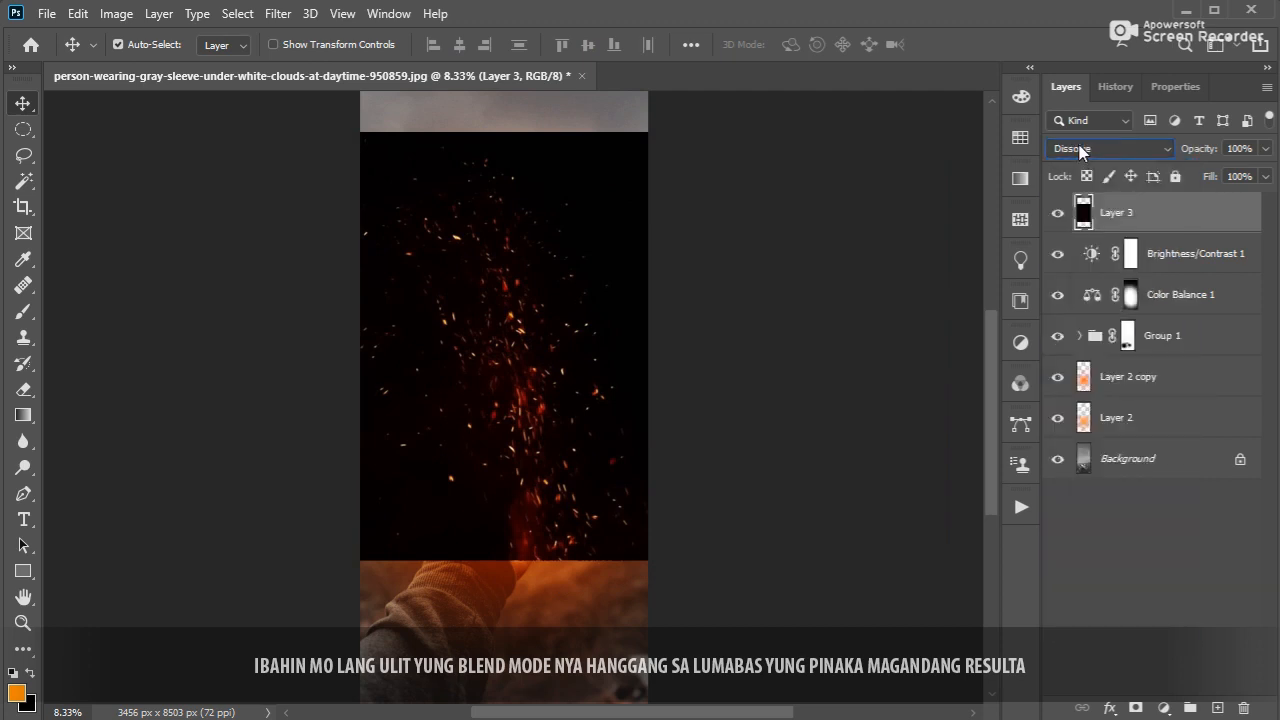
scroll(1080, 150, "down", 1)
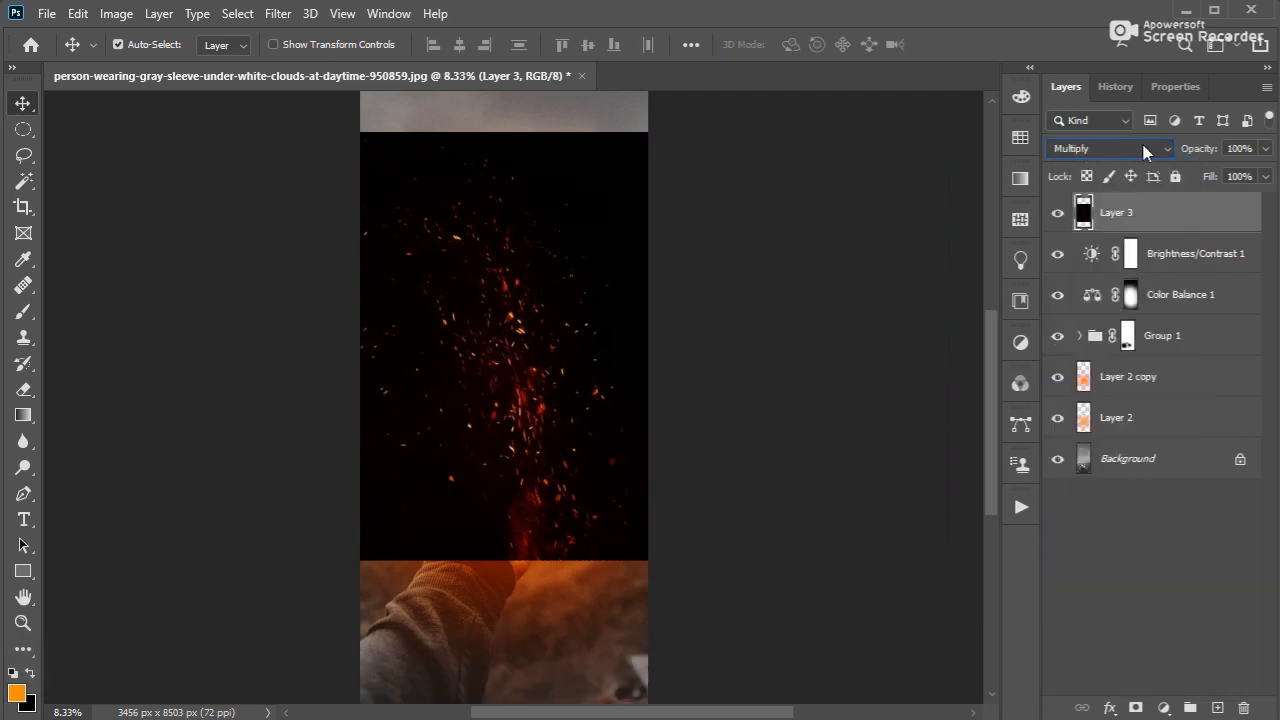
scroll(1145, 150, "down", 1)
scroll(1124, 150, "down", 3)
key("Down")
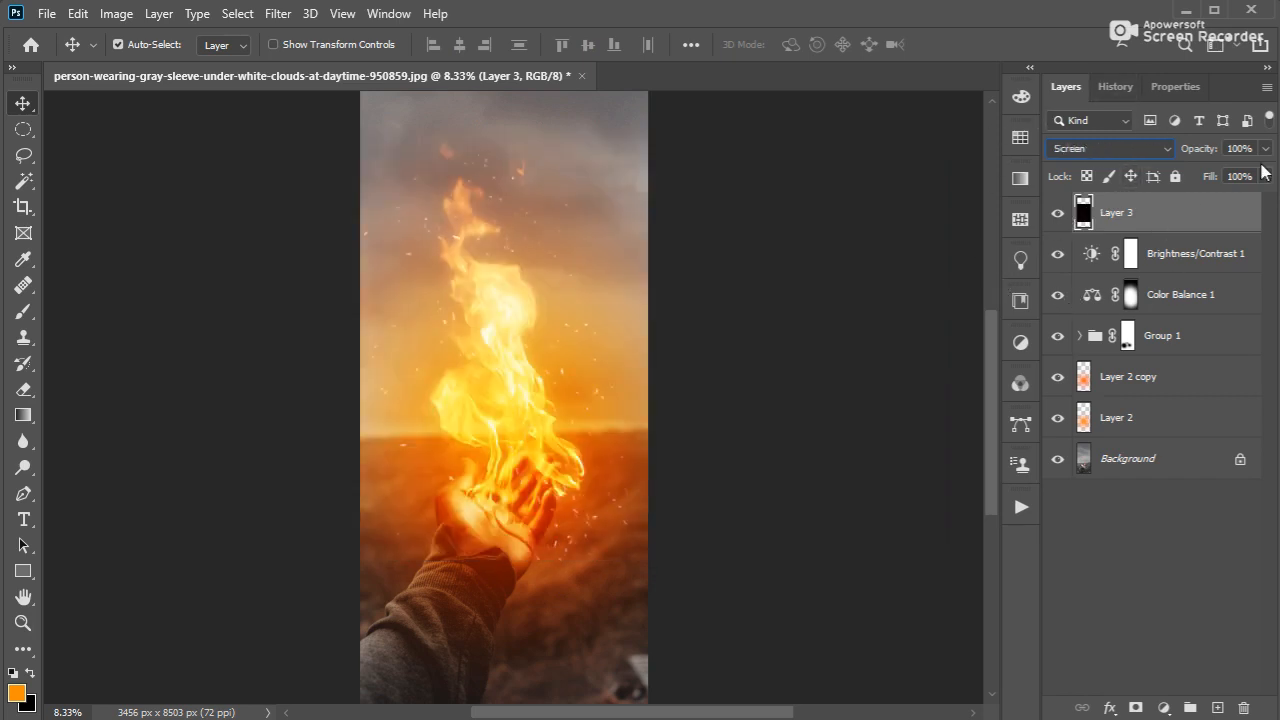
key("Down")
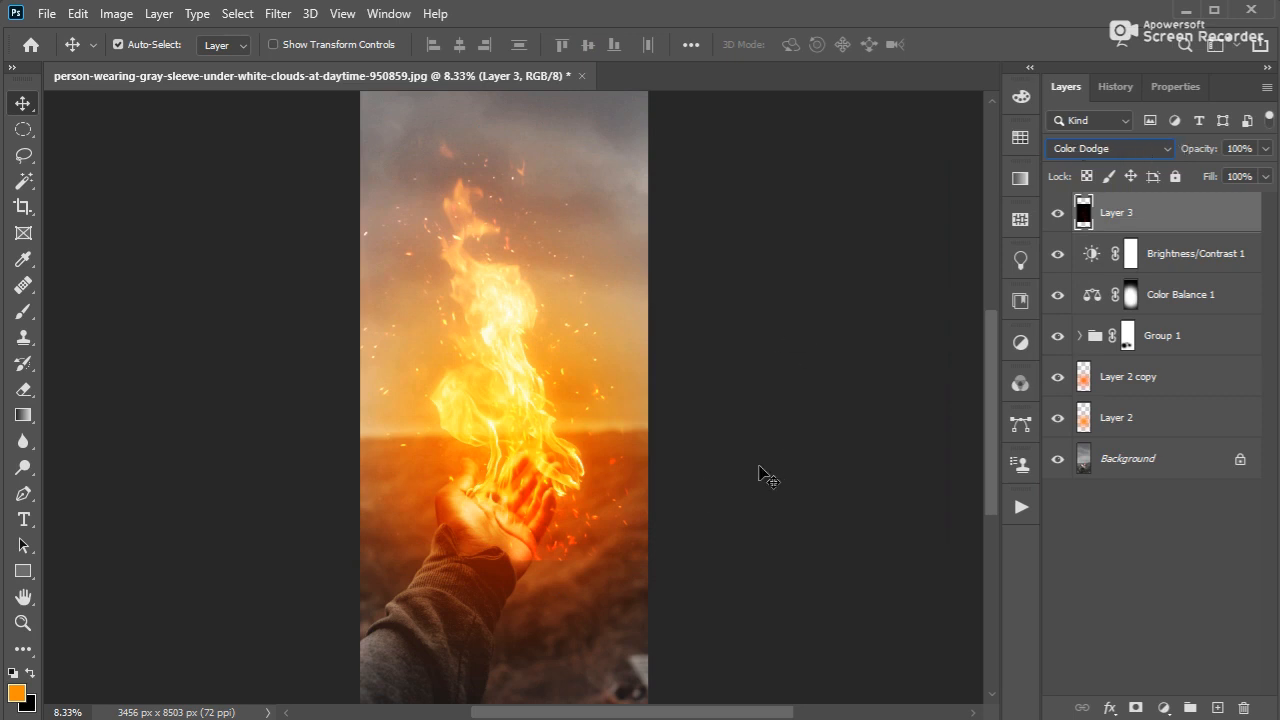
mouse_move(687, 511)
left_mouse_down()
mouse_move(666, 514)
mouse_move(669, 503)
left_mouse_up()
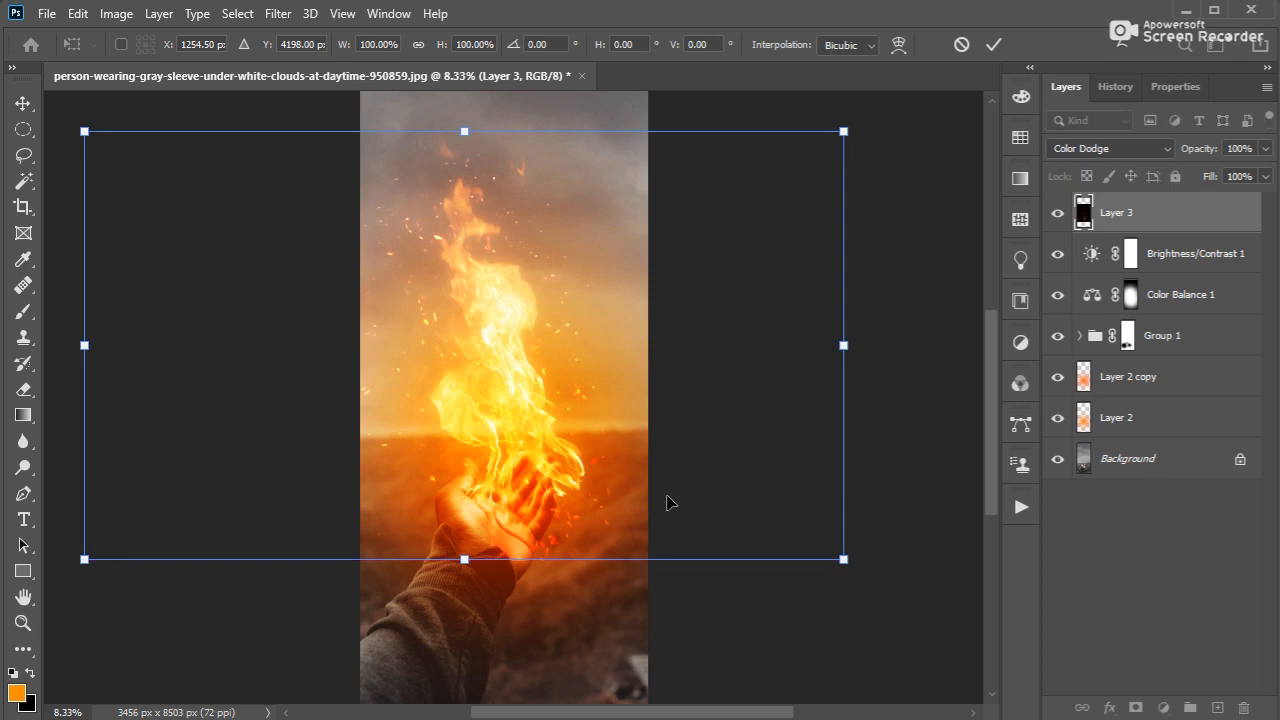
key("Return")
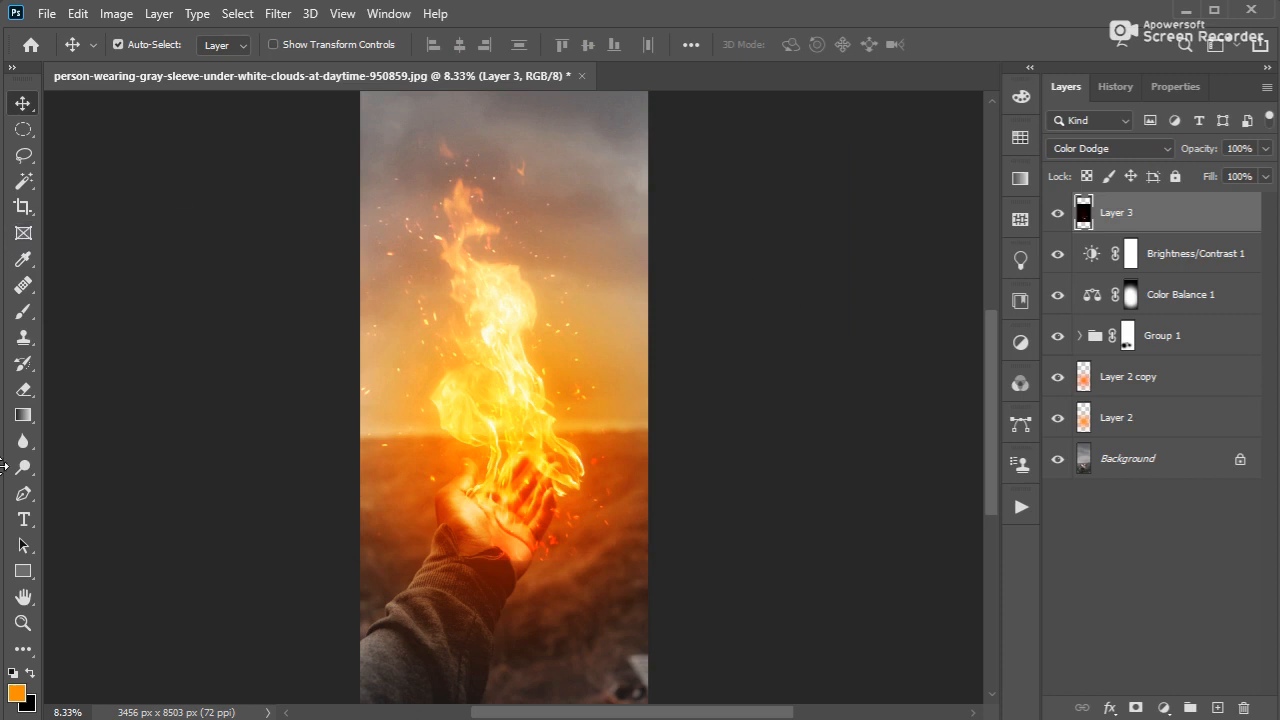
Erase the lower part of the embers layer around the wrist with a soft Eraser, enlarging it to size 1900
left_click(24, 389)
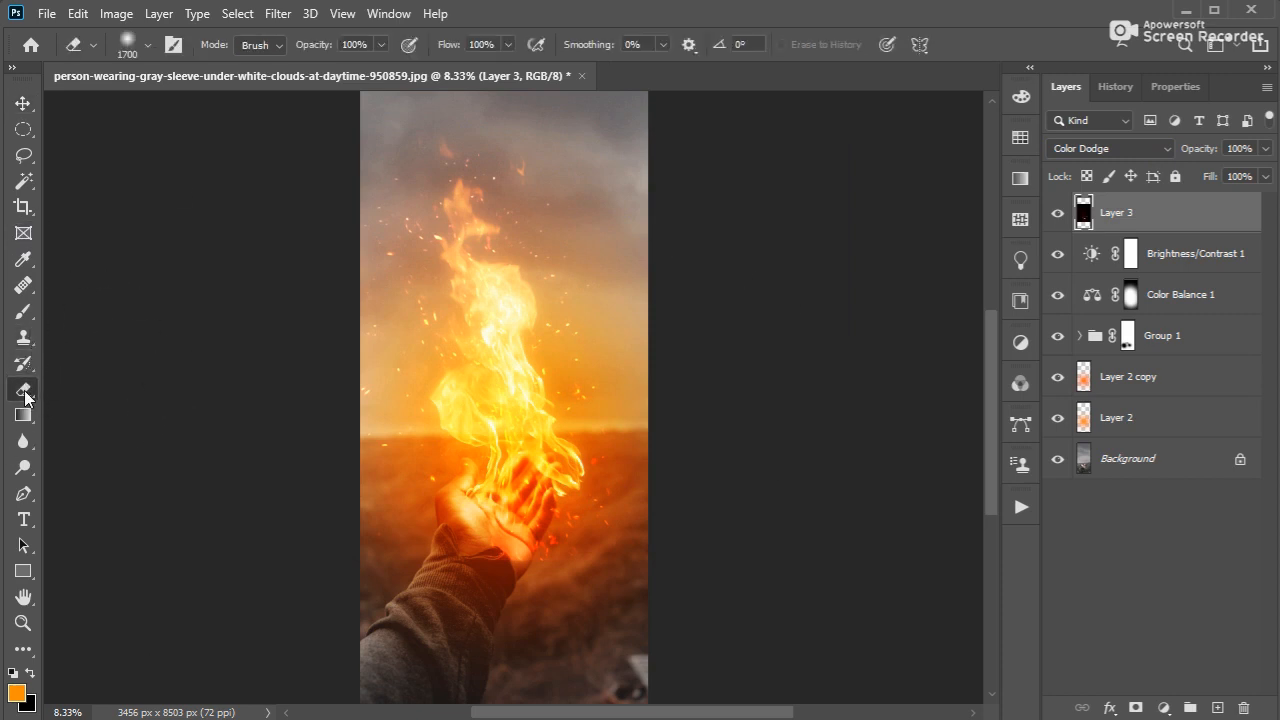
right_click(549, 498)
left_click(385, 529)
key("bracketright")
key("bracketright")
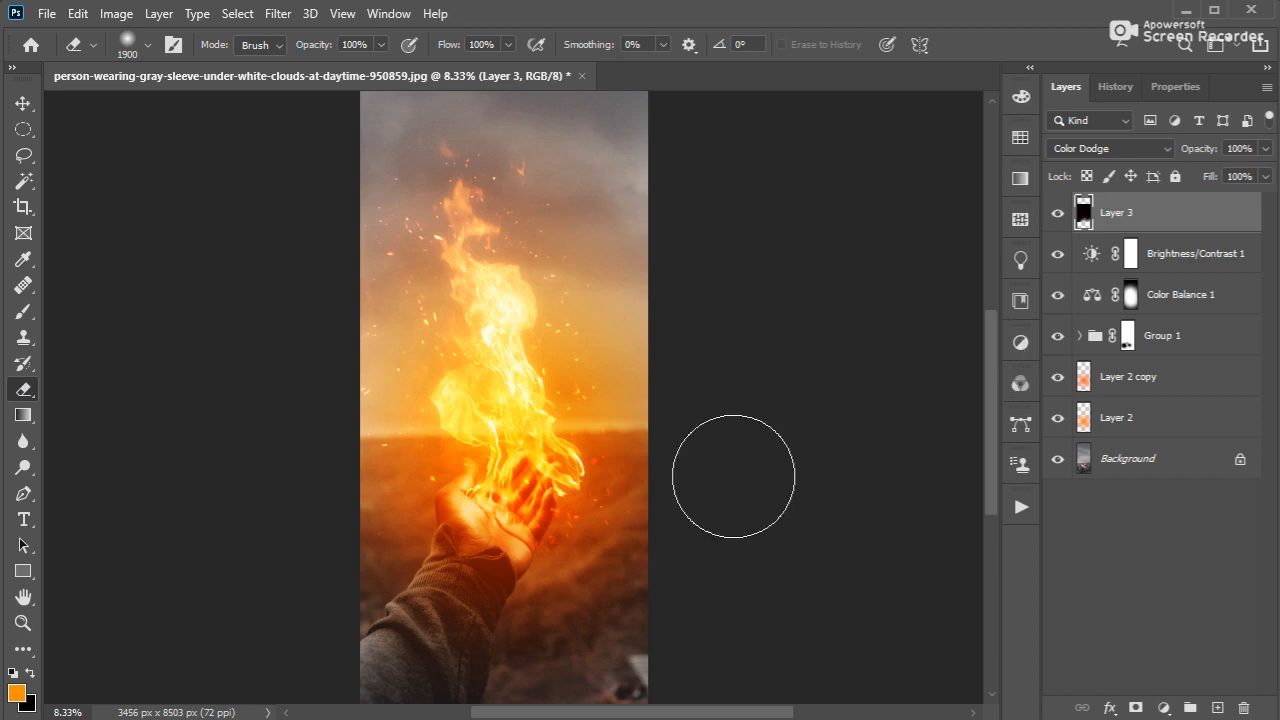
Inspect how the embers blend around the flame and palm, both up close and across the whole composite
key("v")
scroll(536, 570, "up", 2)
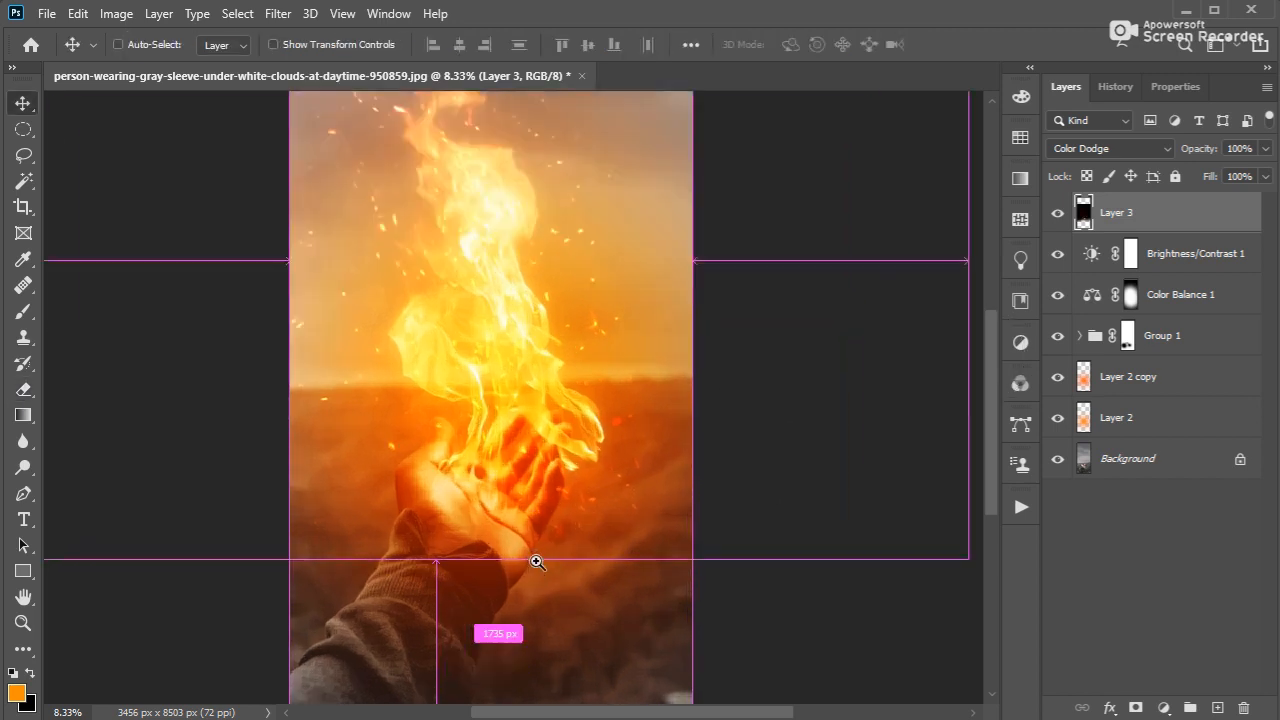
left_click_drag(777, 357, 714, 366)
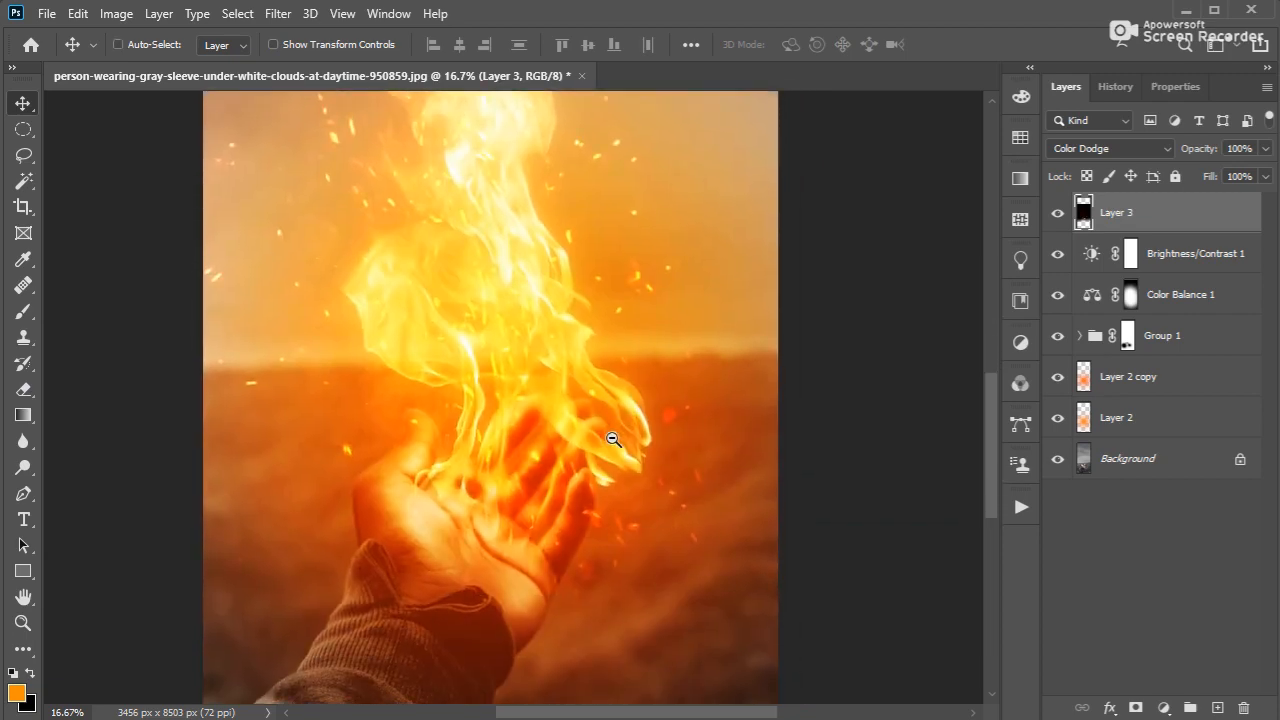
left_click(611, 438, "ctrl+alt")
left_click(611, 438, "ctrl+alt")
left_click_drag(672, 410, 645, 456)
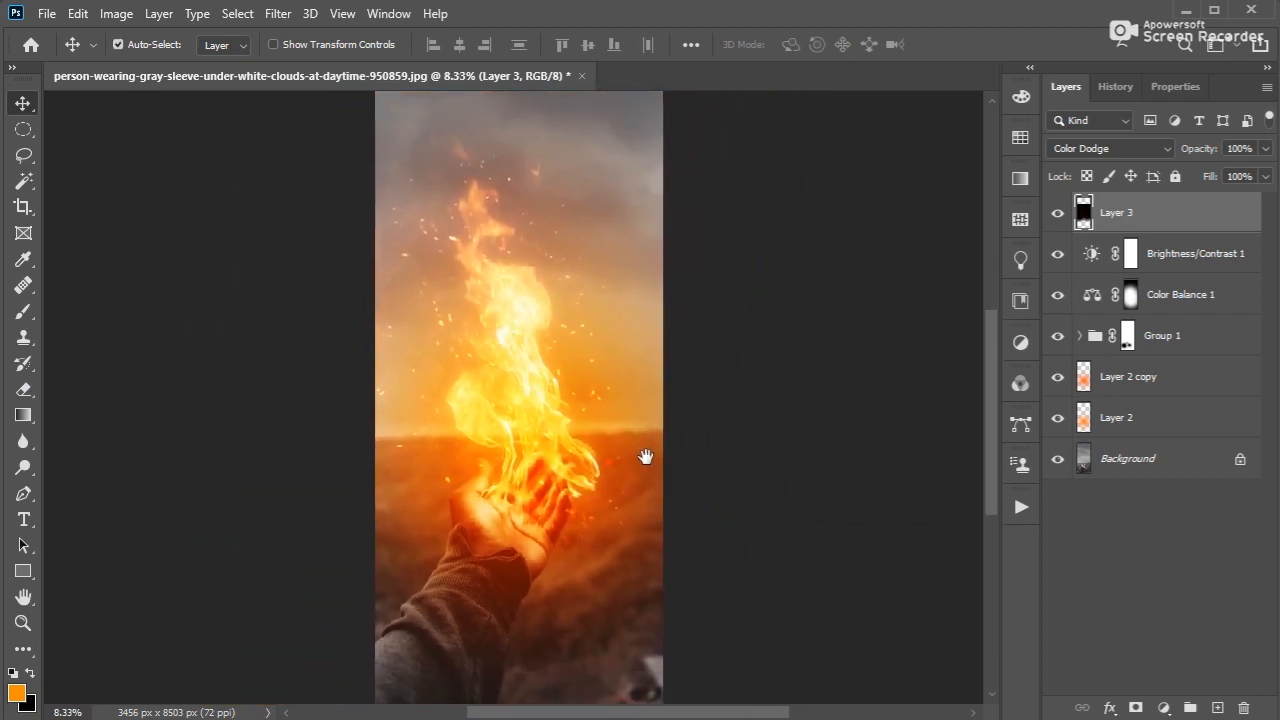